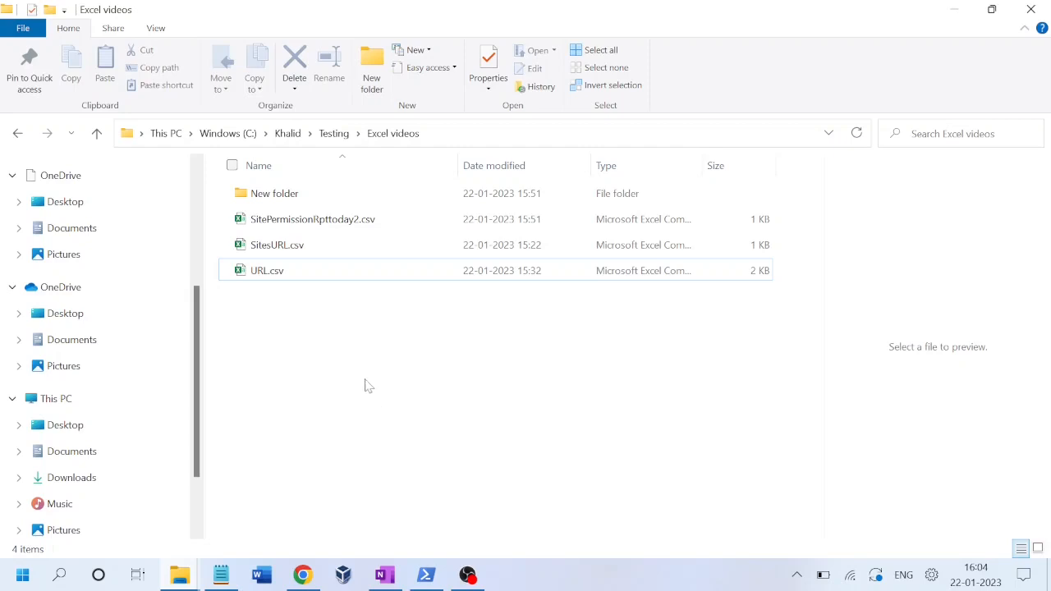
Open SitesURL.csv from the Excel videos folder in Excel.
{"action": "left_click", "coordinate": [293, 255]}
{"action": "double_click", "coordinate": [293, 255]}
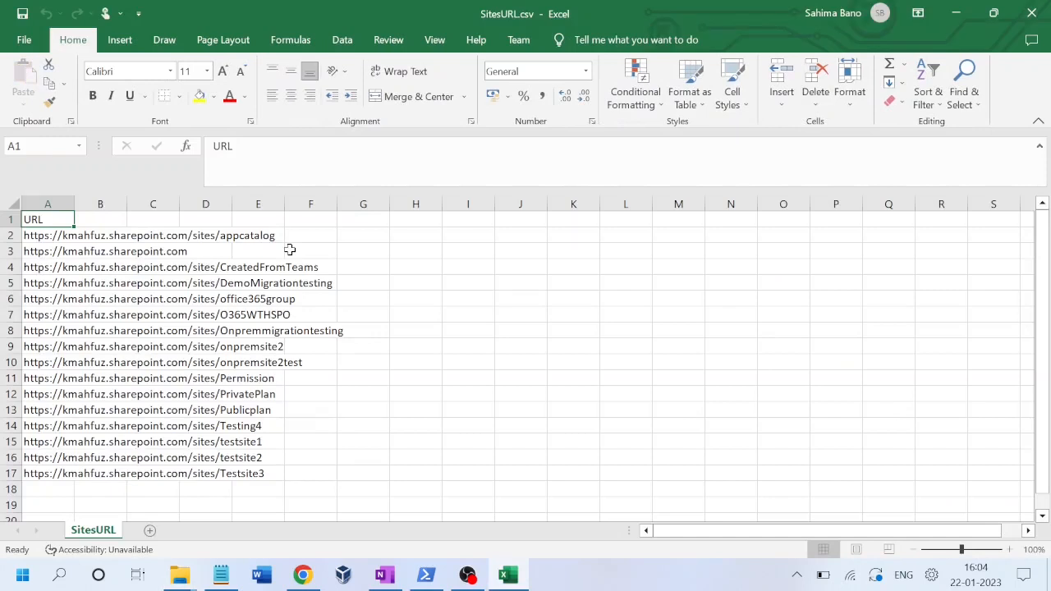
{"action": "key", "text": "Down"}
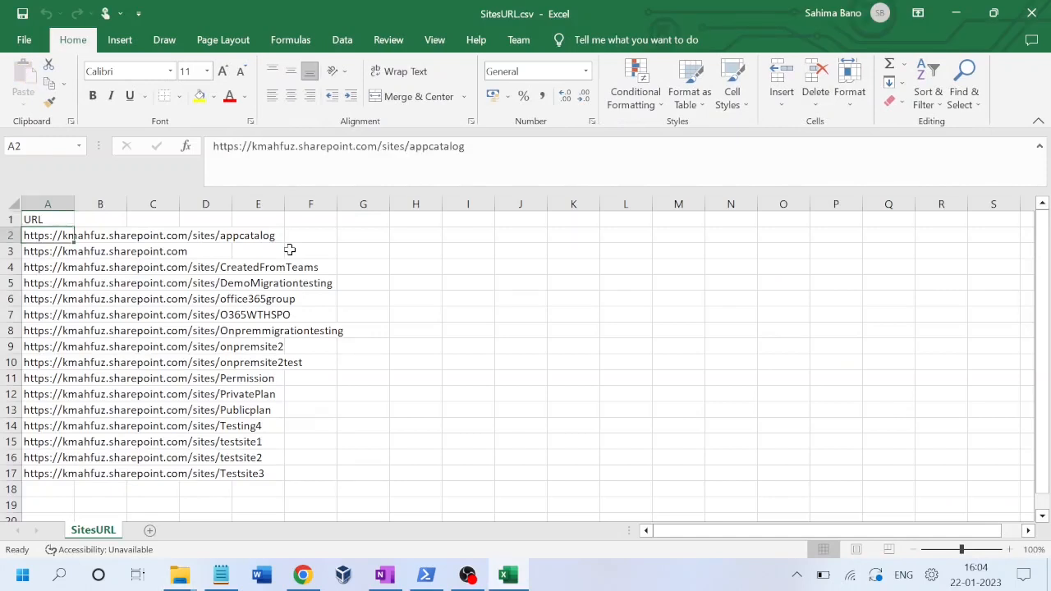
{"action": "key", "text": "Up"}
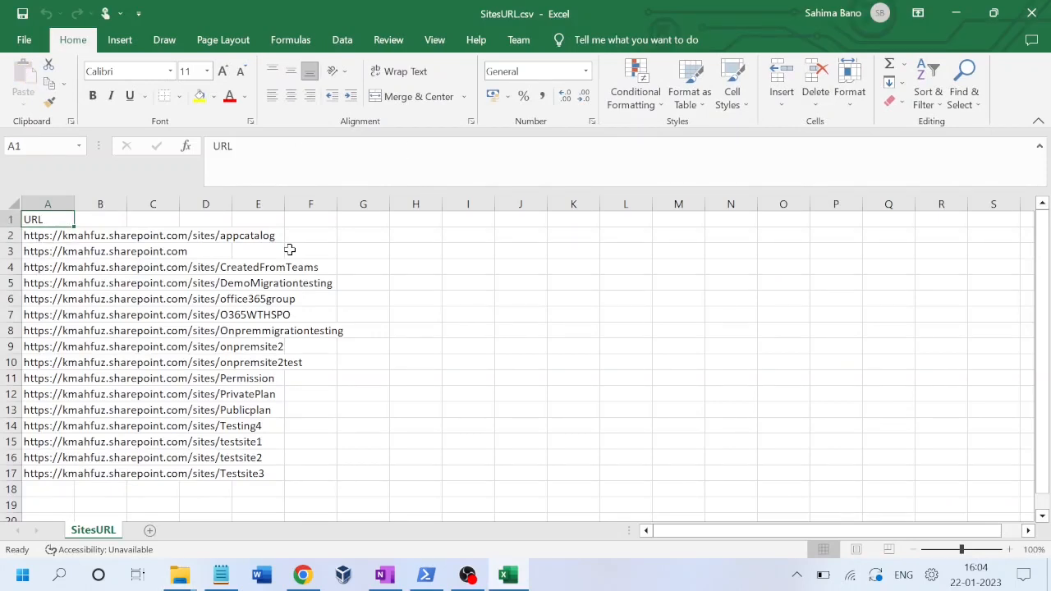
Return to the Excel videos folder in File Explorer and open URL.csv in Excel.
{"action": "key", "text": "alt+Tab"}
{"action": "left_click", "coordinate": [267, 273]}
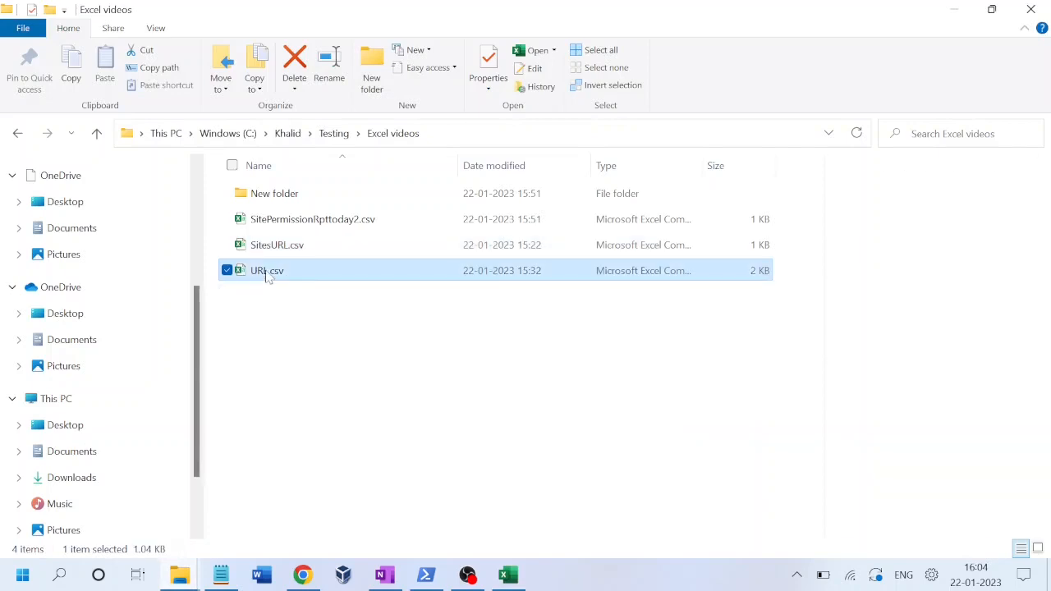
{"action": "key", "text": "alt+Tab"}
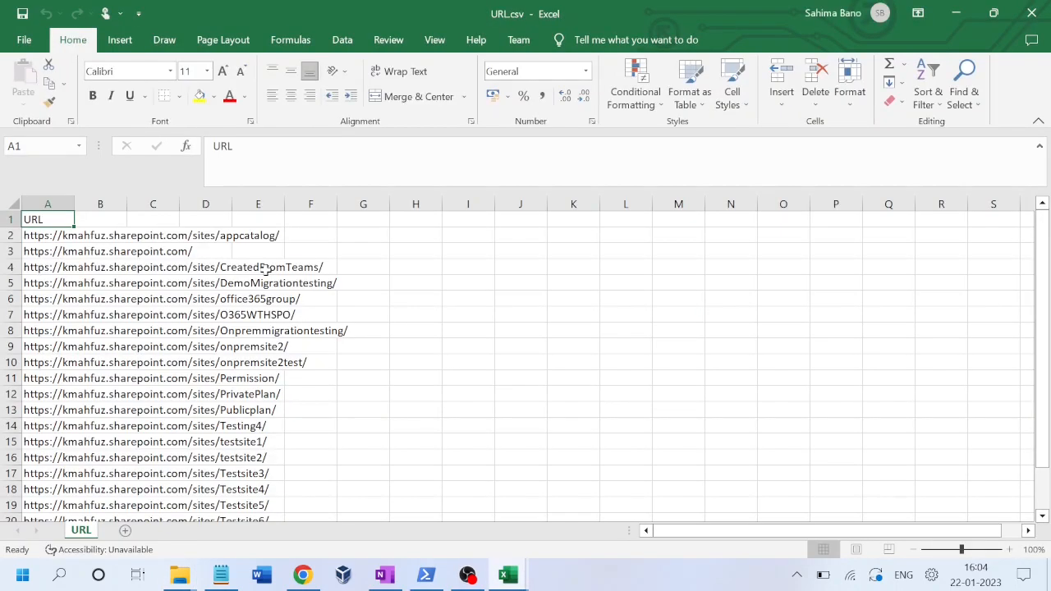
{"action": "key", "text": "Down"}
{"action": "key", "text": "Up"}
Launch another Excel window with a new blank workbook.
{"action": "key", "text": "super"}
{"action": "type", "text": "excel"}
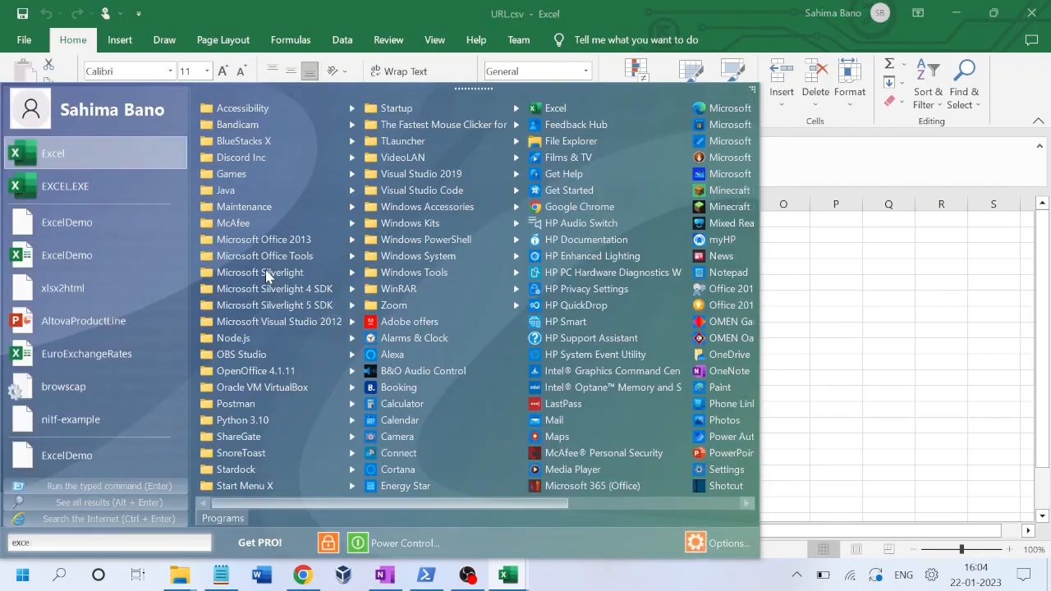
{"action": "key", "text": "Return"}
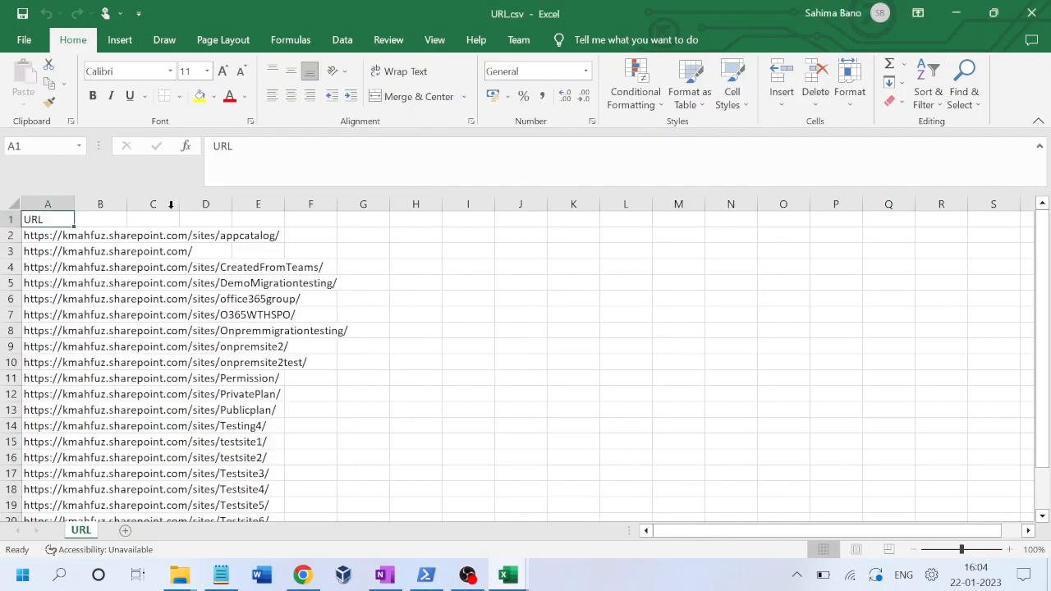
Copy the whole URL column, header included, from URL.csv into the new workbook starting at cell A1.
{"action": "key", "text": "alt+Tab"}
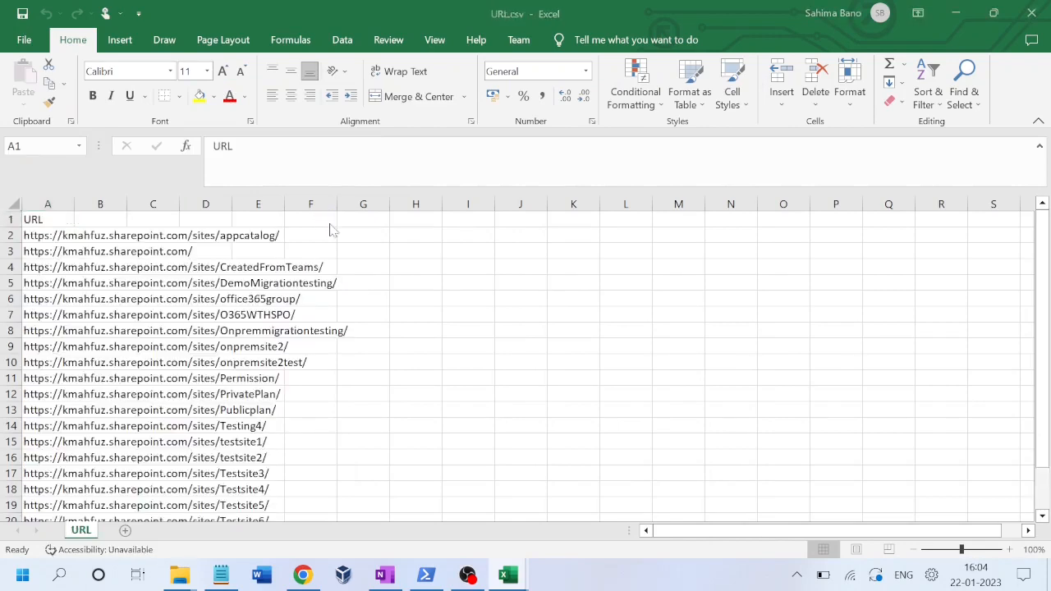
{"action": "key", "text": "ctrl+shift+Down"}
{"action": "key", "text": "ctrl+c"}
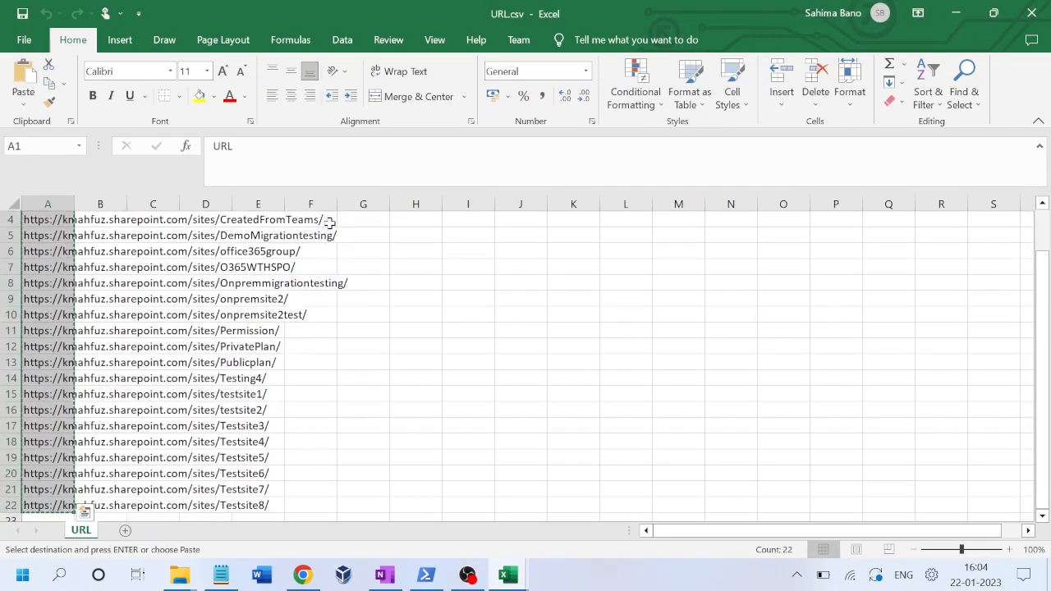
{"action": "key", "text": "alt+Tab"}
{"action": "key", "text": "ctrl+v"}
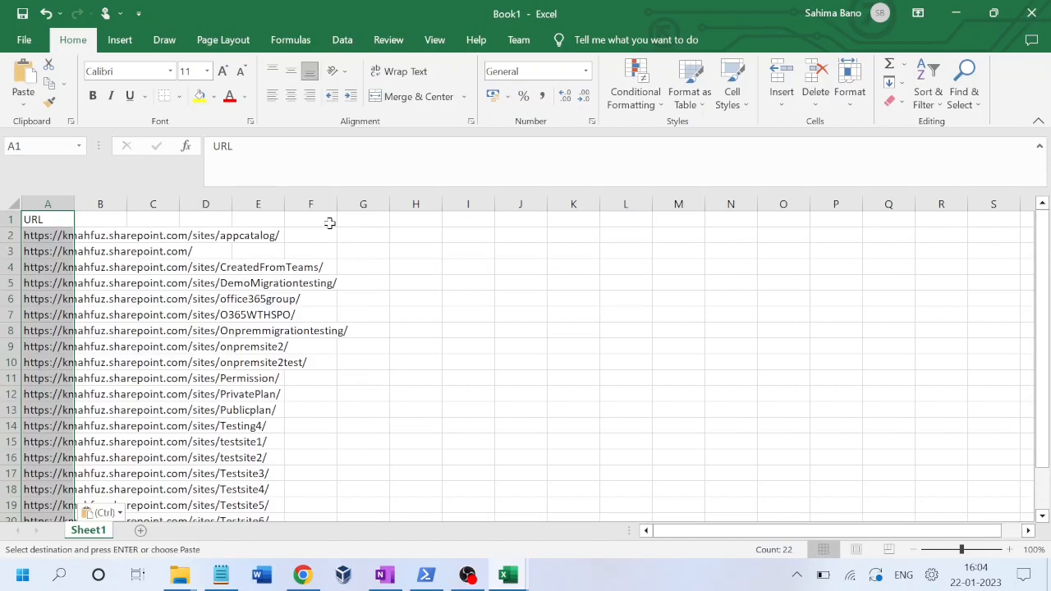
Copy the whole URL column from SitesURL.csv into Book1 starting at cell B1.
{"action": "left_click", "coordinate": [510, 581]}
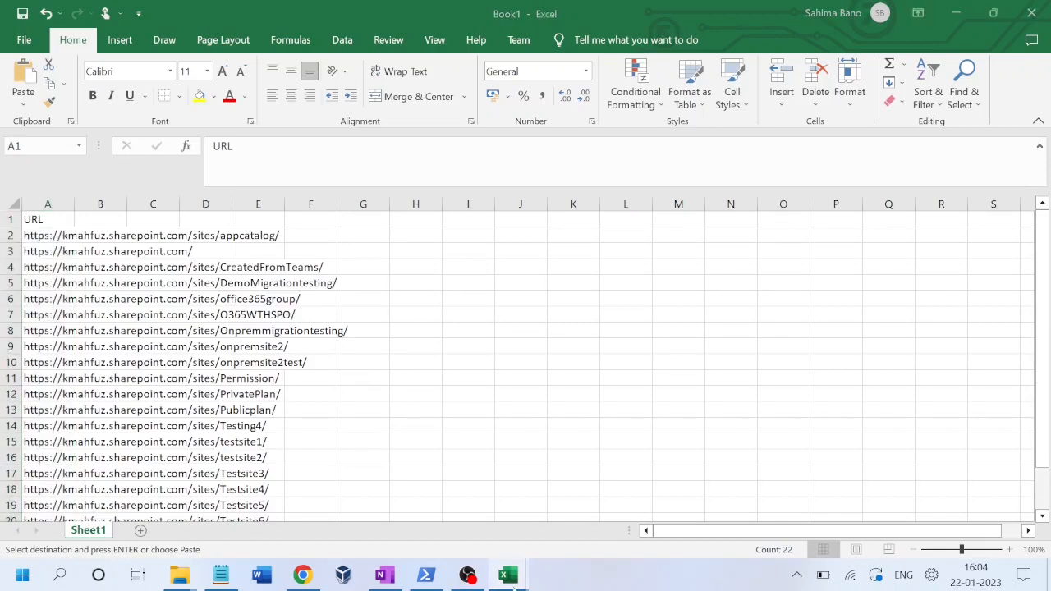
{"action": "left_click", "coordinate": [383, 516]}
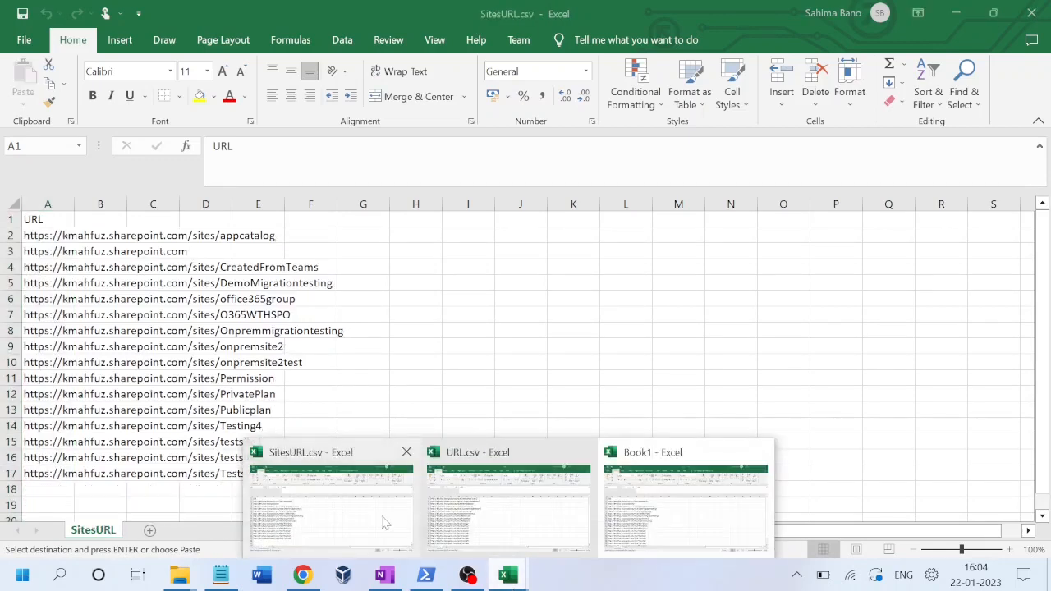
{"action": "key", "text": "ctrl+a"}
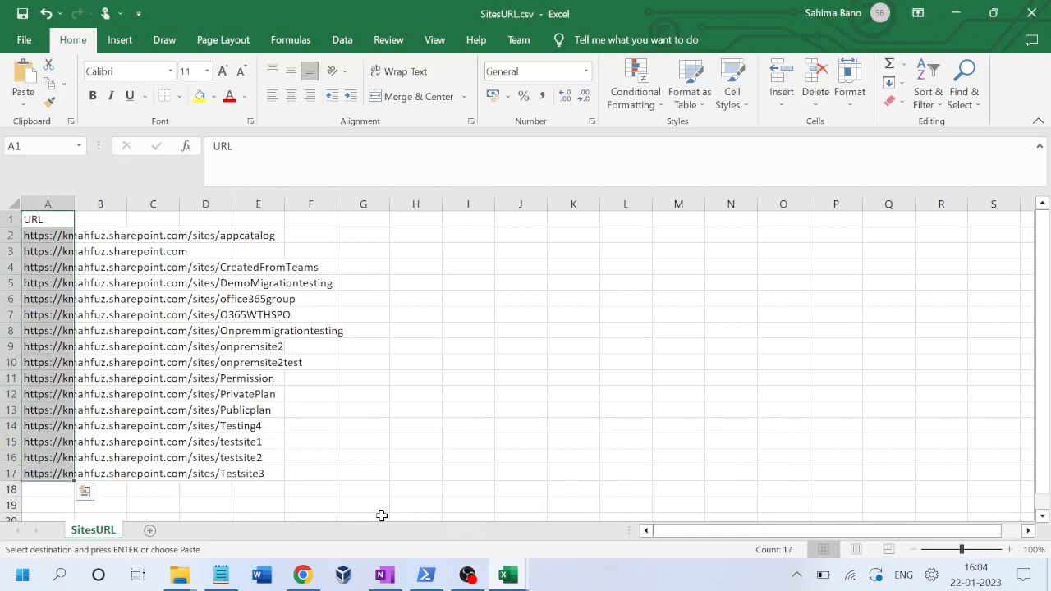
{"action": "key", "text": "alt+Tab"}
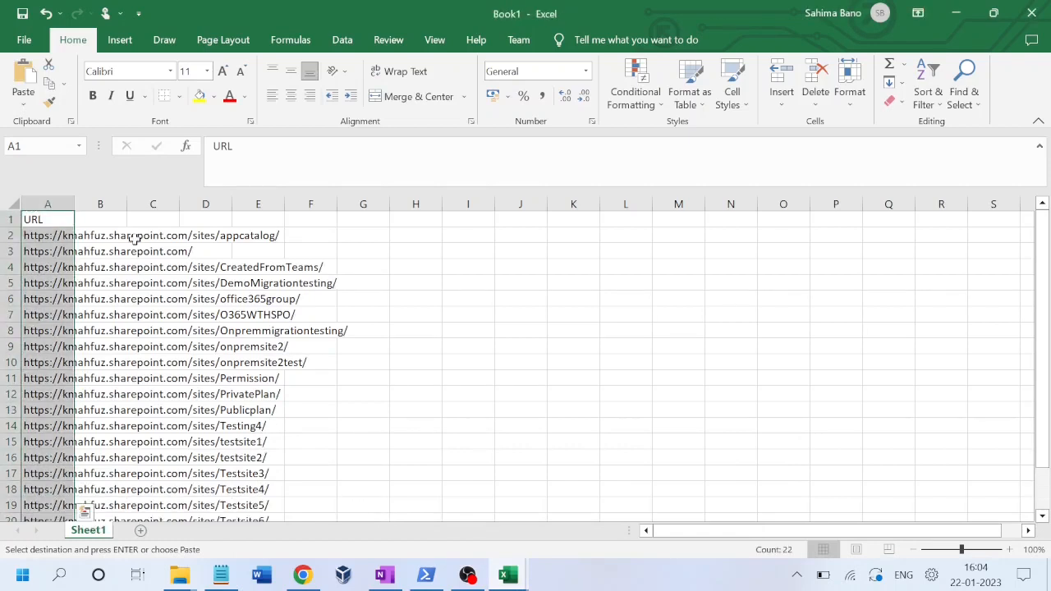
{"action": "left_click", "coordinate": [115, 219]}
{"action": "key", "text": "ctrl+v"}
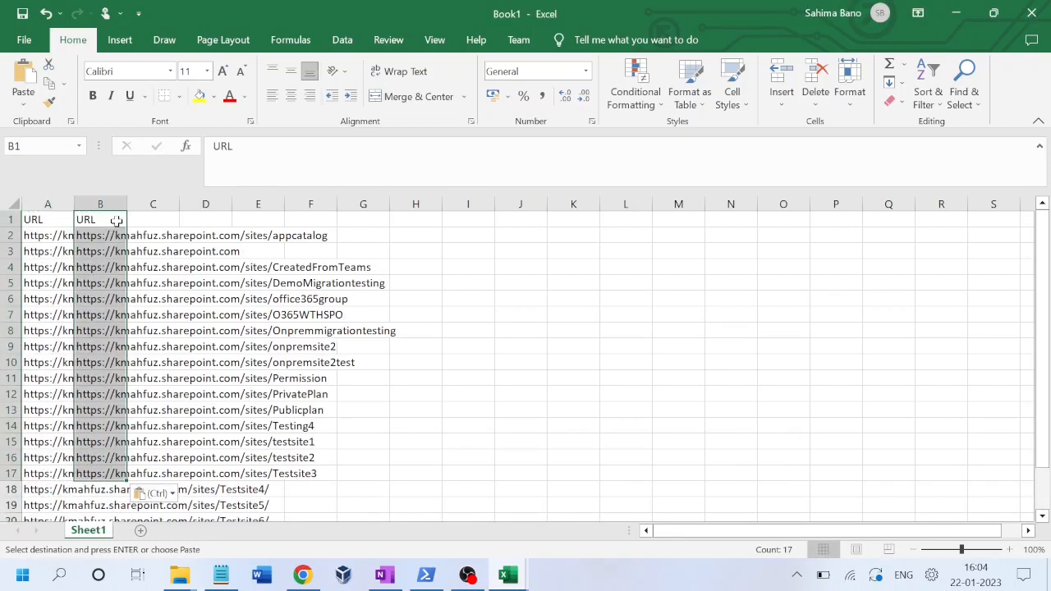
Rename the header in cell B1 to URL-Match.
{"action": "left_click", "coordinate": [116, 220]}
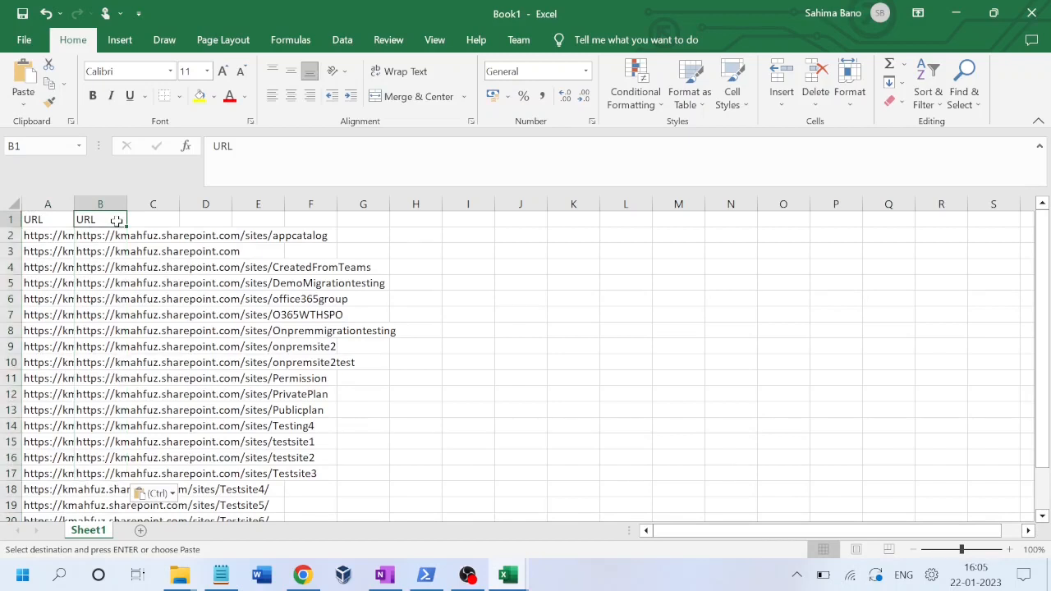
{"action": "double_click", "coordinate": [116, 220]}
{"action": "type", "text": "-Matv"}
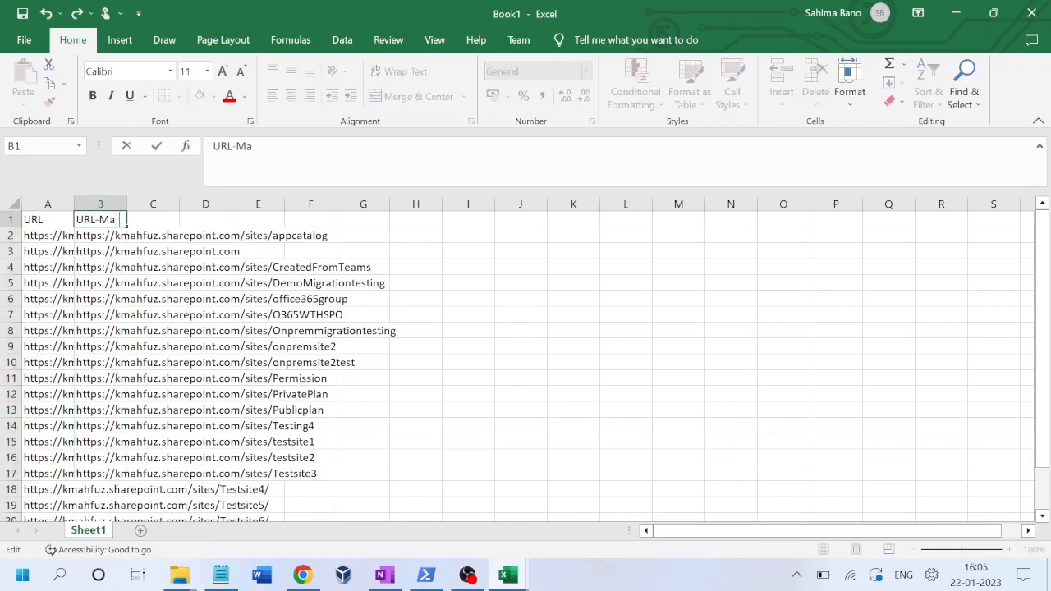
{"action": "key", "text": "BackSpace"}
{"action": "type", "text": "ch"}
{"action": "left_click", "coordinate": [584, 271]}
Apply a Duplicate Values highlight rule with Light Red Fill with Dark Red Text to the lists in columns A and B, rows 1 to 22.
{"action": "key", "text": "Up"}
{"action": "key", "text": "Up"}
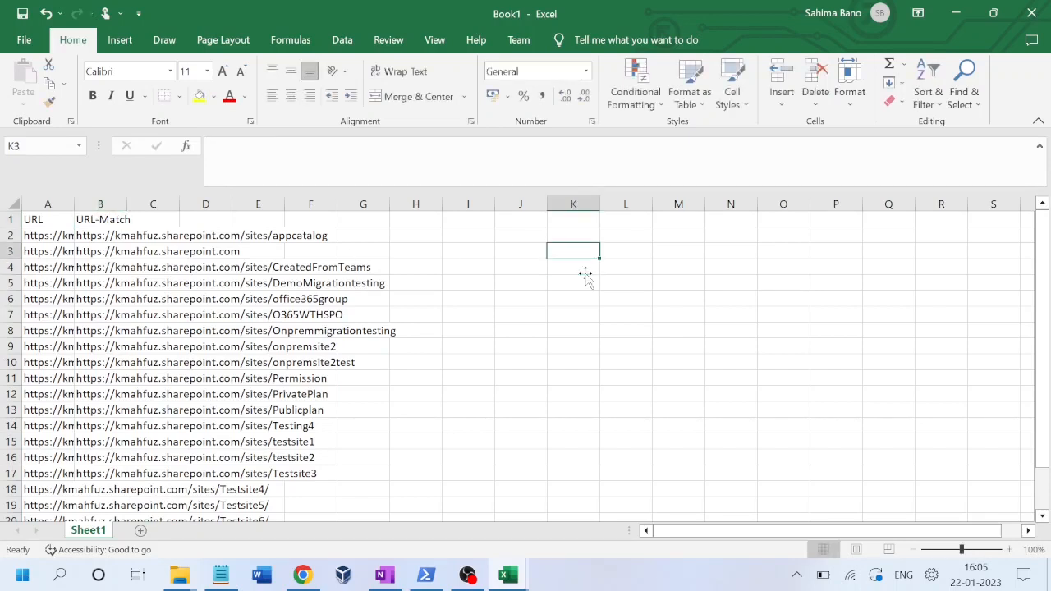
{"action": "key", "text": "Up"}
{"action": "key", "text": "Left"}
{"action": "key", "text": "Left"}
{"action": "key", "text": "Left"}
{"action": "key", "text": "Left"}
{"action": "key", "text": "Left"}
{"action": "key", "text": "Left"}
{"action": "key", "text": "Left"}
{"action": "key", "text": "Left"}
{"action": "key", "text": "Left"}
{"action": "key", "text": "Left"}
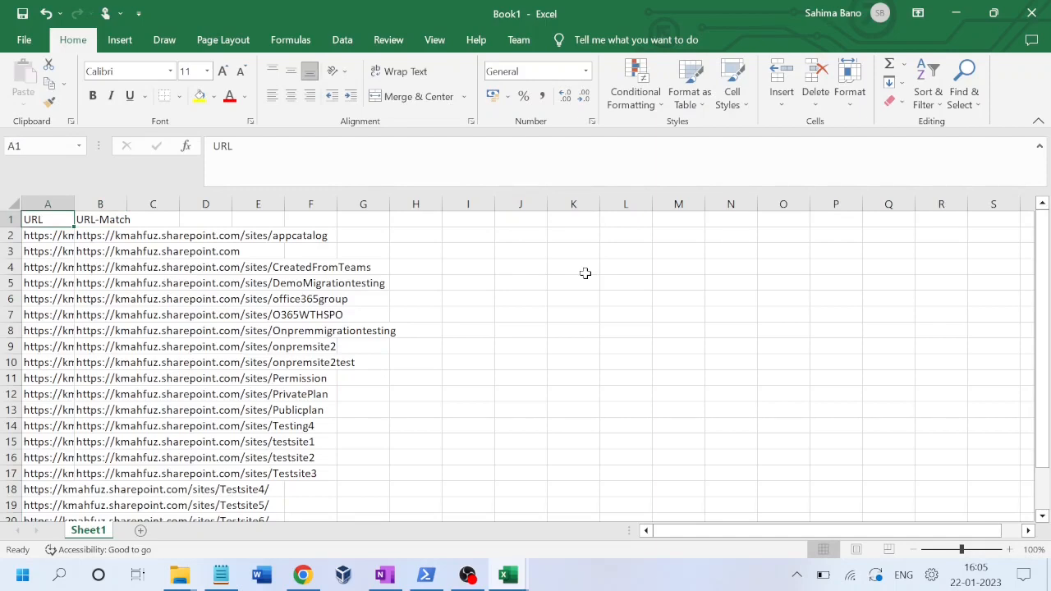
{"action": "key", "text": "ctrl+shift+Down"}
{"action": "key", "text": "shift+Right"}
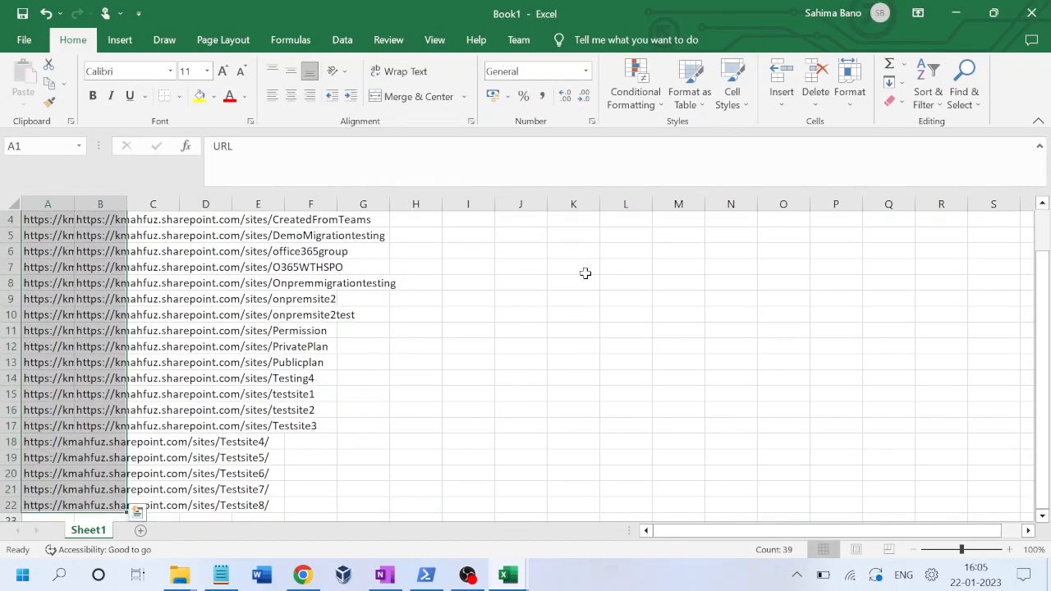
{"action": "left_click", "coordinate": [660, 104]}
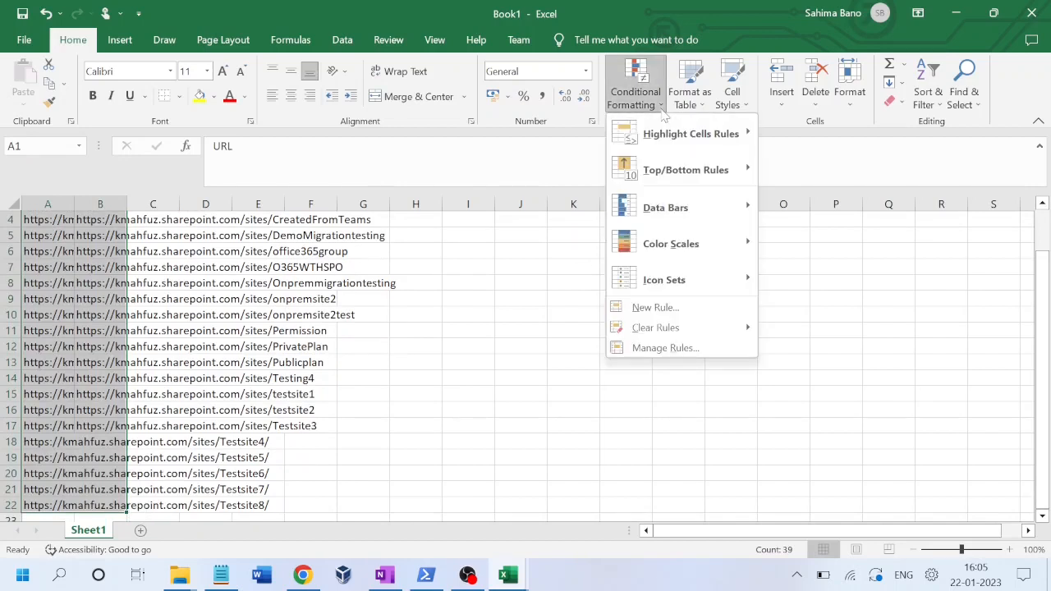
{"action": "mouse_move", "coordinate": [666, 140]}
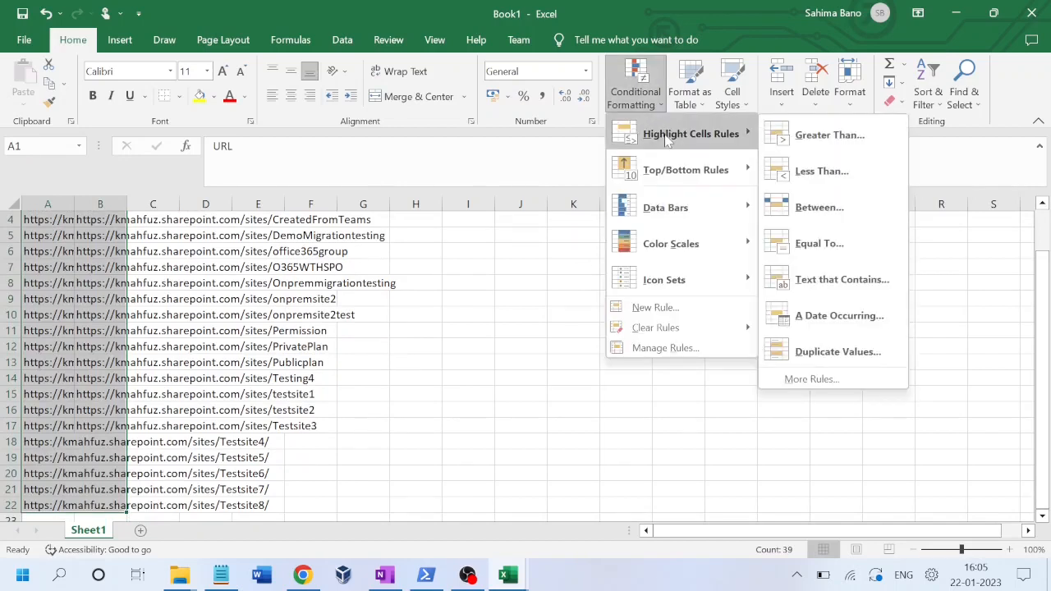
{"action": "left_click", "coordinate": [853, 352]}
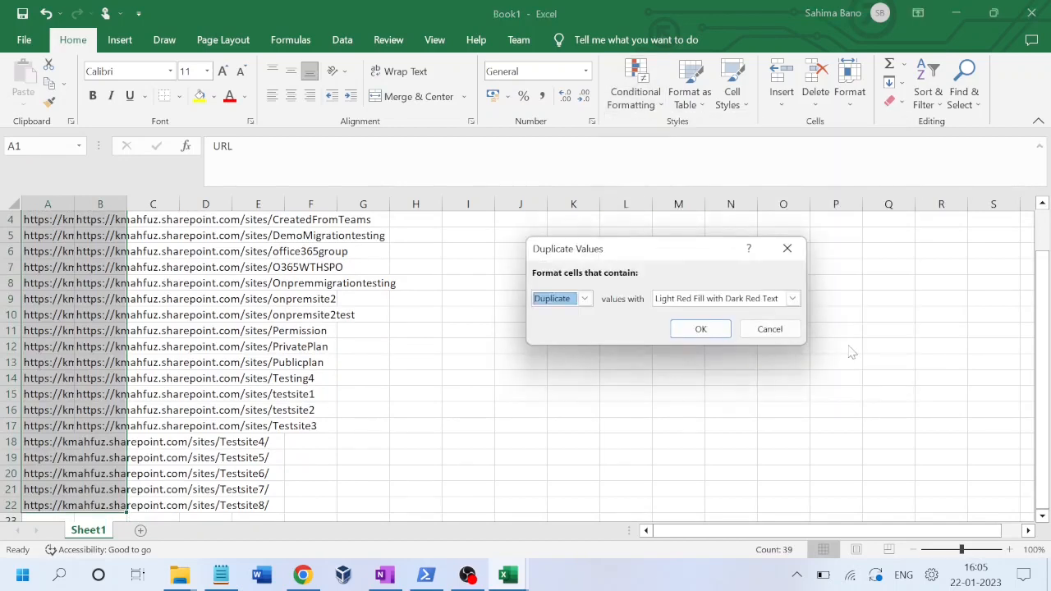
{"action": "left_click", "coordinate": [703, 330]}
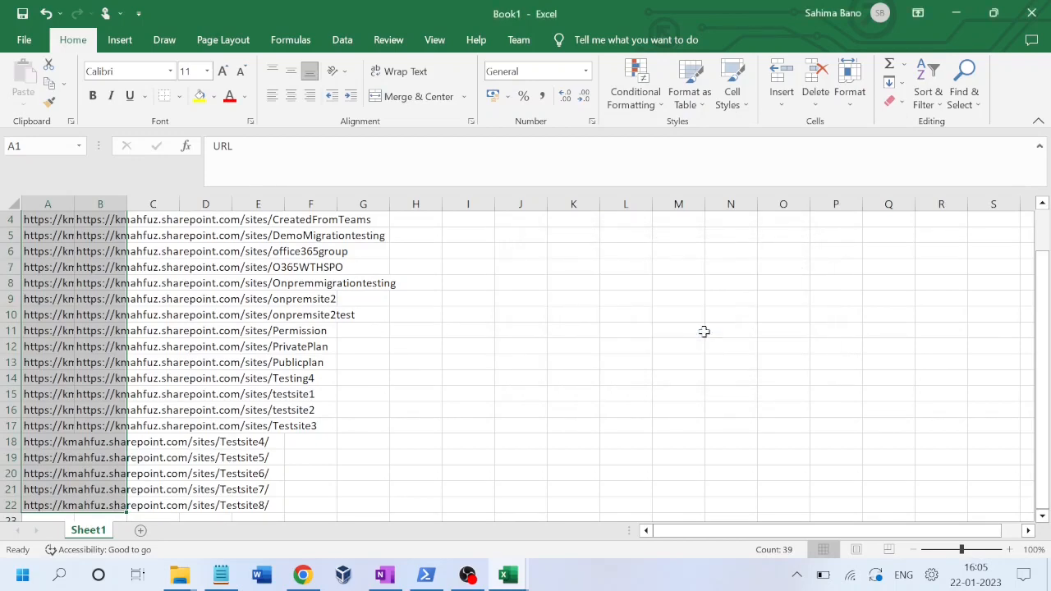
Widen column A so that its URLs can be read beside column B.
{"action": "left_click_drag", "start_coordinate": [1040, 301], "coordinate": [1039, 260]}
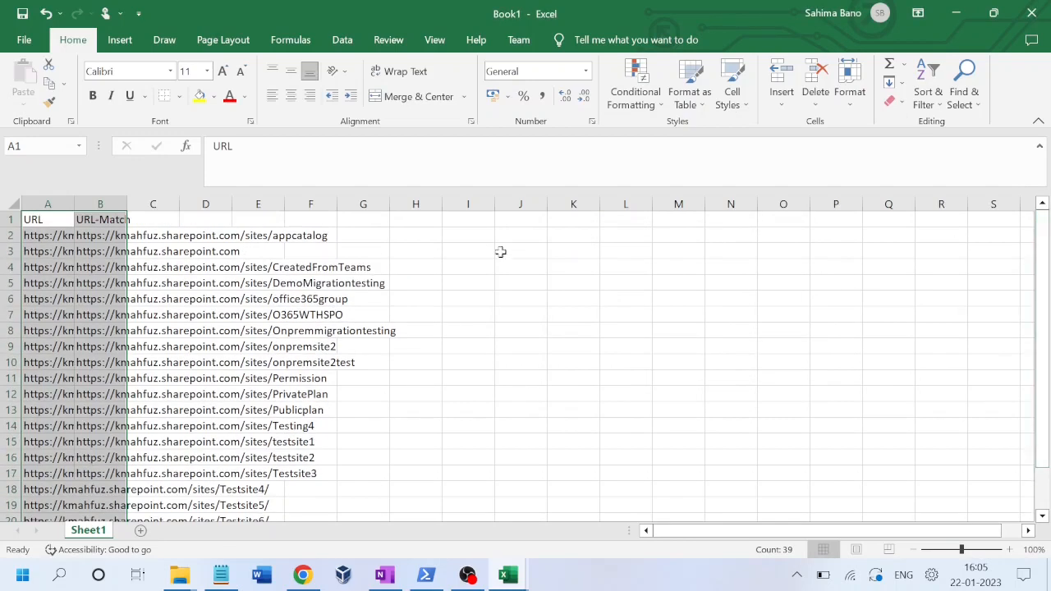
{"action": "left_click", "coordinate": [312, 250]}
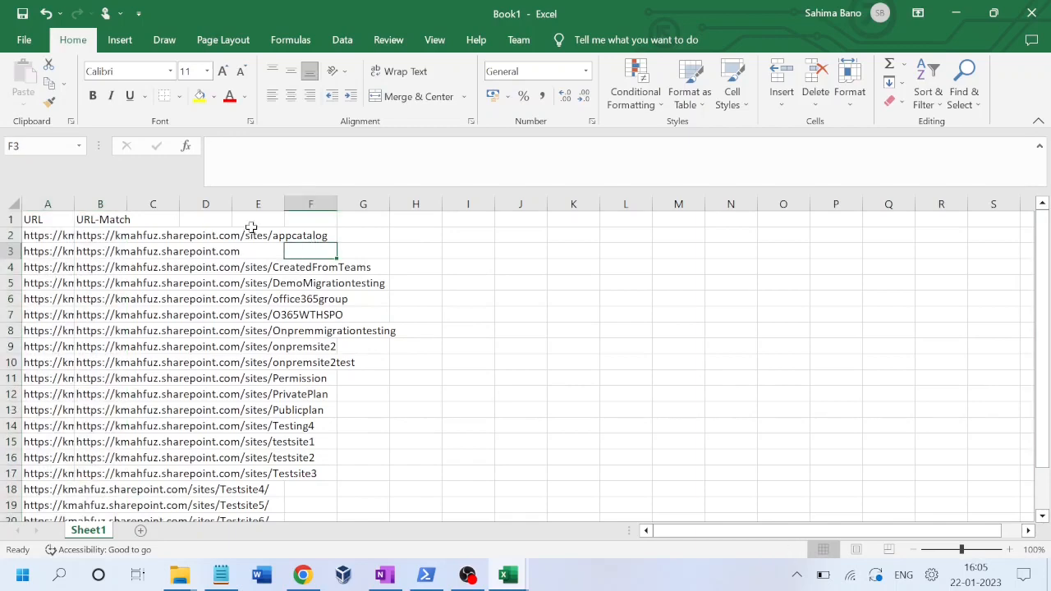
{"action": "left_click_drag", "start_coordinate": [73, 204], "coordinate": [324, 206]}
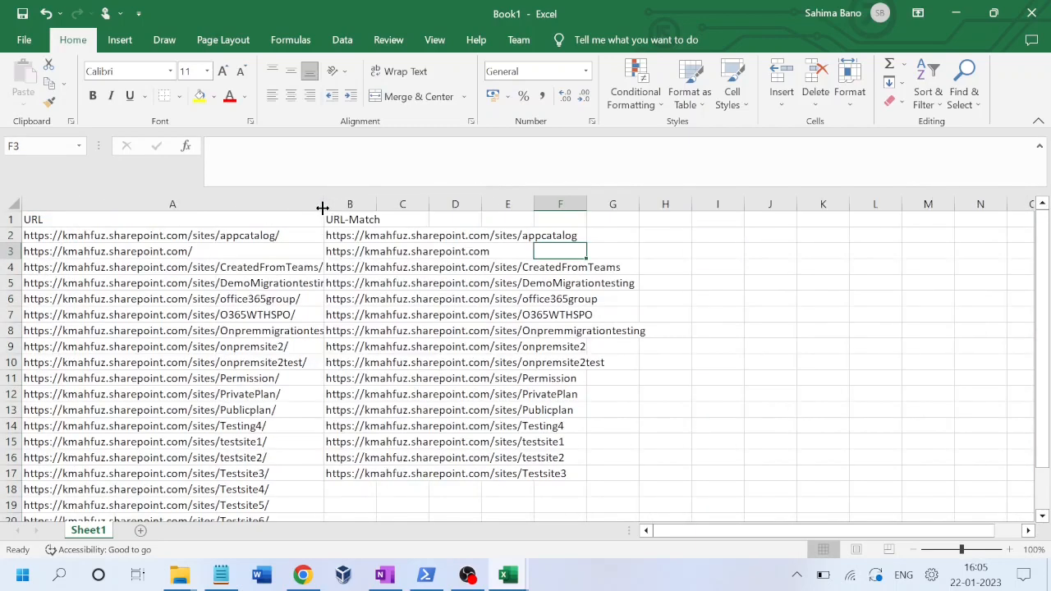
Compare the end of the appcatalog URL in cell A2 with the one in cell B2.
{"action": "left_click", "coordinate": [286, 239]}
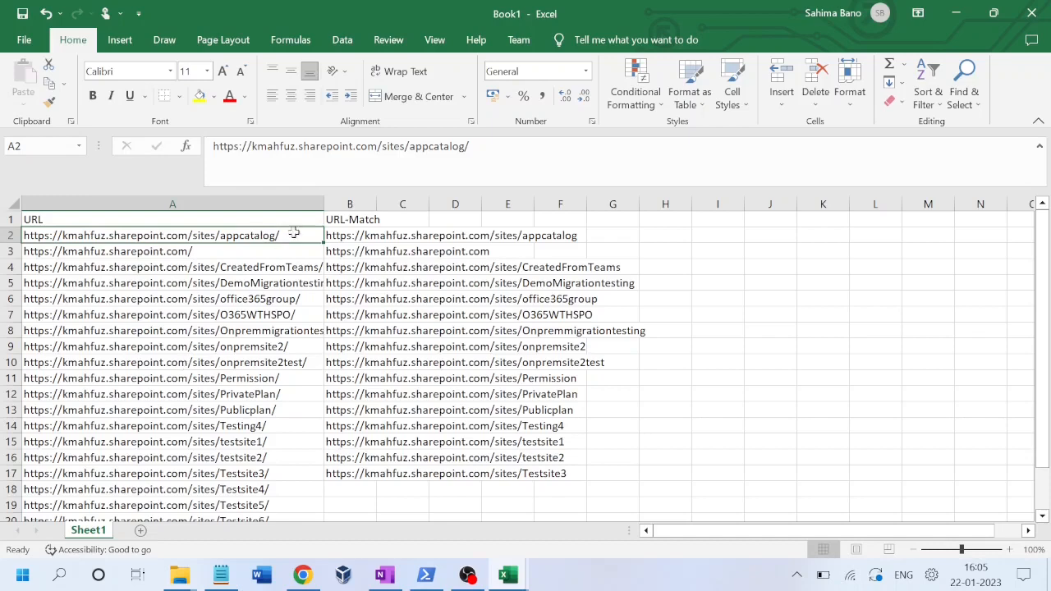
{"action": "left_click", "coordinate": [497, 168]}
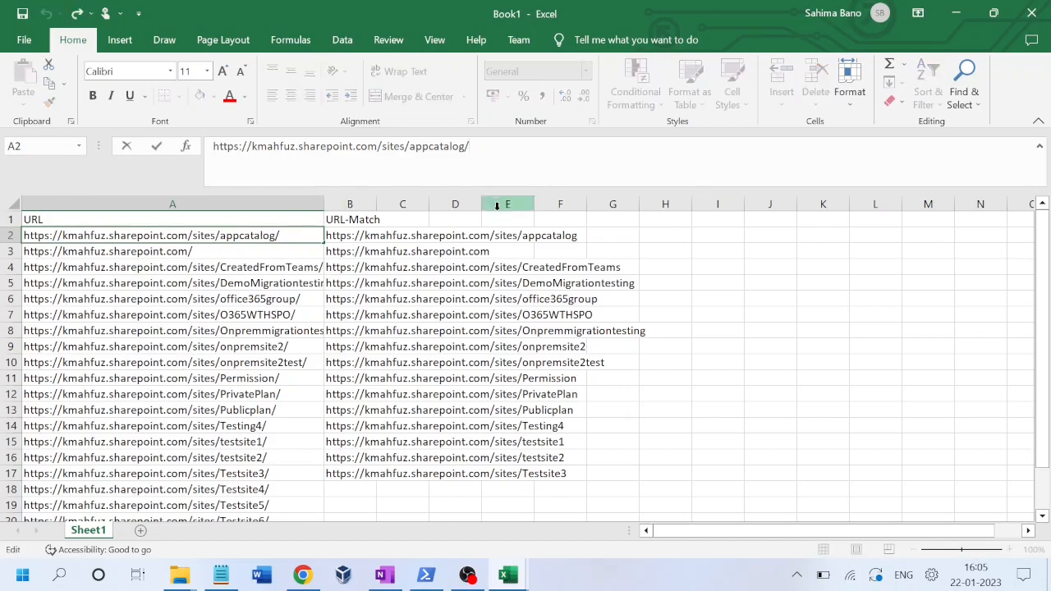
{"action": "left_click", "coordinate": [349, 238]}
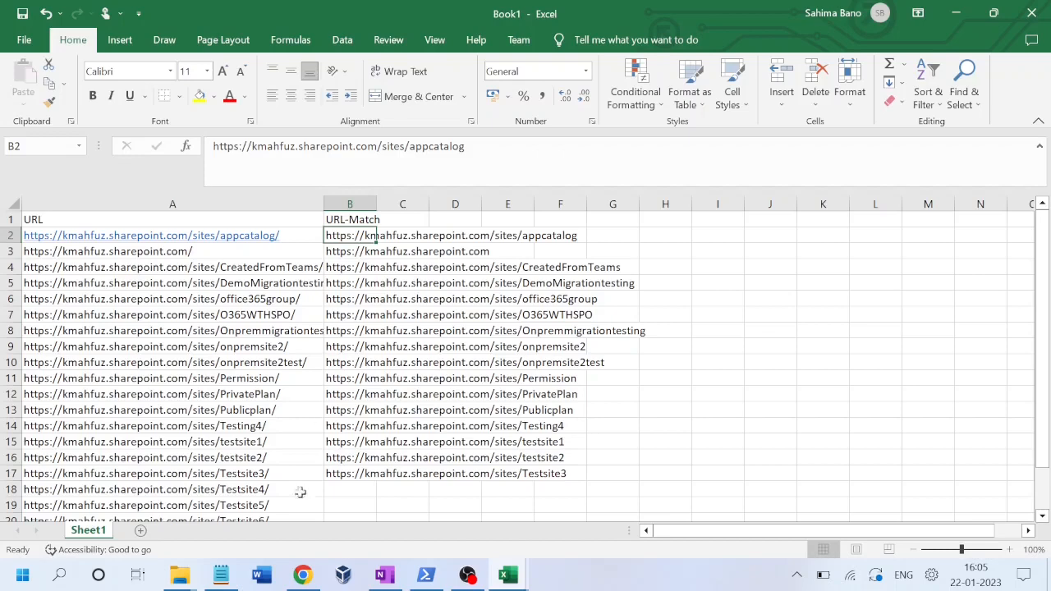
Copy the AppendToExistingOnRight VBA macro that appends "/" from the Notepad notes and return to Book1 in Excel.
{"action": "left_click", "coordinate": [220, 578]}
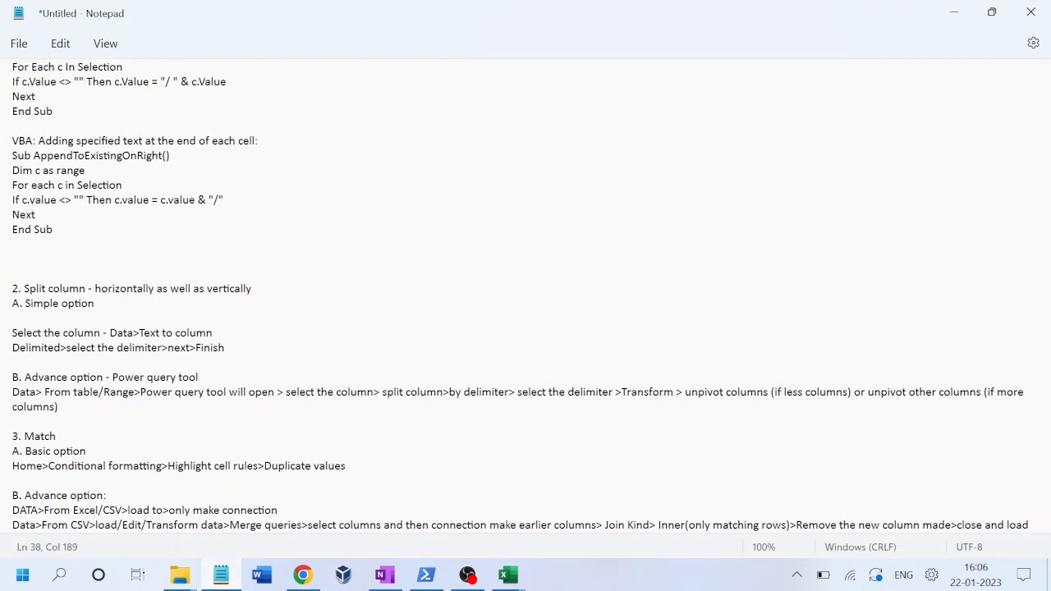
{"action": "scroll", "coordinate": [1046, 168], "scroll_direction": "up", "scroll_amount": 3}
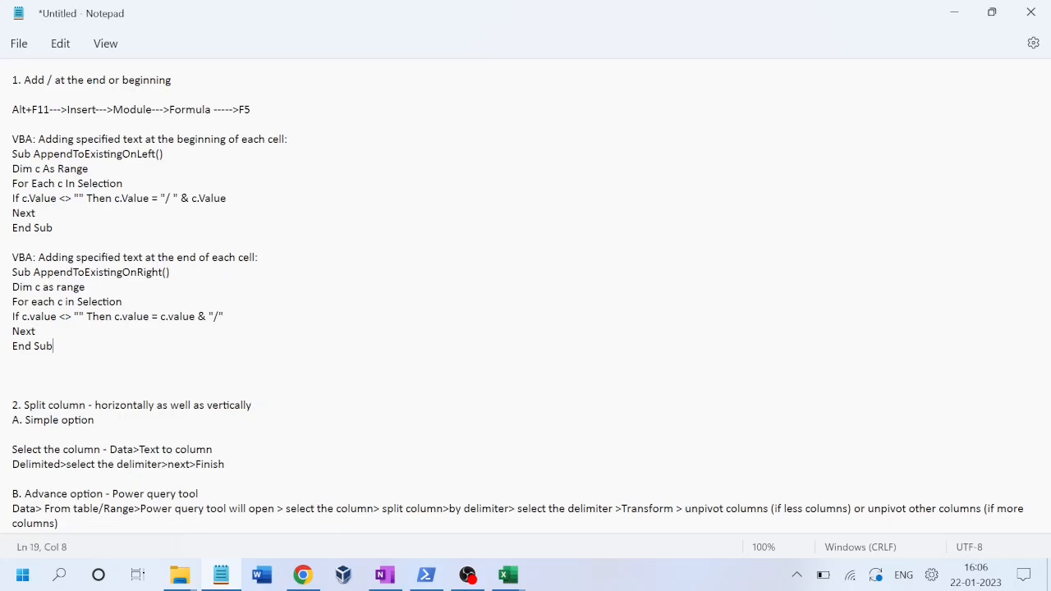
{"action": "left_click_drag", "start_coordinate": [52, 346], "coordinate": [3, 279]}
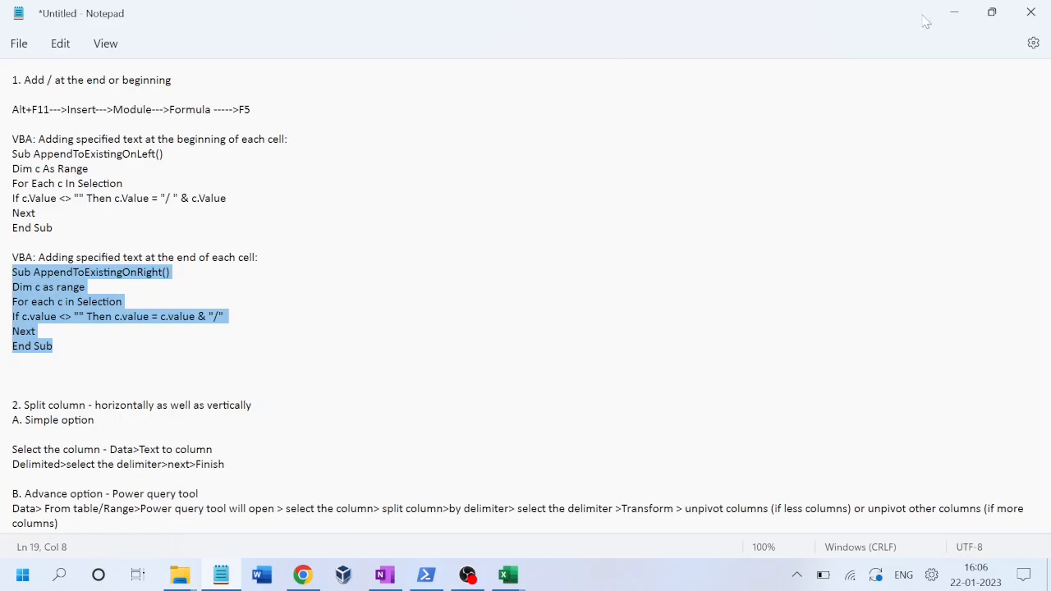
{"action": "left_click", "coordinate": [955, 13]}
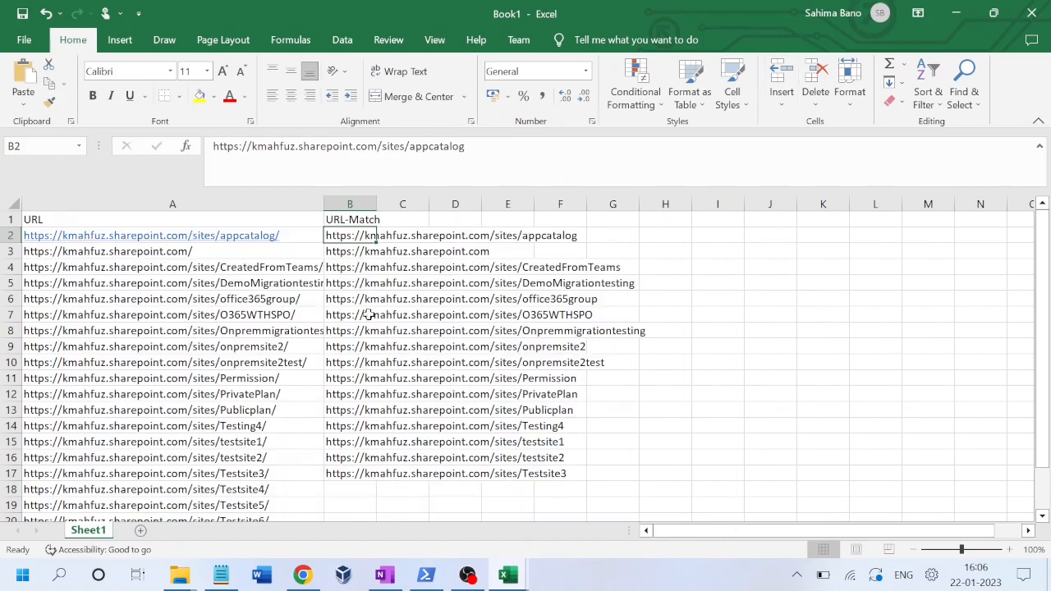
{"action": "left_click", "coordinate": [250, 315]}
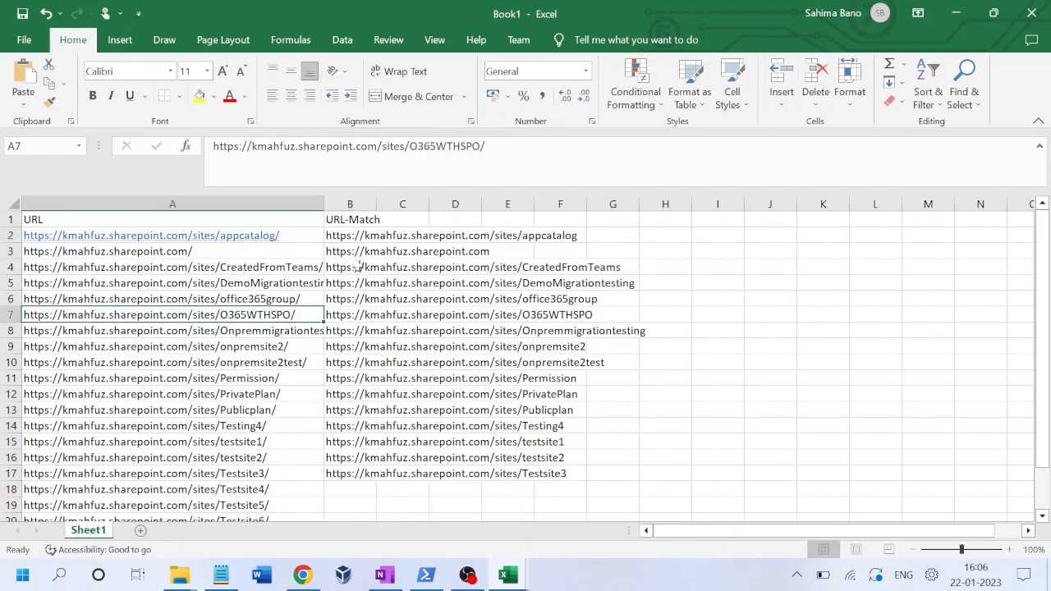
Select the URL-Match entries in cells B2 to B17, leaving out the header.
{"action": "left_click", "coordinate": [357, 203]}
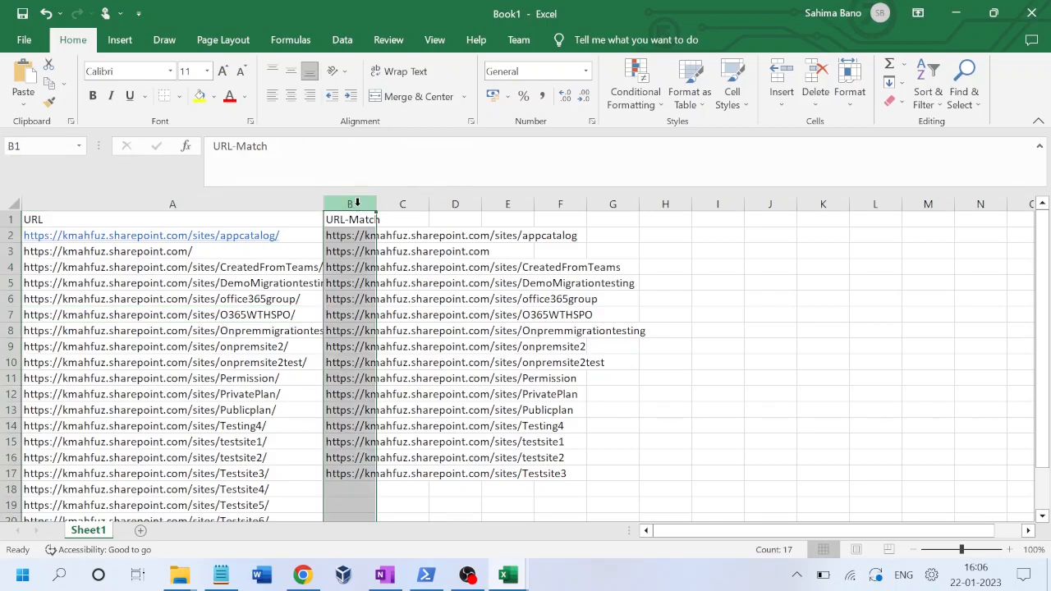
{"action": "key", "text": "Down"}
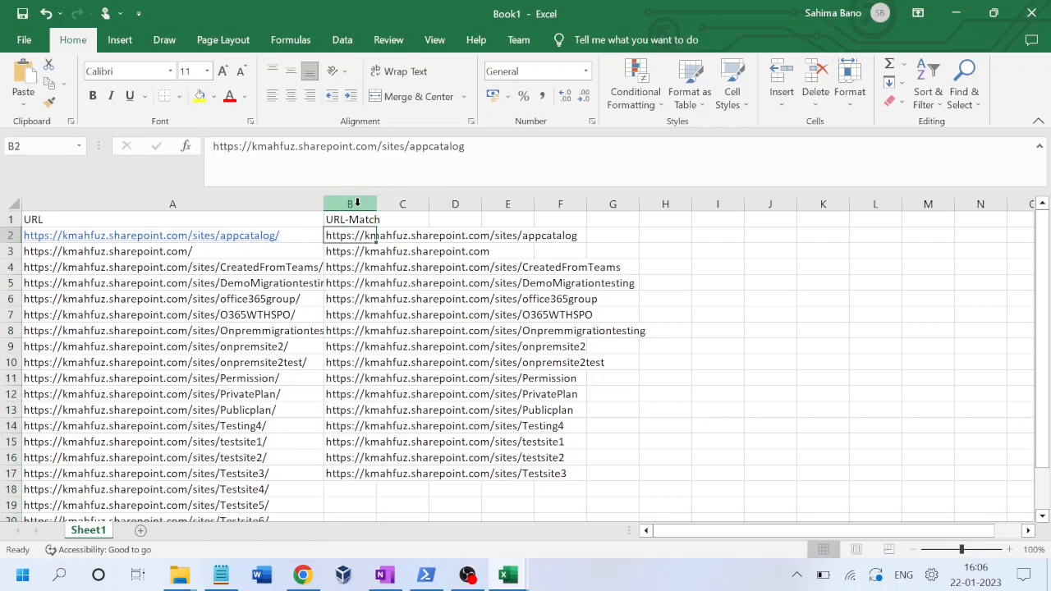
{"action": "key", "text": "ctrl+shift+Down"}
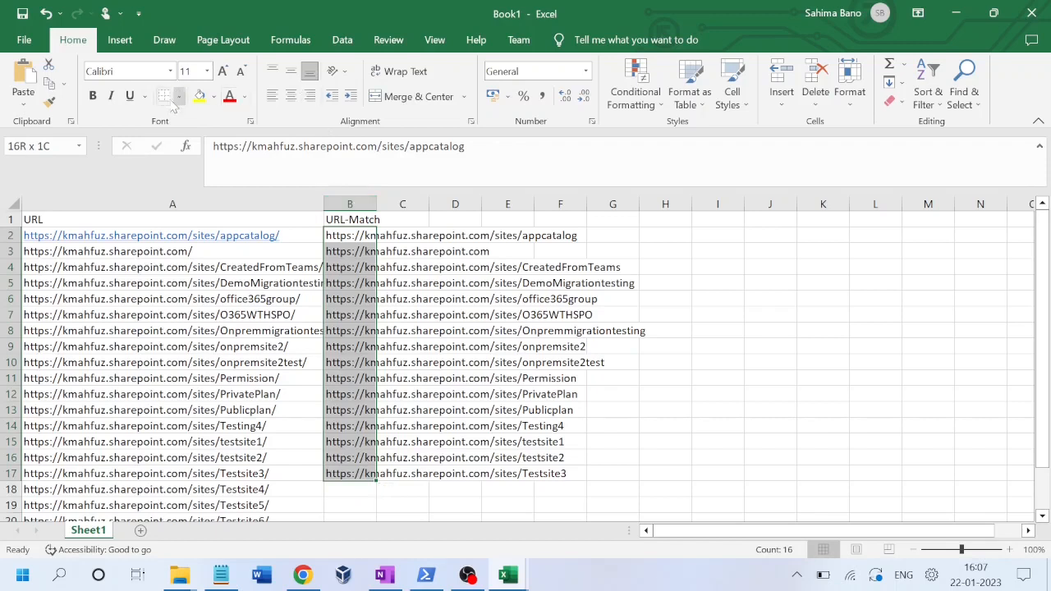
{"action": "left_click", "coordinate": [350, 201]}
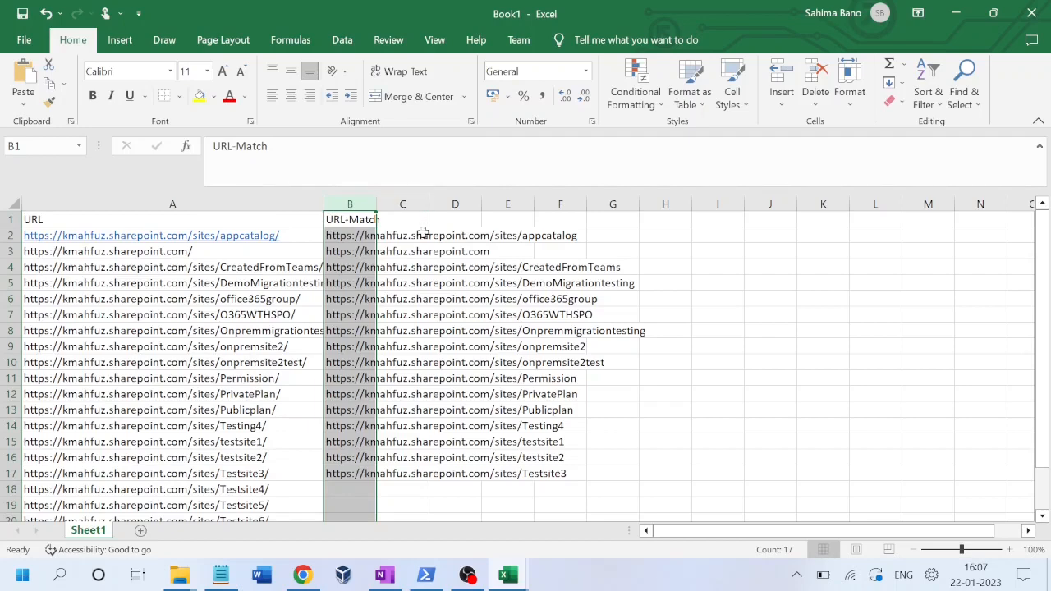
{"action": "left_click", "coordinate": [357, 235]}
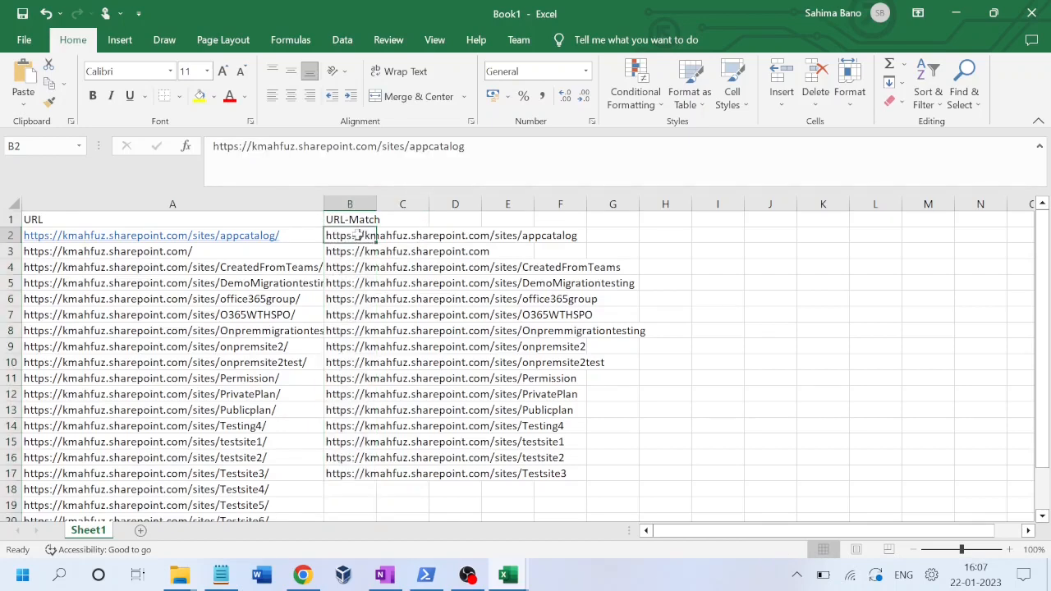
{"action": "key", "text": "ctrl+shift+Down"}
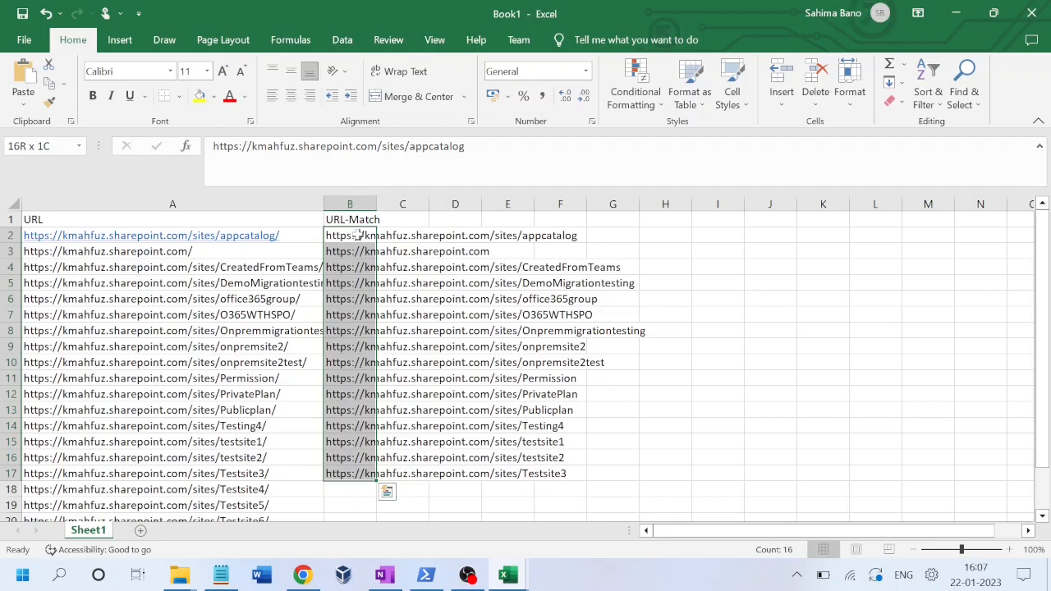
Insert a module in Book1's VBA project with the copied AppendToExistingOnRight macro, which appends "/" to every non-empty selected cell.
{"action": "key", "text": "alt+F11"}
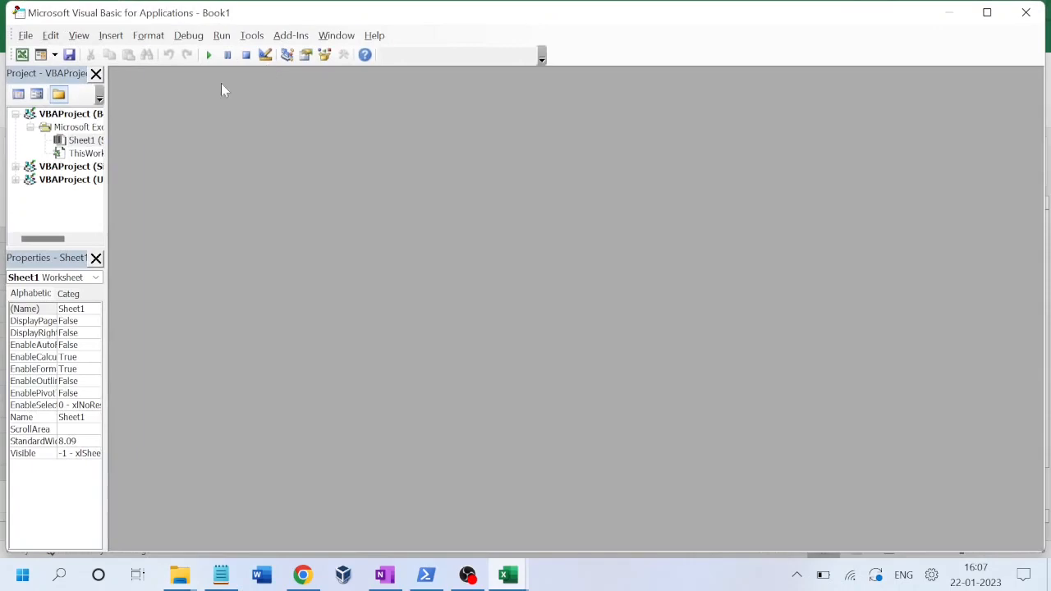
{"action": "left_click", "coordinate": [111, 35]}
{"action": "left_click", "coordinate": [61, 96]}
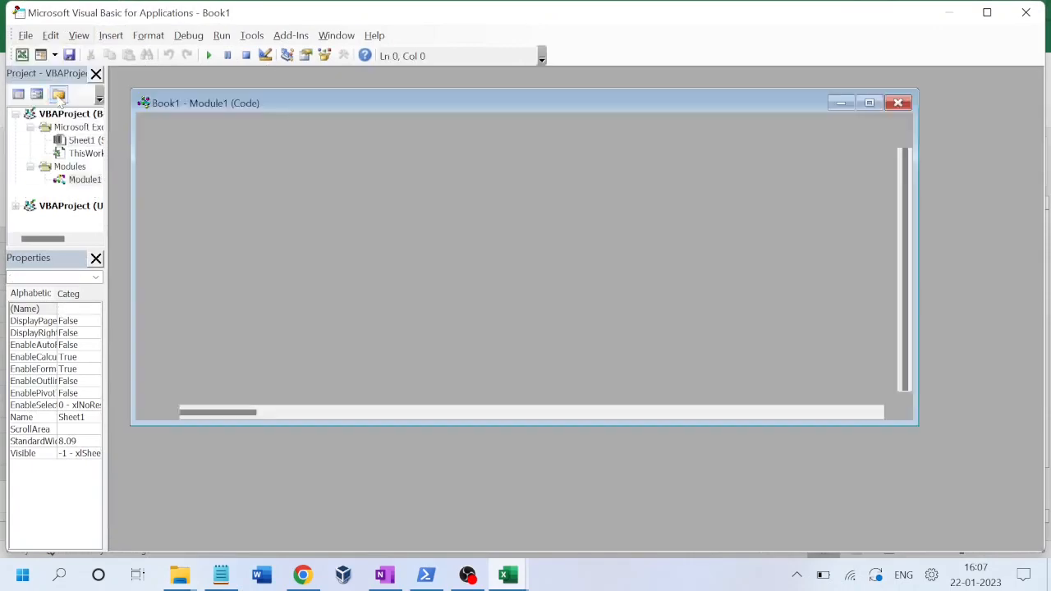
{"action": "type", "text": "Sub AppendToExistingOnRight() Dim c As Range For Each c In Selection If c.Value <> \"\" Then c.Value = c.Value & \"/\" Next End Sub"}
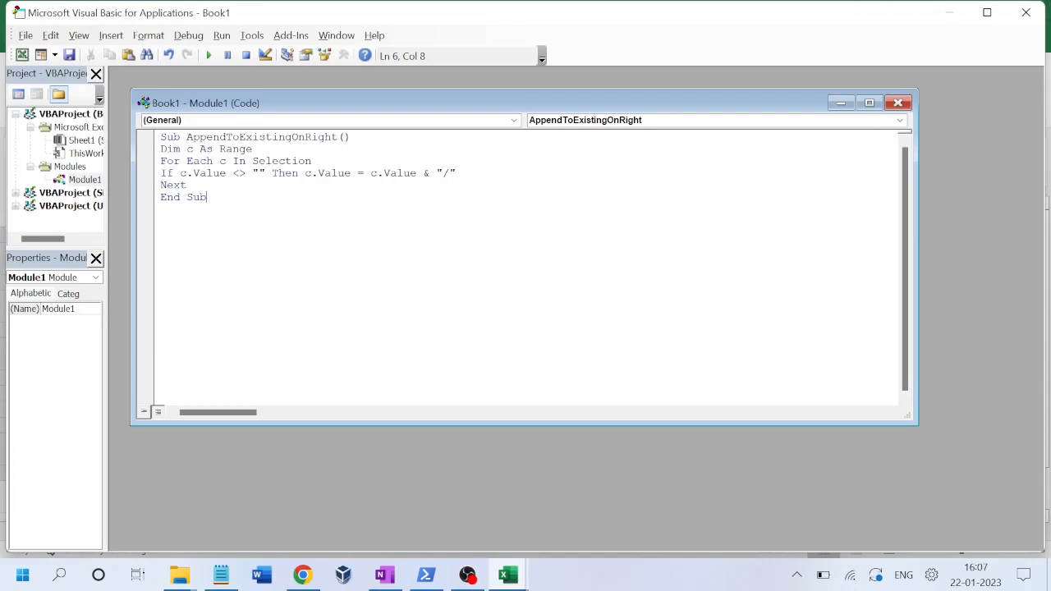
Run the AppendToExistingOnRight macro on the selected cells B2 to B17 and return to the Book1 worksheet.
{"action": "left_click_drag", "start_coordinate": [161, 149], "coordinate": [252, 149]}
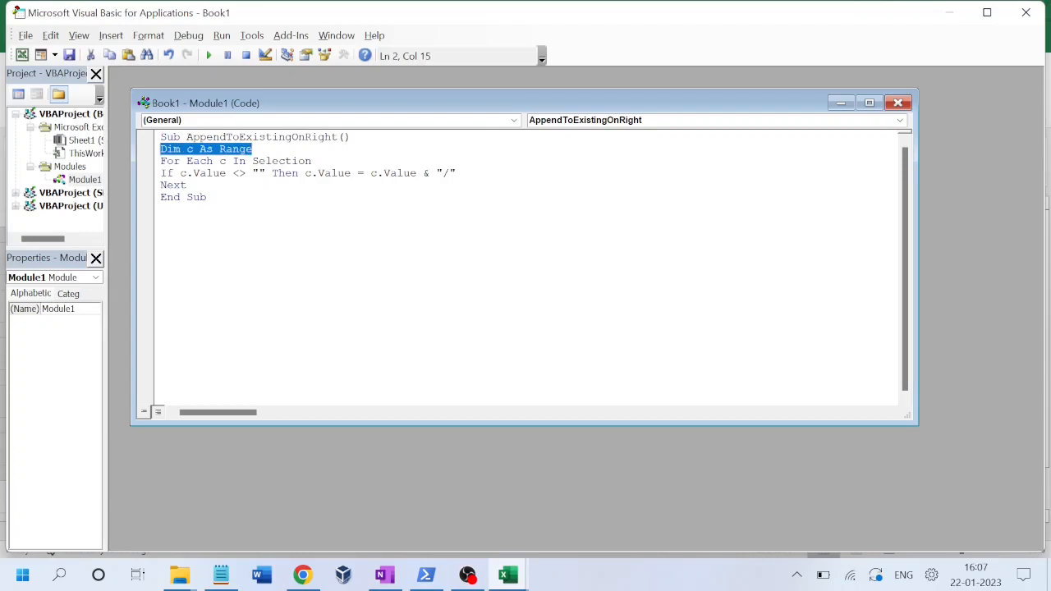
{"action": "left_click", "coordinate": [507, 575]}
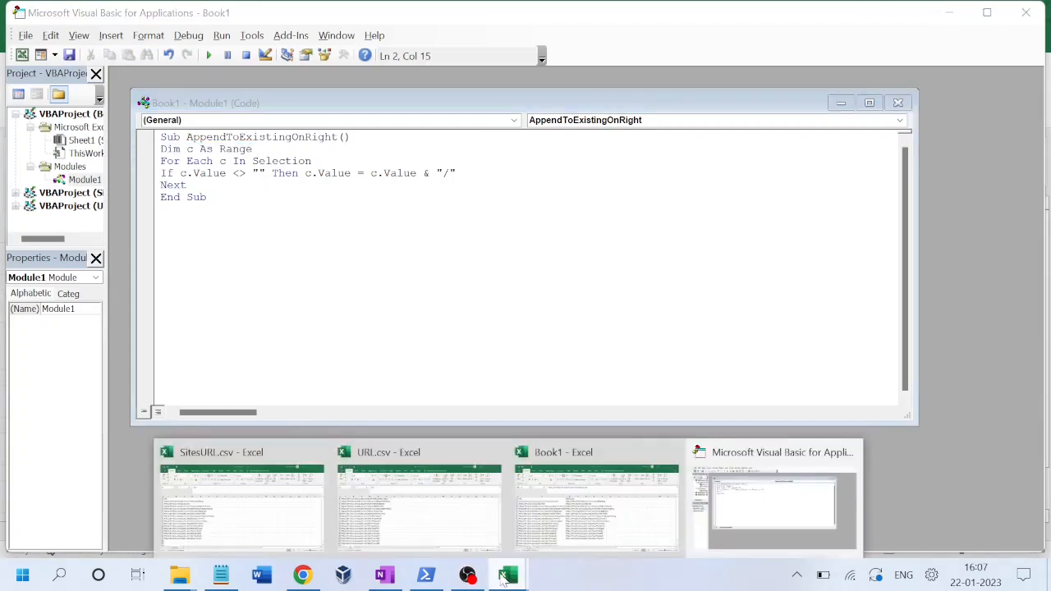
{"action": "left_click", "coordinate": [637, 510]}
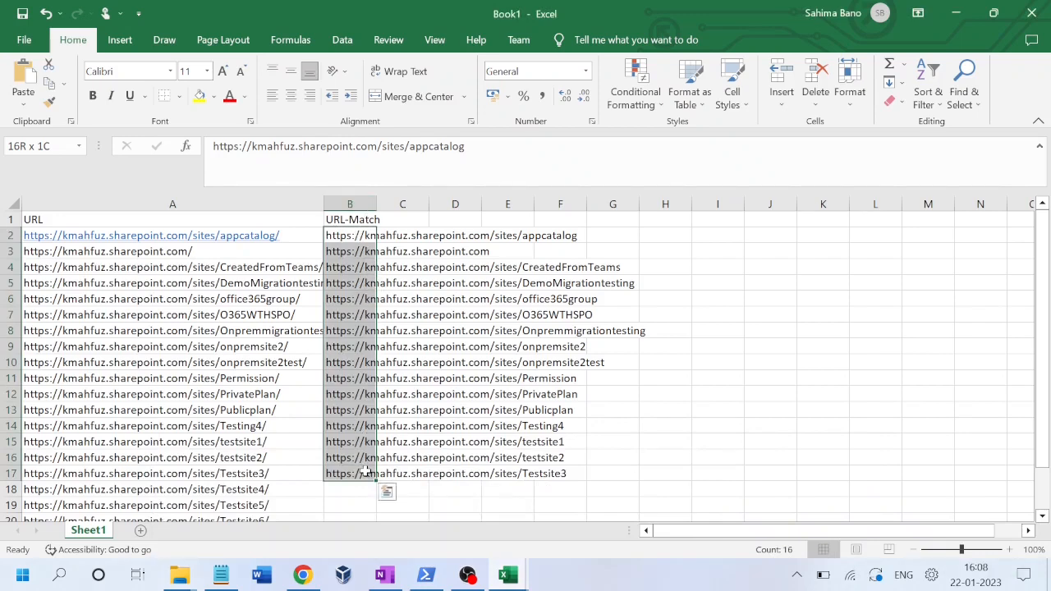
{"action": "key", "text": "alt+F11"}
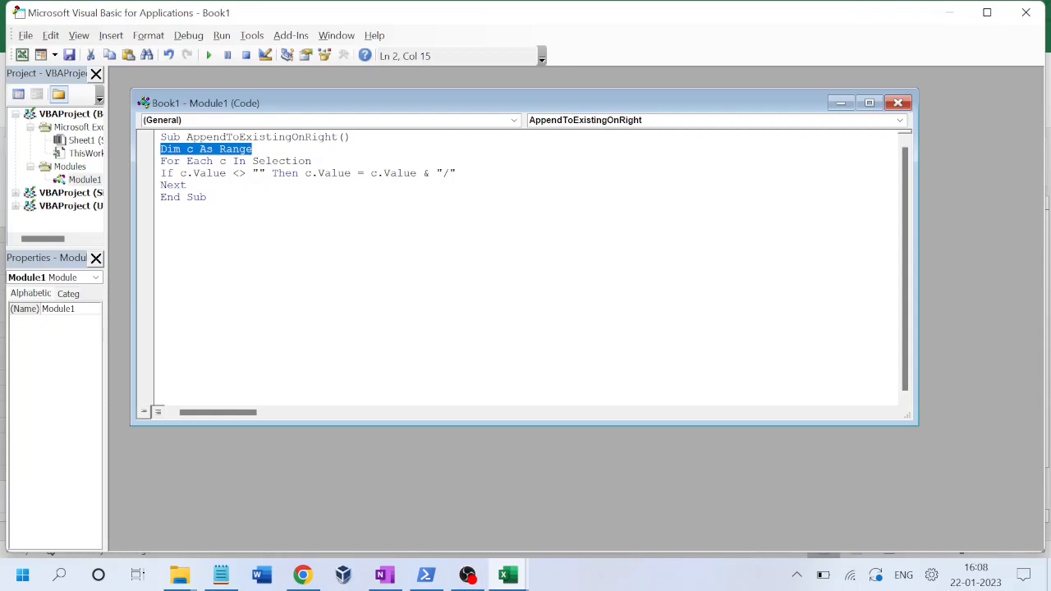
{"action": "left_click", "coordinate": [161, 209]}
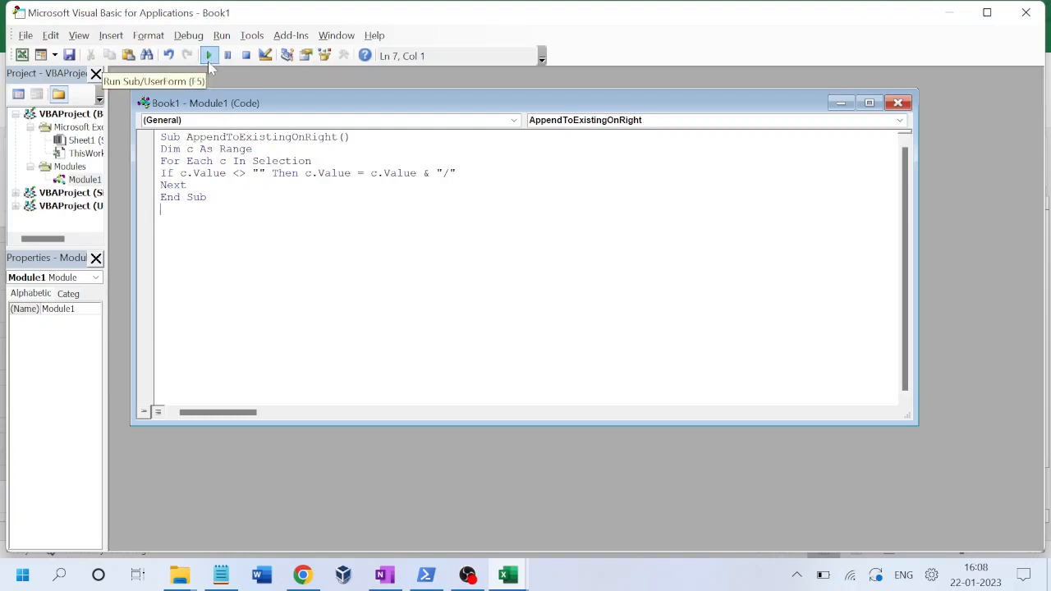
{"action": "left_click", "coordinate": [210, 65]}
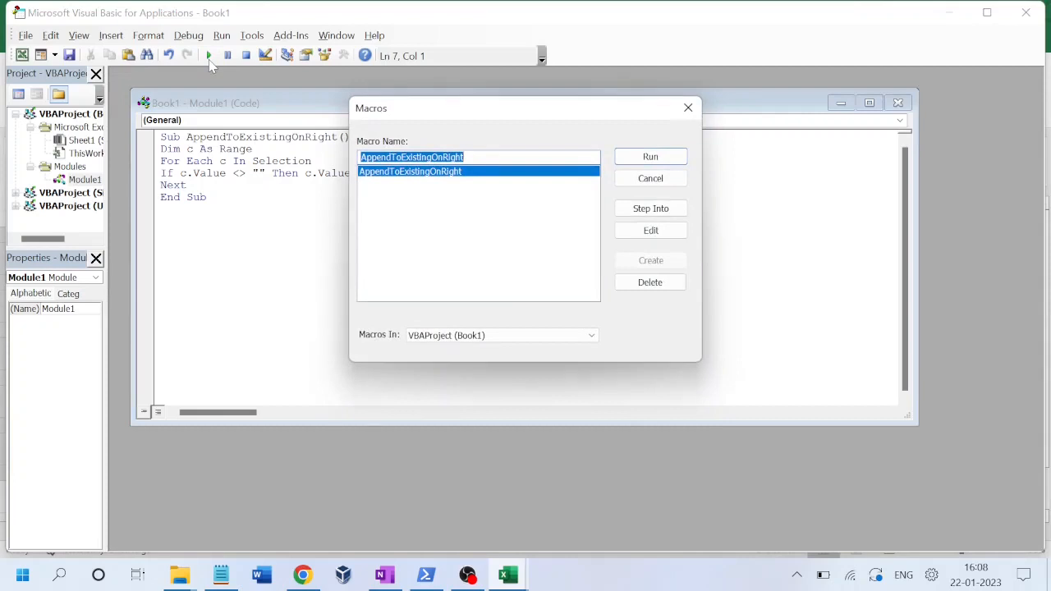
{"action": "left_click", "coordinate": [649, 157]}
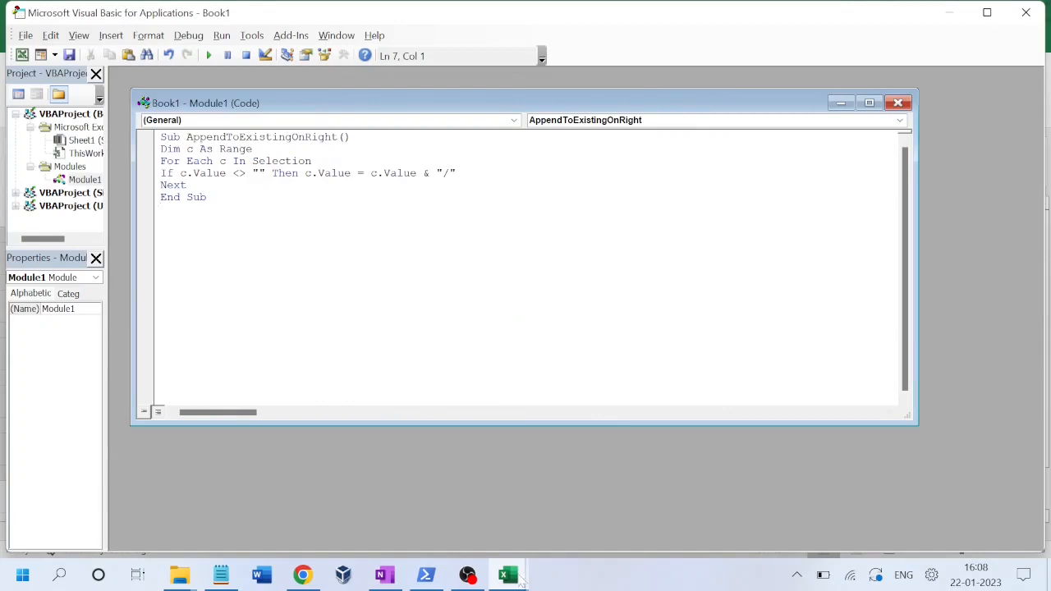
{"action": "left_click", "coordinate": [515, 579]}
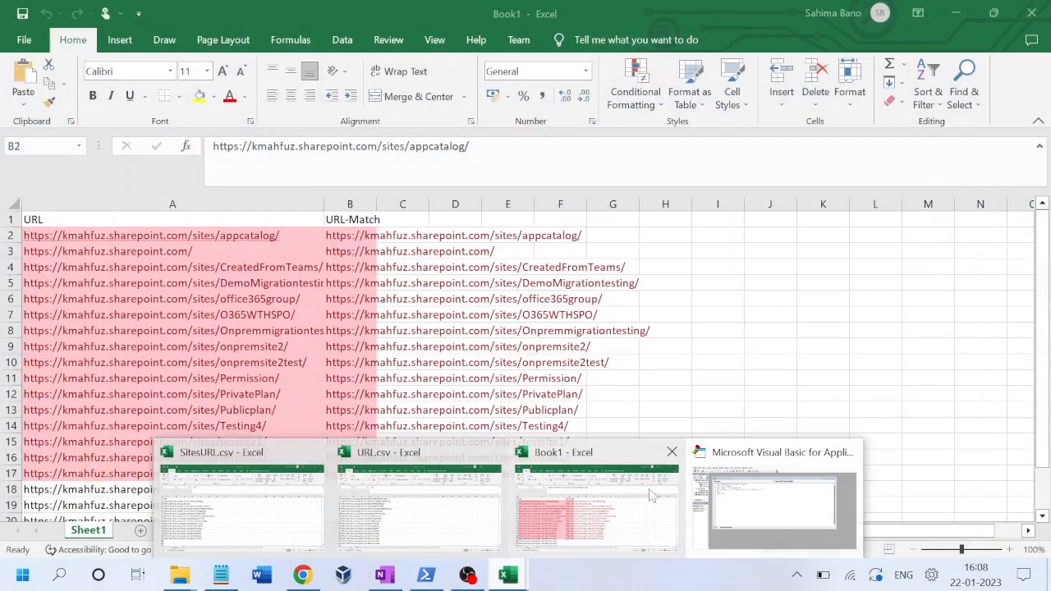
{"action": "left_click", "coordinate": [644, 491]}
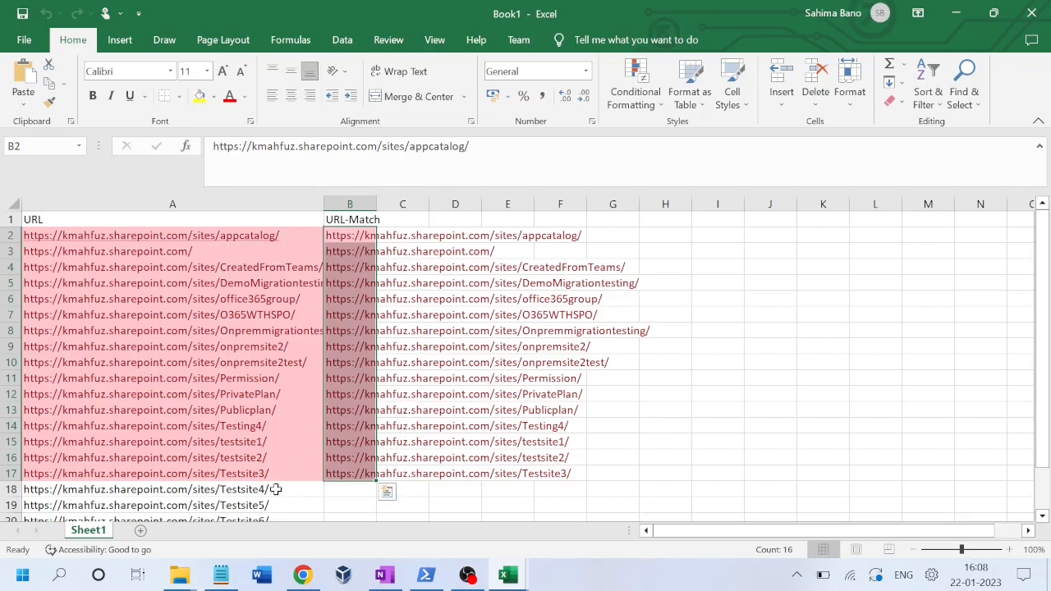
{"action": "left_click", "coordinate": [426, 501]}
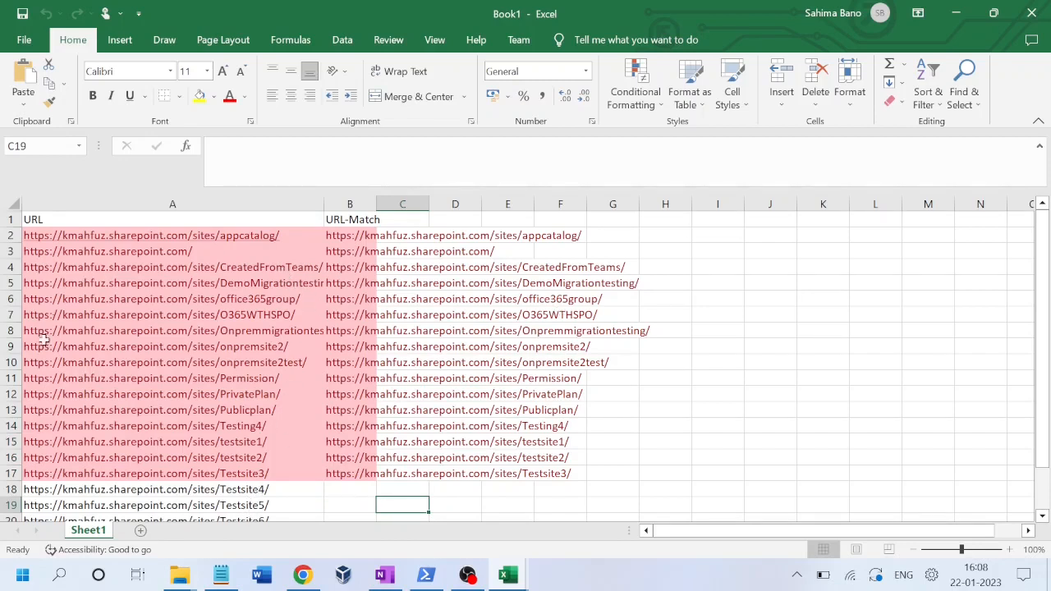
Add header filters to the URL and URL-Match lists in columns A and B, rows 1 to 22.
{"action": "left_click", "coordinate": [195, 218]}
{"action": "key", "text": "shift+Right"}
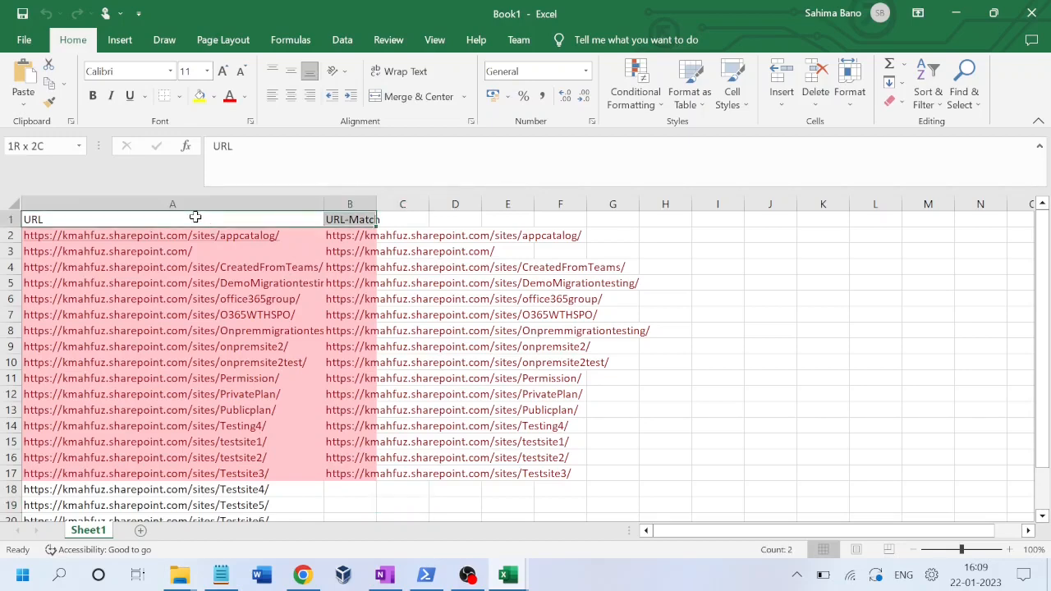
{"action": "key", "text": "ctrl+shift+Down"}
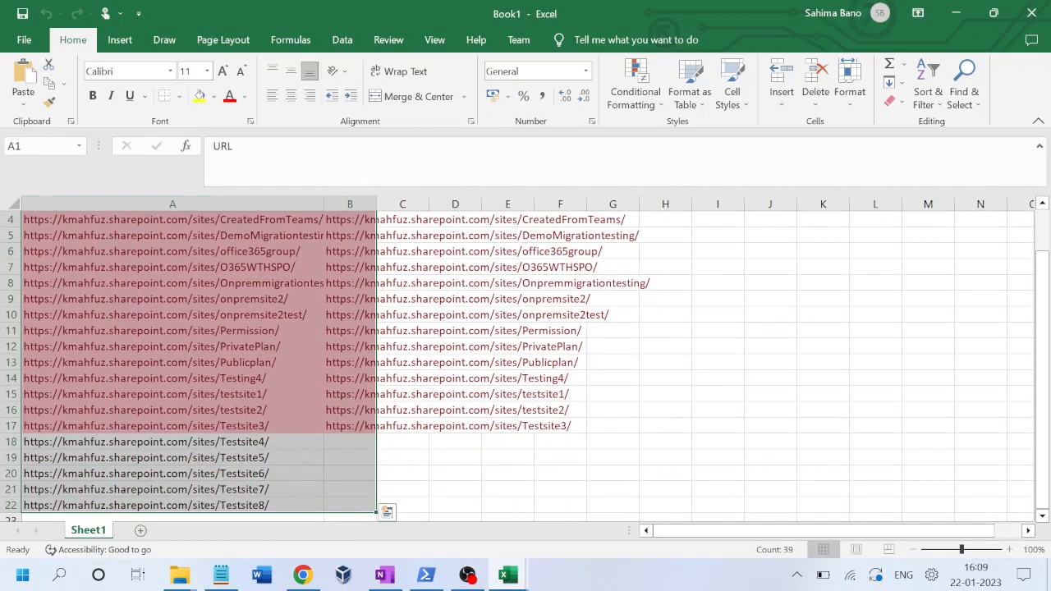
{"action": "left_click", "coordinate": [340, 40]}
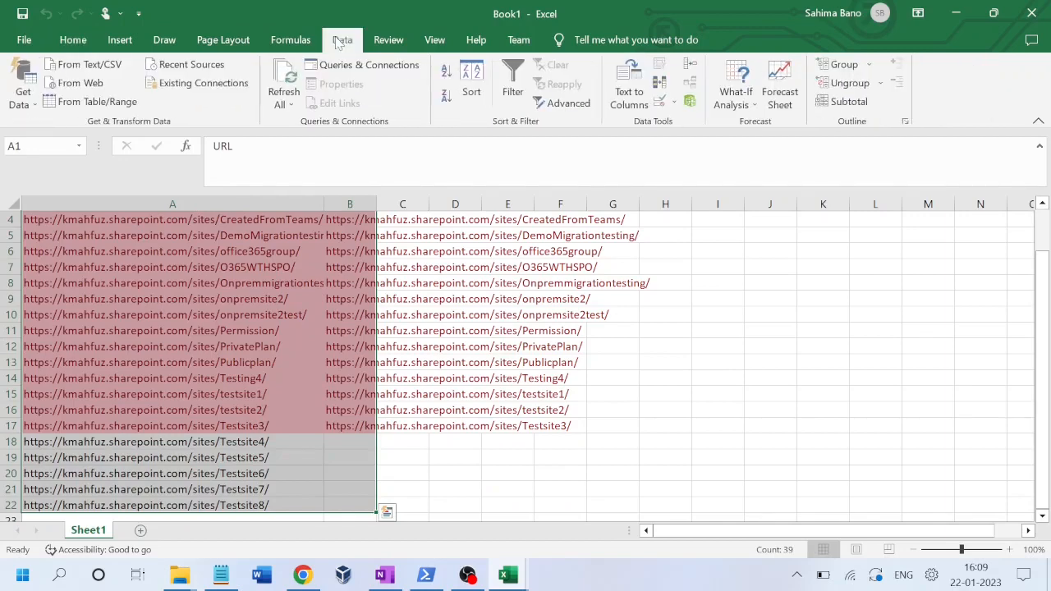
{"action": "left_click", "coordinate": [512, 82]}
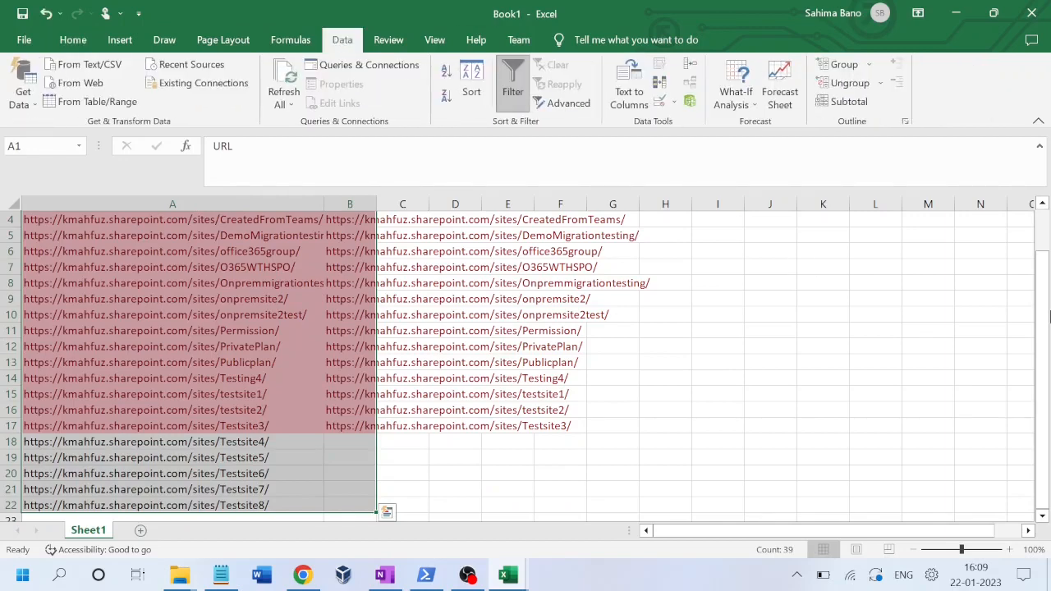
Filter the URL column by cell color to show only the No Fill rows.
{"action": "left_click_drag", "start_coordinate": [1045, 319], "coordinate": [1044, 258]}
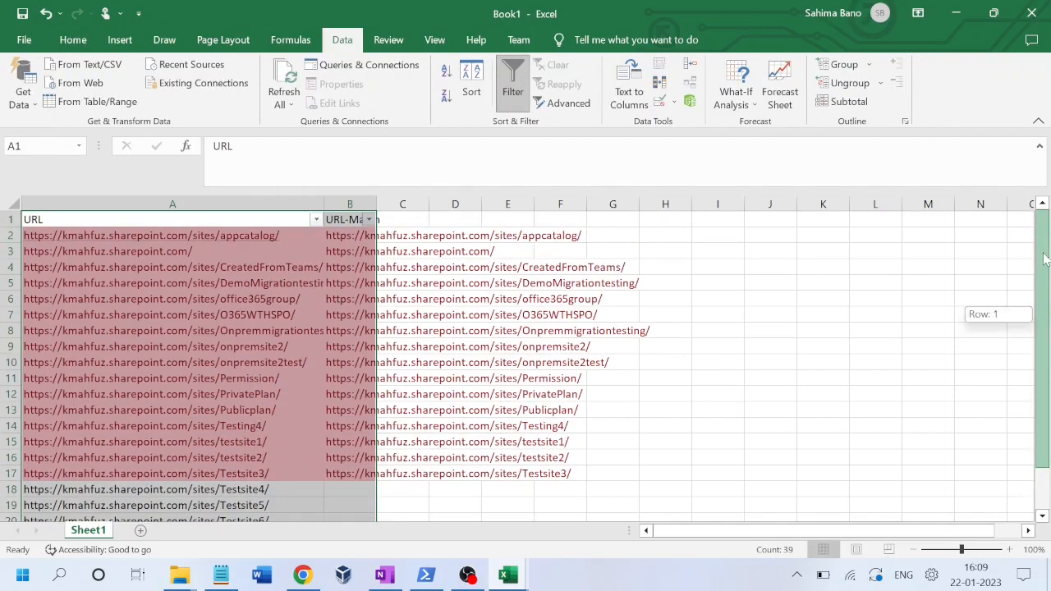
{"action": "left_click", "coordinate": [316, 219]}
{"action": "mouse_move", "coordinate": [246, 316]}
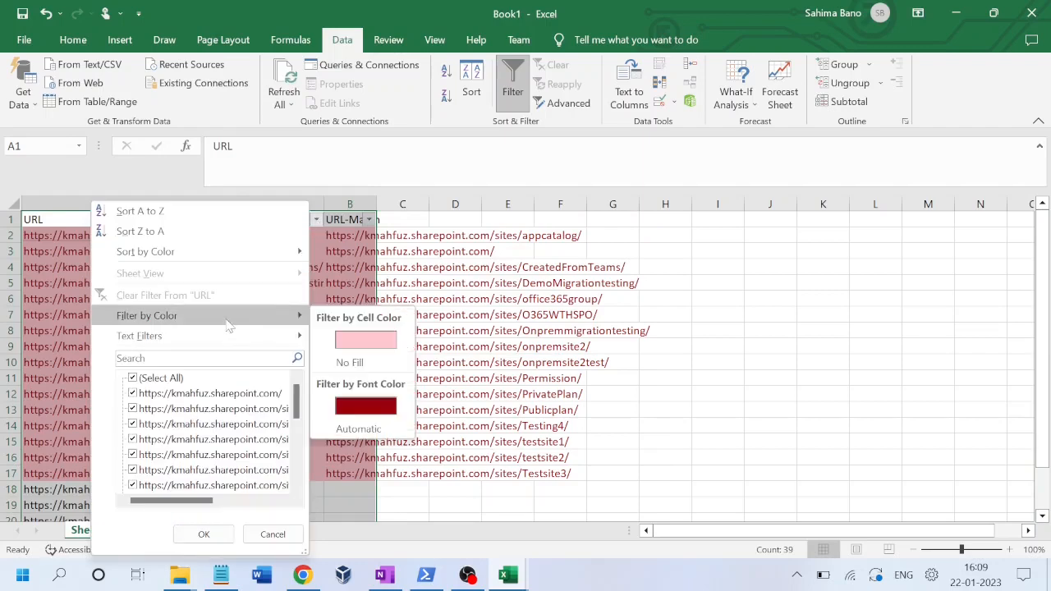
{"action": "left_click", "coordinate": [351, 363]}
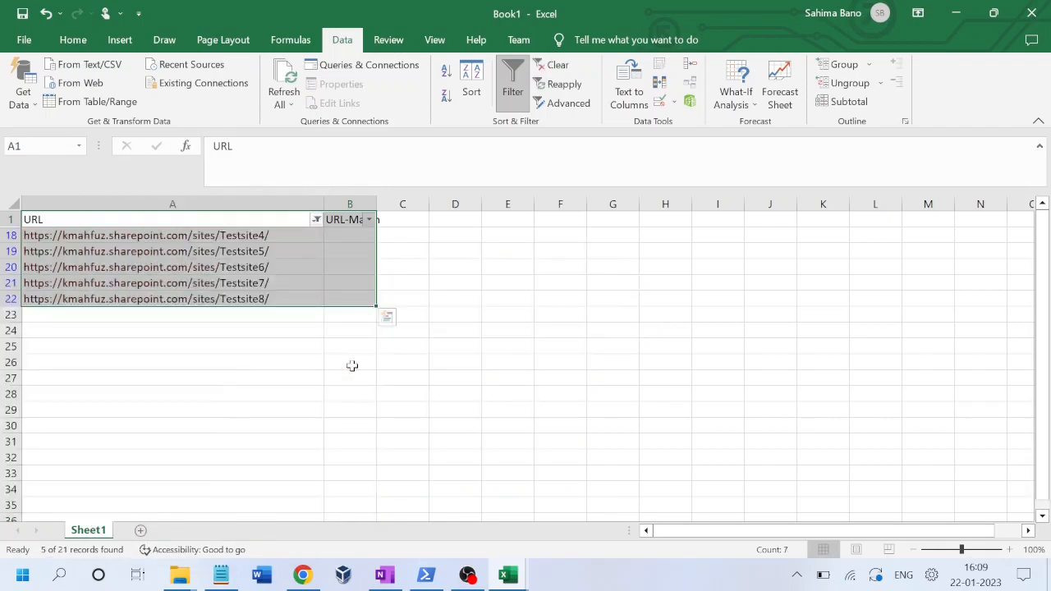
Go through the filtered URLs in column A that have no match in column B.
{"action": "left_click", "coordinate": [319, 238]}
{"action": "key", "text": "Down"}
{"action": "key", "text": "Down"}
{"action": "key", "text": "Down"}
{"action": "key", "text": "Down"}
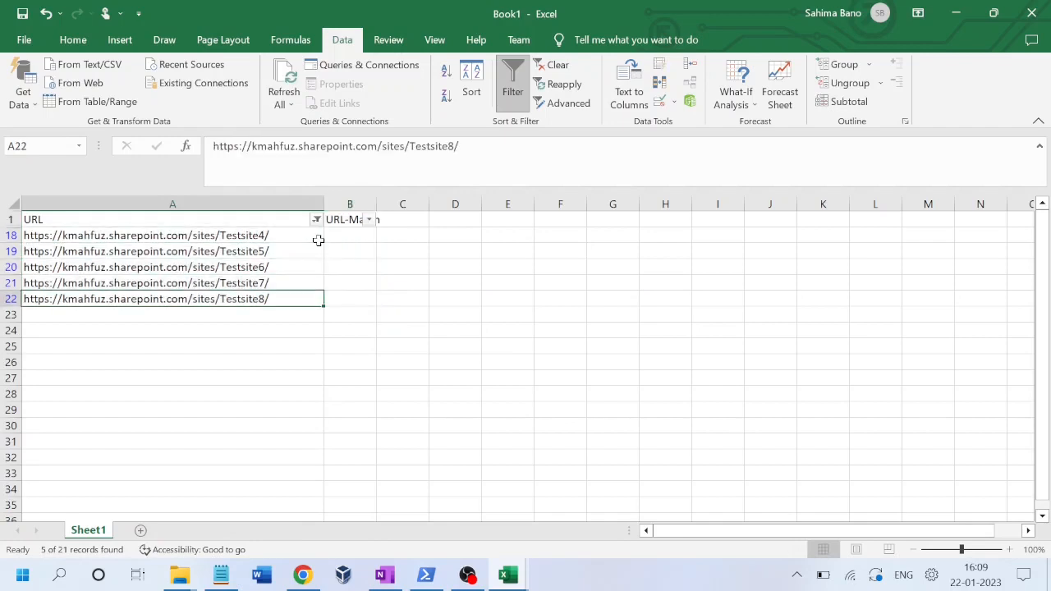
{"action": "key", "text": "Up"}
{"action": "key", "text": "Up"}
{"action": "key", "text": "Up"}
{"action": "key", "text": "Up"}
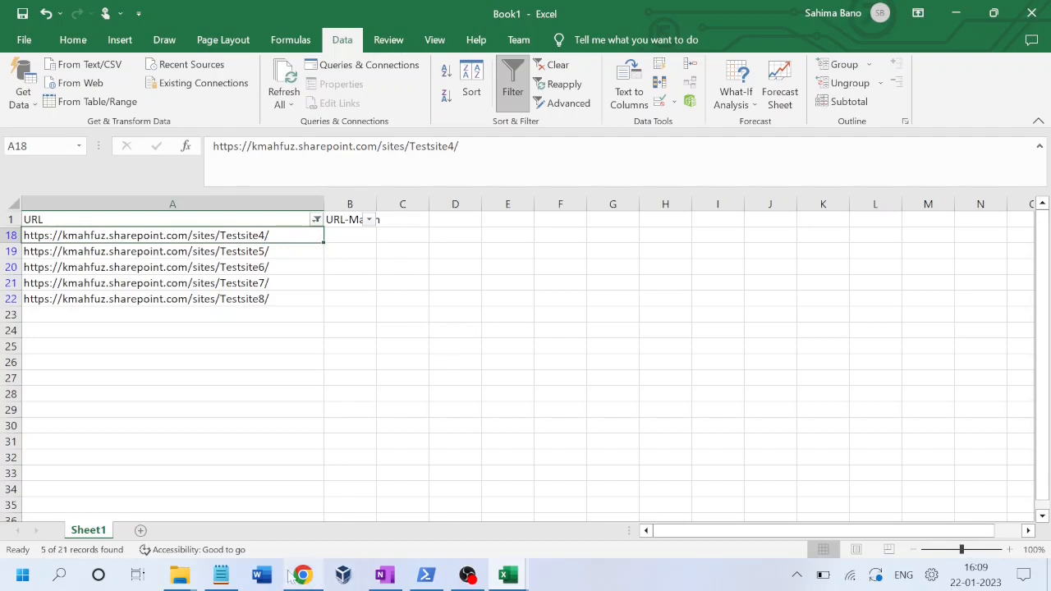
Switch to the Notepad notes and review the AppendToExistingOnLeft macro, including its "/ " & c.Value expression.
{"action": "left_click", "coordinate": [225, 582]}
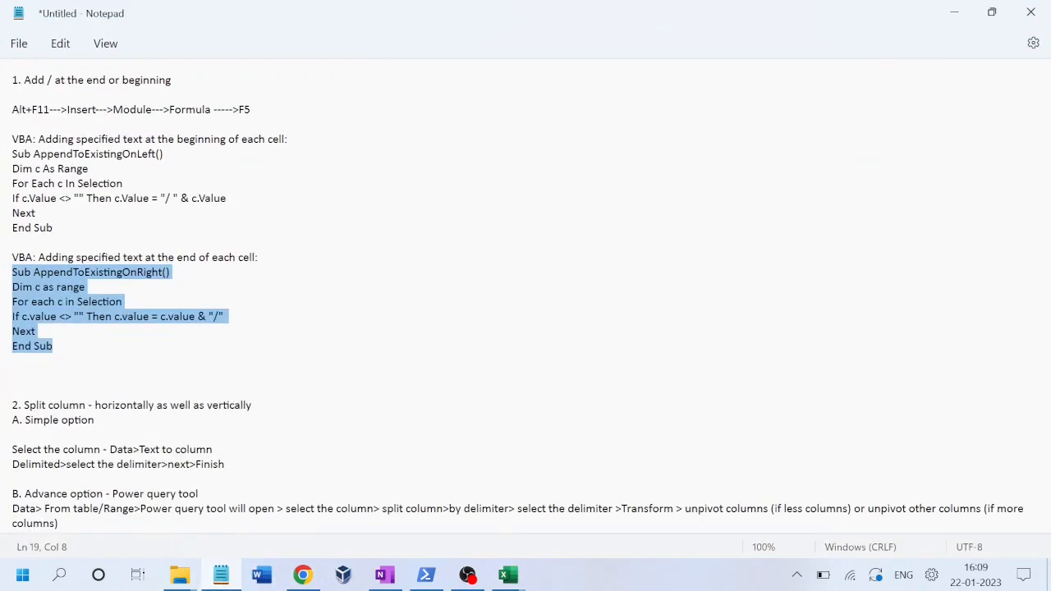
{"action": "left_click", "coordinate": [37, 214]}
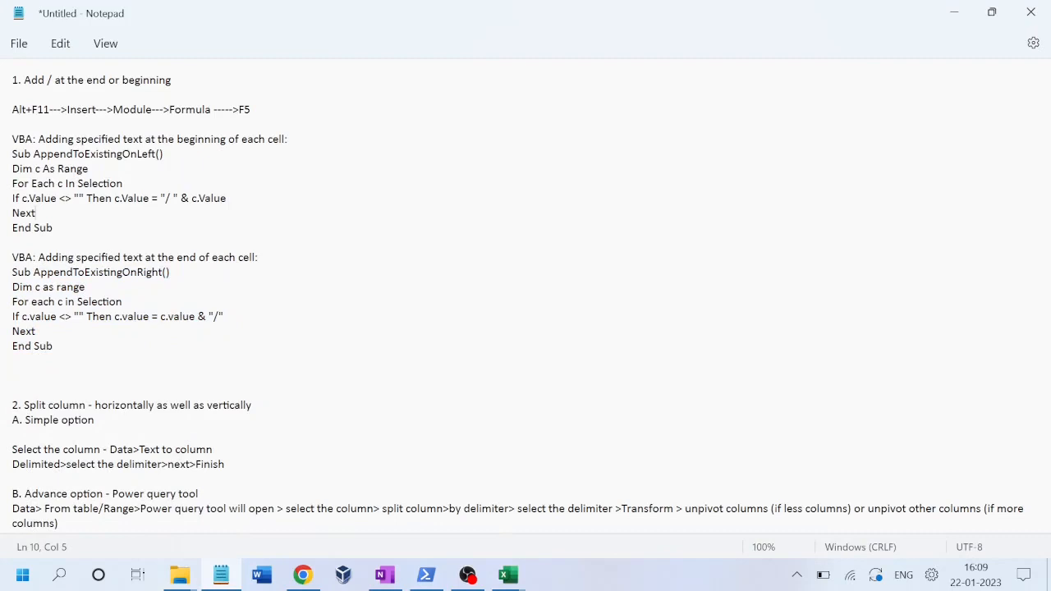
{"action": "left_click_drag", "start_coordinate": [137, 154], "coordinate": [163, 153]}
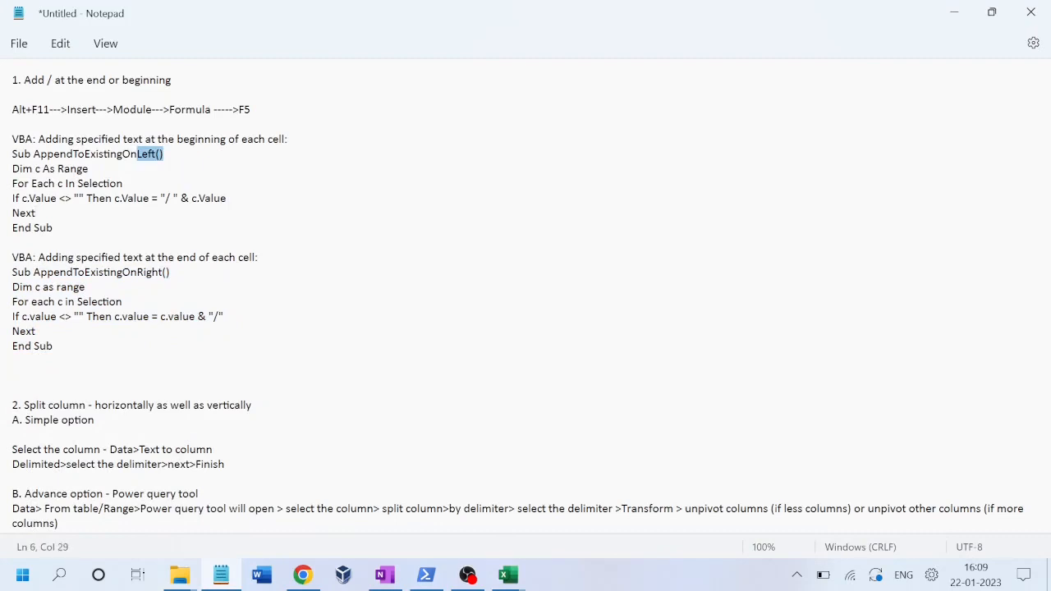
{"action": "left_click_drag", "start_coordinate": [160, 198], "coordinate": [226, 198]}
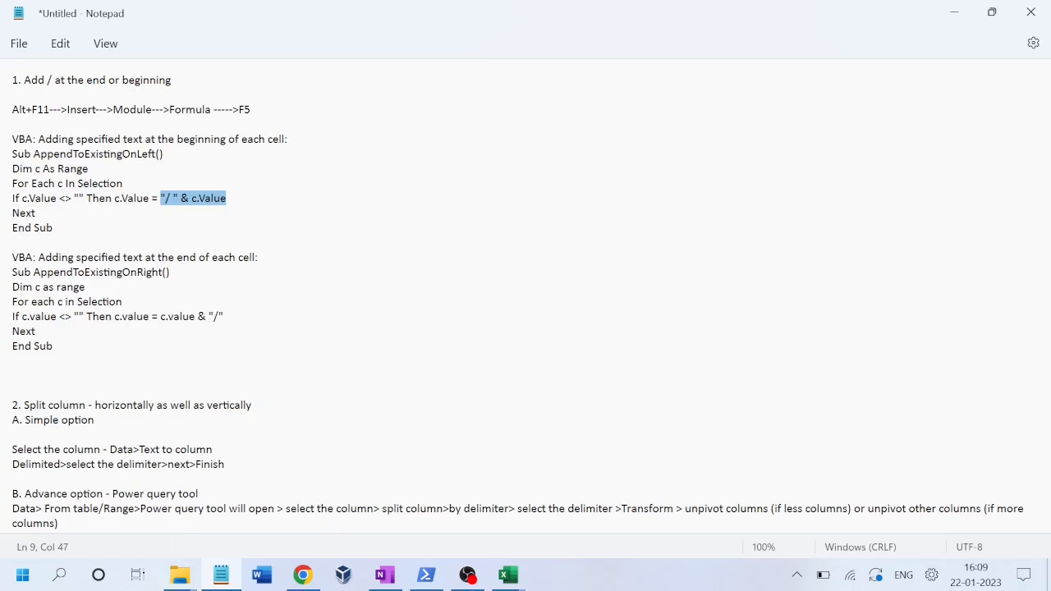
Return to Book1 in Excel and clear the color filter from the URL column.
{"action": "left_click", "coordinate": [953, 16]}
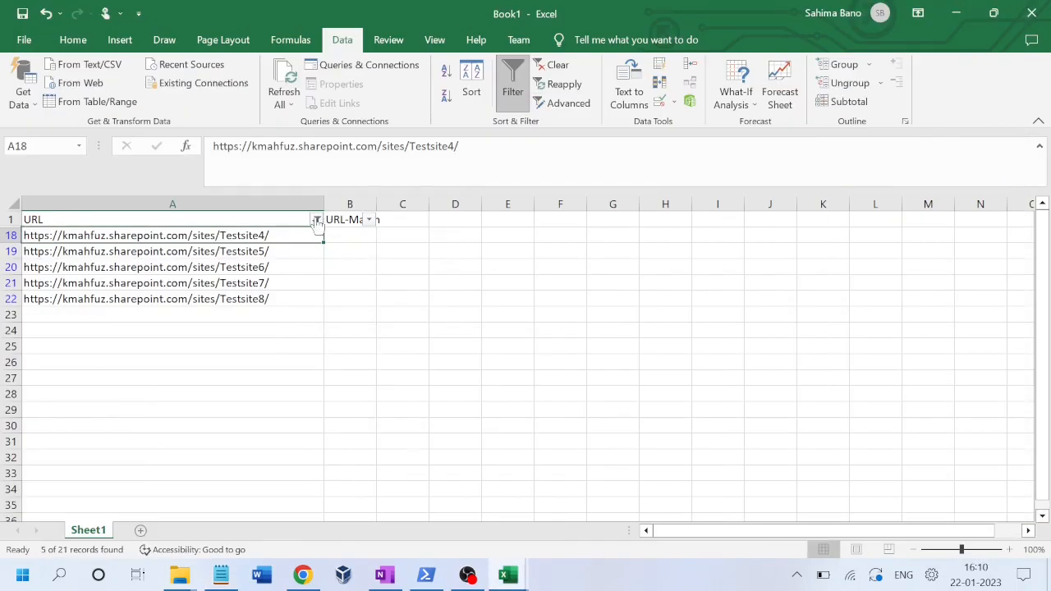
{"action": "left_click", "coordinate": [316, 220]}
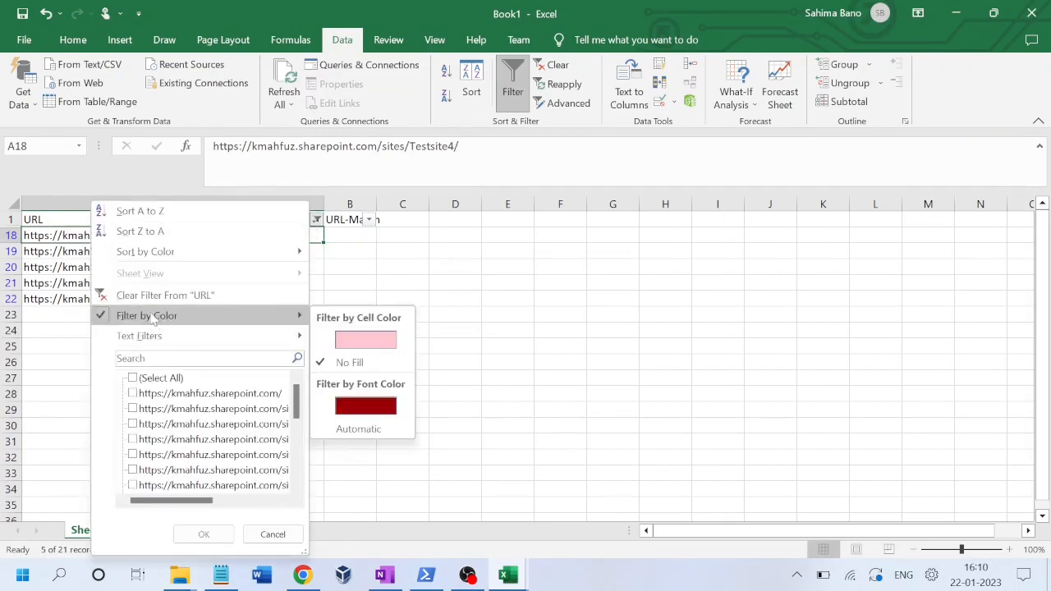
{"action": "left_click", "coordinate": [103, 294]}
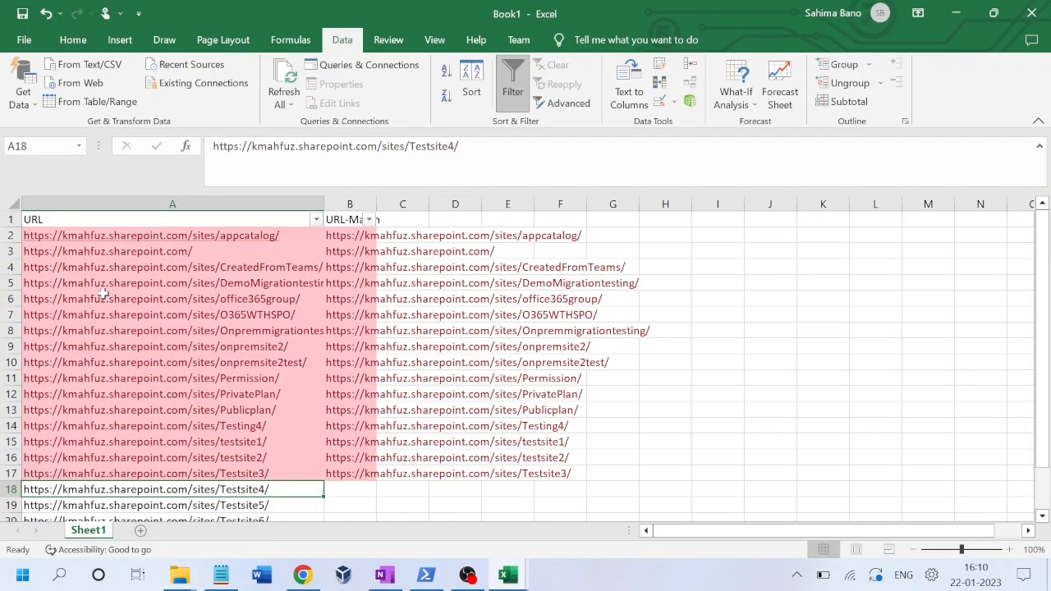
Switch to the Notepad notes and highlight the line describing the basic option under the Match heading.
{"action": "key", "text": "alt+Tab"}
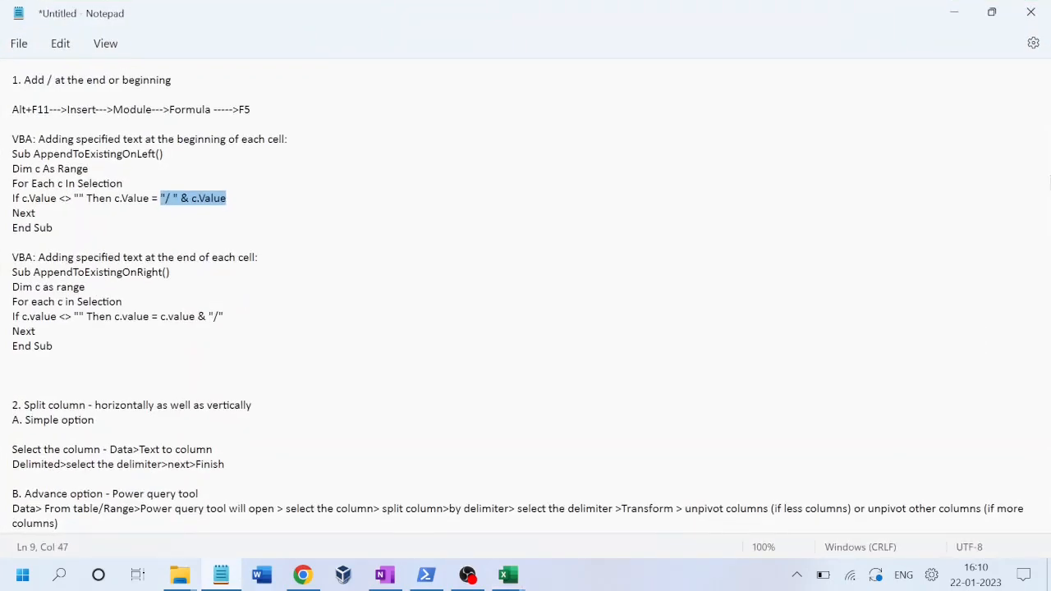
{"action": "scroll", "coordinate": [526, 295], "scroll_direction": "down", "scroll_amount": 3}
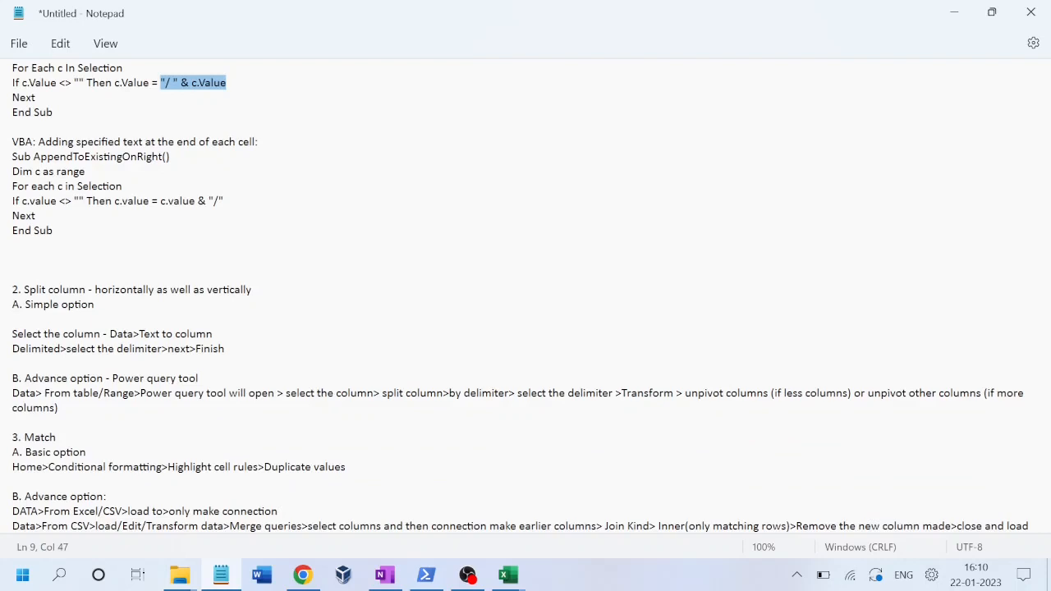
{"action": "left_click_drag", "start_coordinate": [346, 466], "coordinate": [2, 472]}
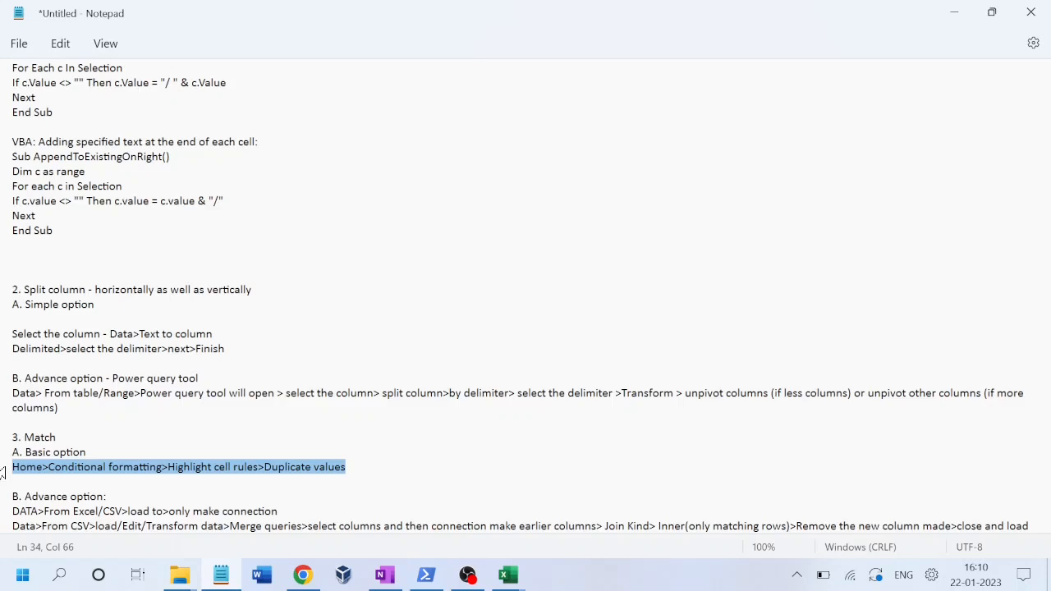
Return to Book1 in Excel and close the workbook without saving its changes.
{"action": "key", "text": "alt+Tab"}
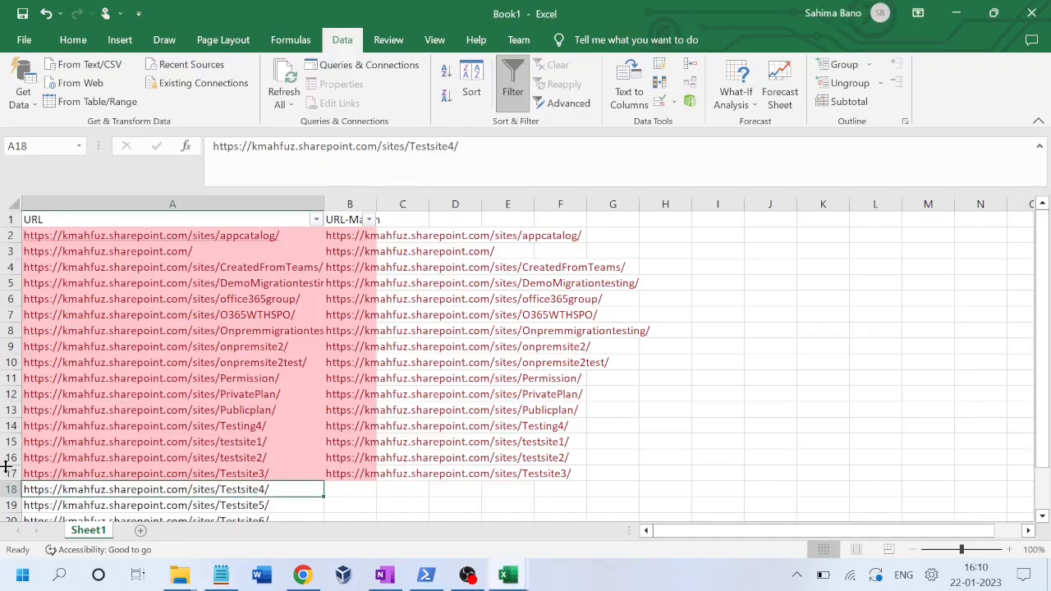
{"action": "left_click", "coordinate": [1034, 12]}
{"action": "left_click", "coordinate": [611, 386]}
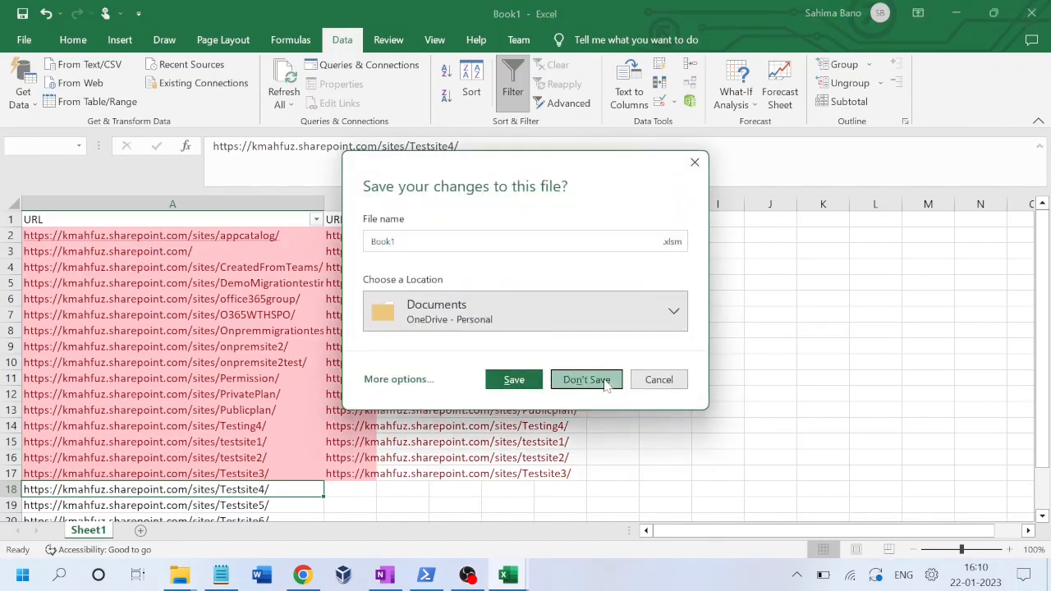
{"action": "left_click", "coordinate": [464, 380]}
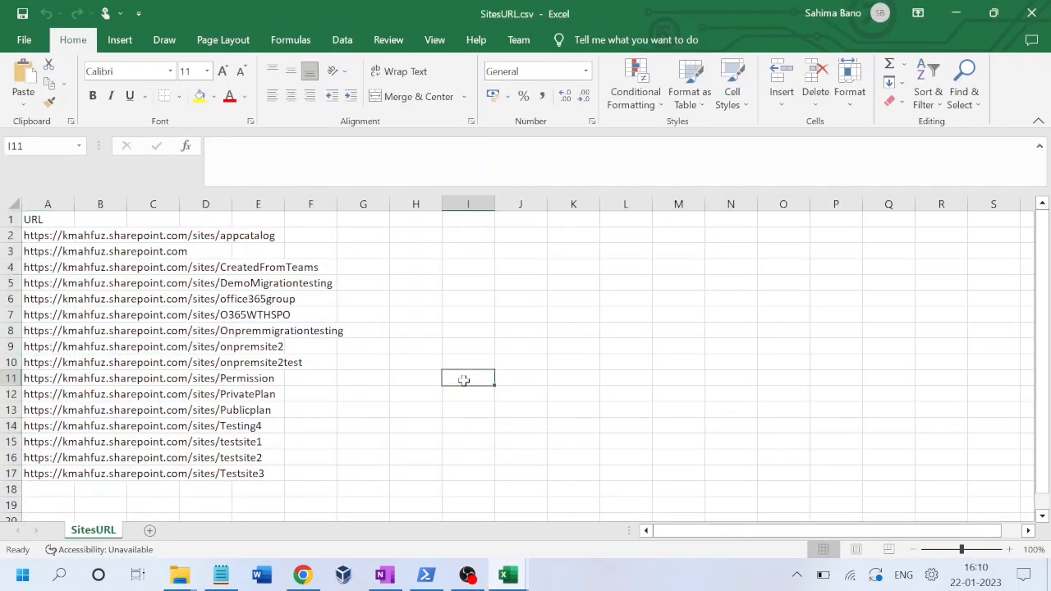
Bring up the leftover Visual Basic editor window and close it.
{"action": "left_click", "coordinate": [504, 577]}
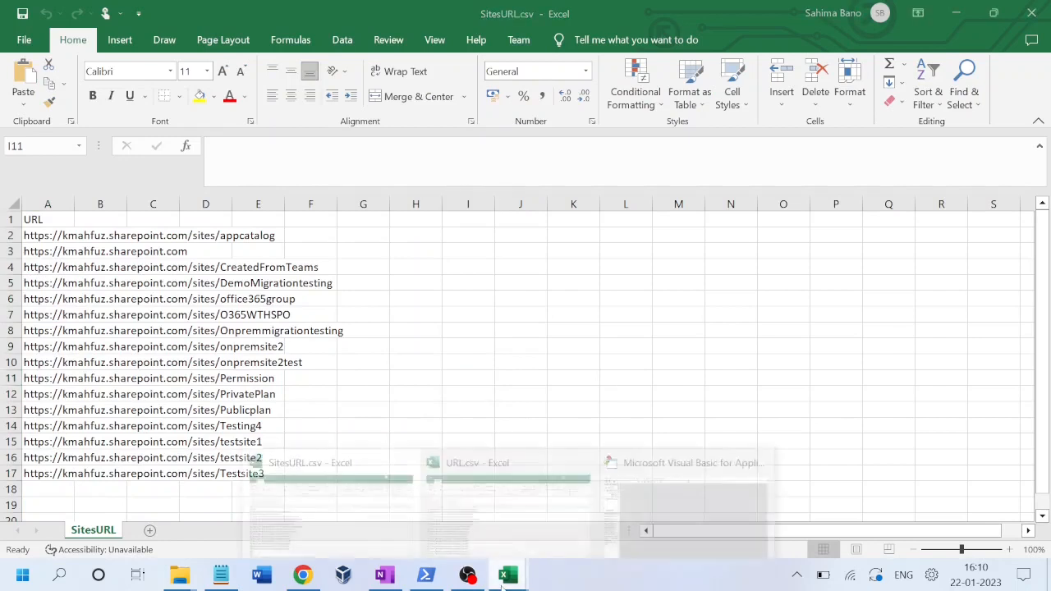
{"action": "left_click", "coordinate": [701, 487]}
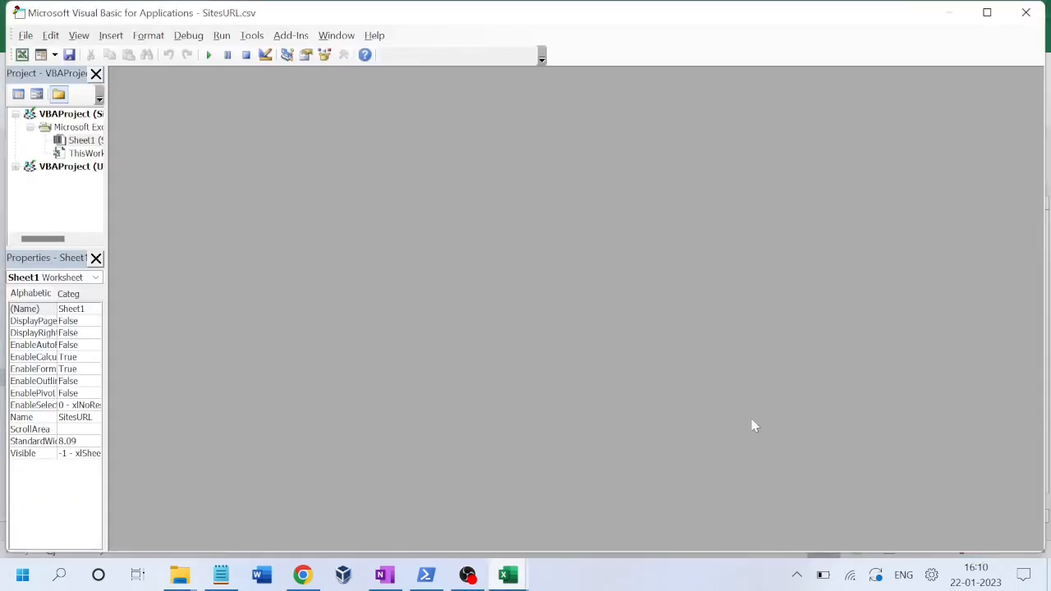
{"action": "left_click", "coordinate": [1025, 13]}
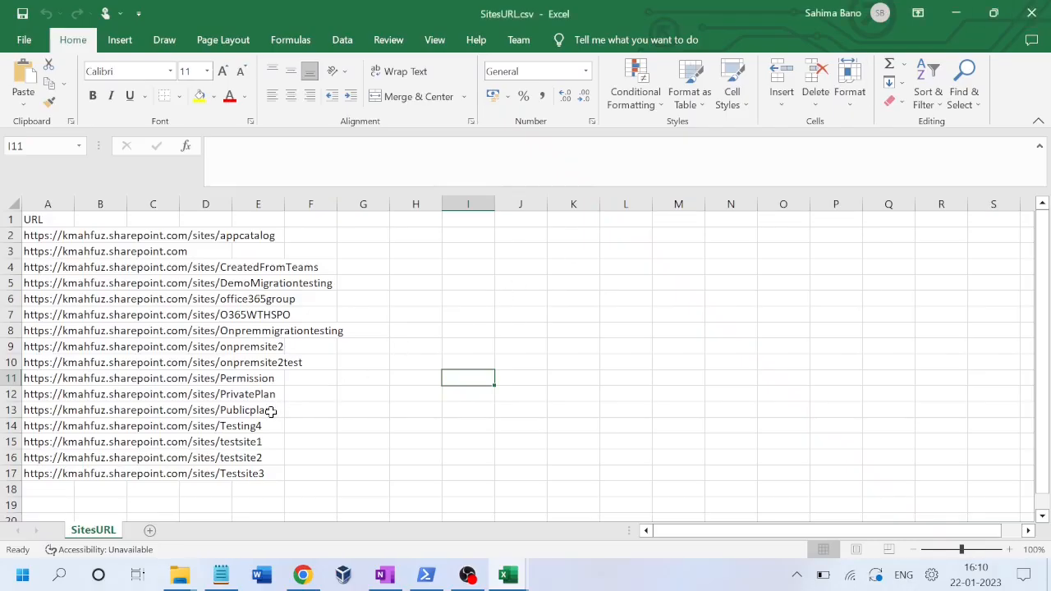
Select the whole URL list, including its header, in A1:A17 of SitesURL.csv.
{"action": "key", "text": "Left"}
{"action": "key", "text": "Left"}
{"action": "key", "text": "Left"}
{"action": "key", "text": "Left"}
{"action": "key", "text": "Left"}
{"action": "key", "text": "Left"}
{"action": "key", "text": "Left"}
{"action": "key", "text": "Left"}
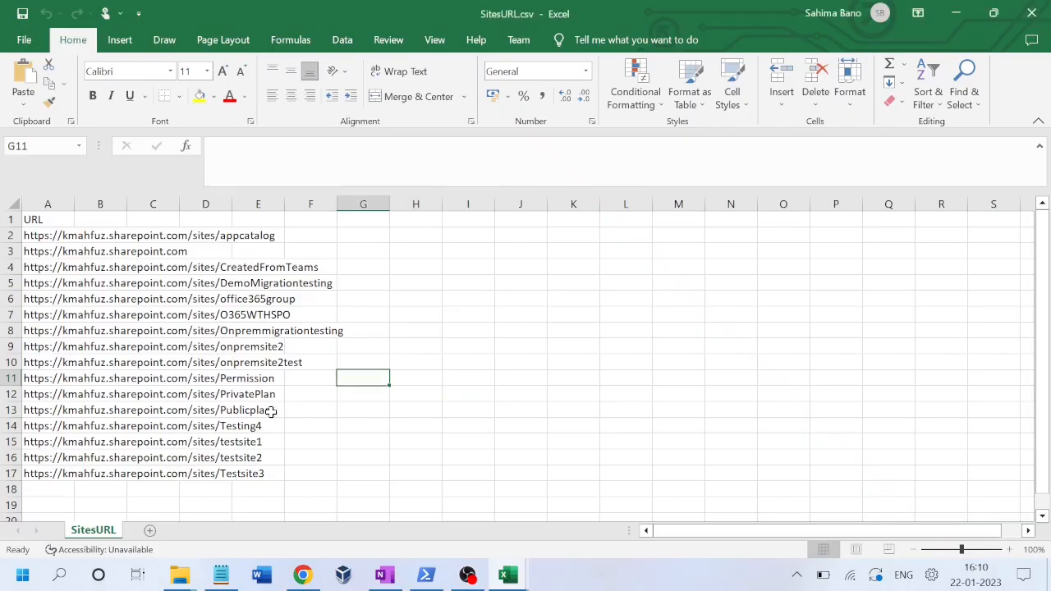
{"action": "key", "text": "Up"}
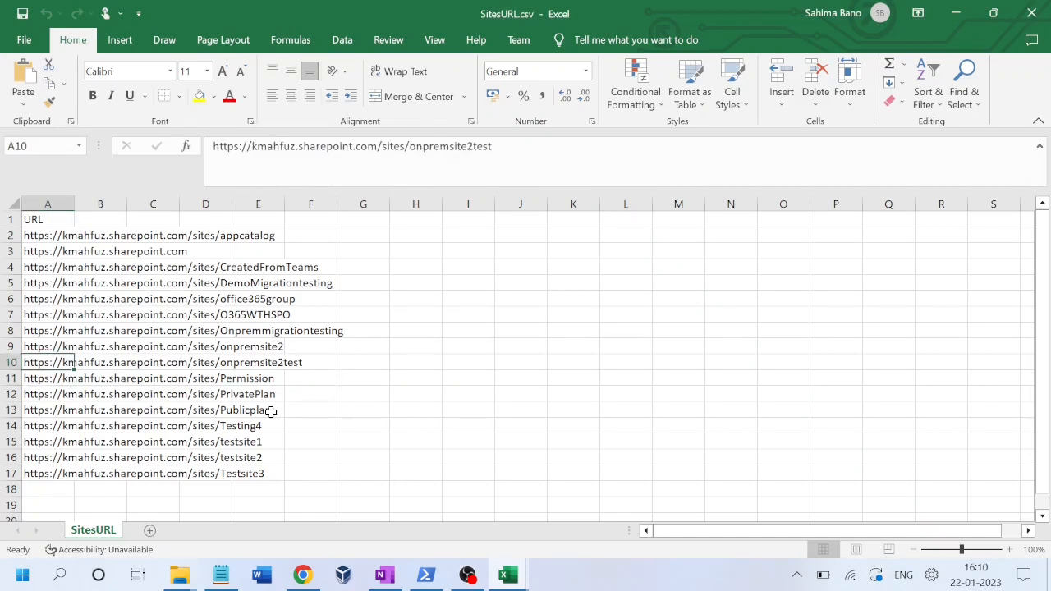
{"action": "key", "text": "Up"}
{"action": "key", "text": "Up"}
{"action": "key", "text": "Up"}
{"action": "key", "text": "Up"}
{"action": "key", "text": "Up"}
{"action": "key", "text": "Up"}
{"action": "key", "text": "Up"}
{"action": "key", "text": "Up"}
{"action": "key", "text": "Up"}
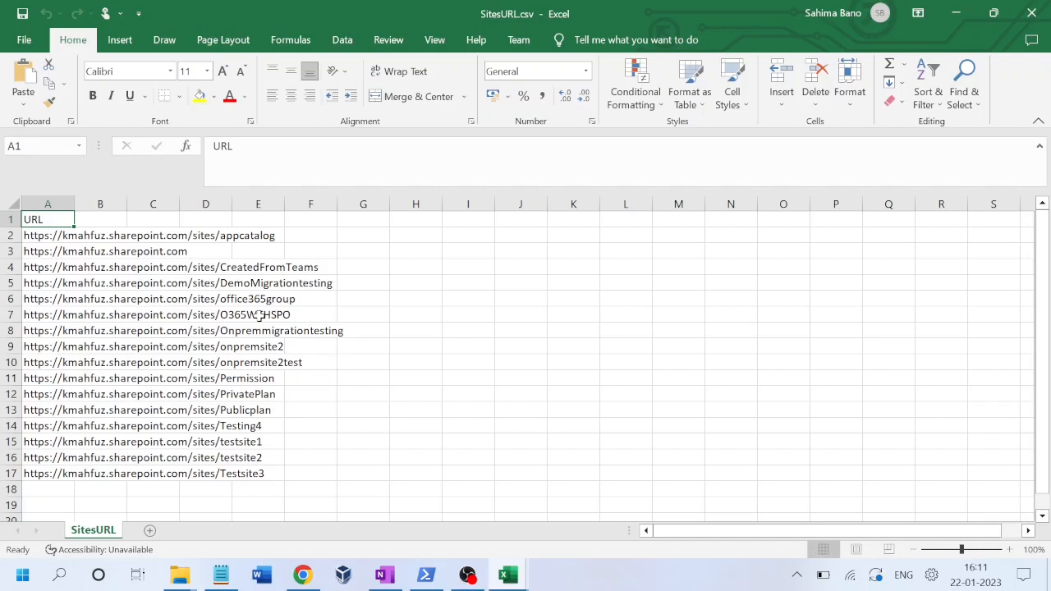
{"action": "key", "text": "ctrl+shift+Down"}
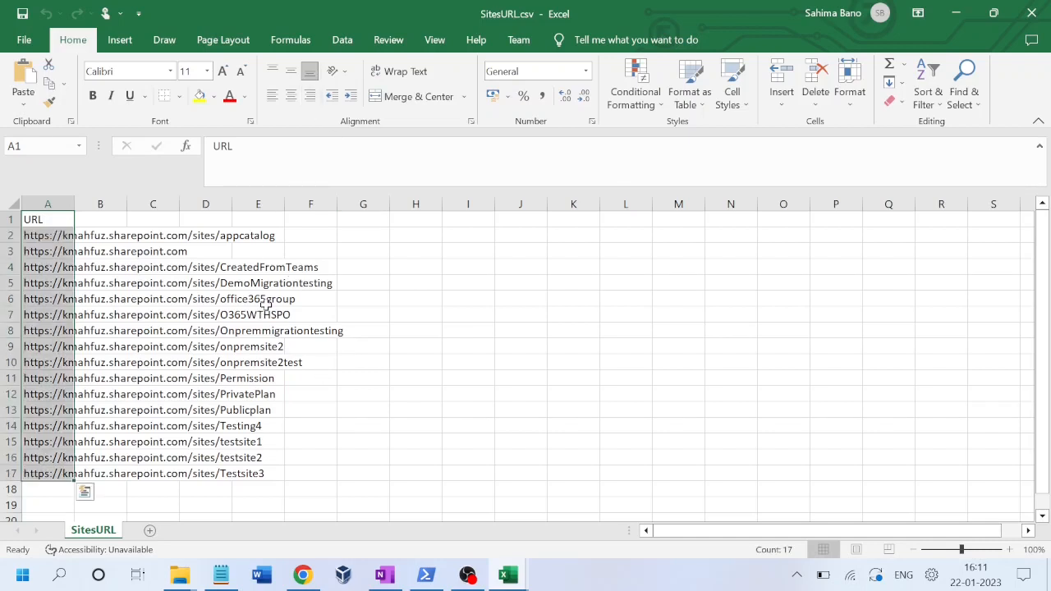
Open the Visual Basic editor for SitesURL.csv and insert a new code module.
{"action": "key", "text": "alt+F11"}
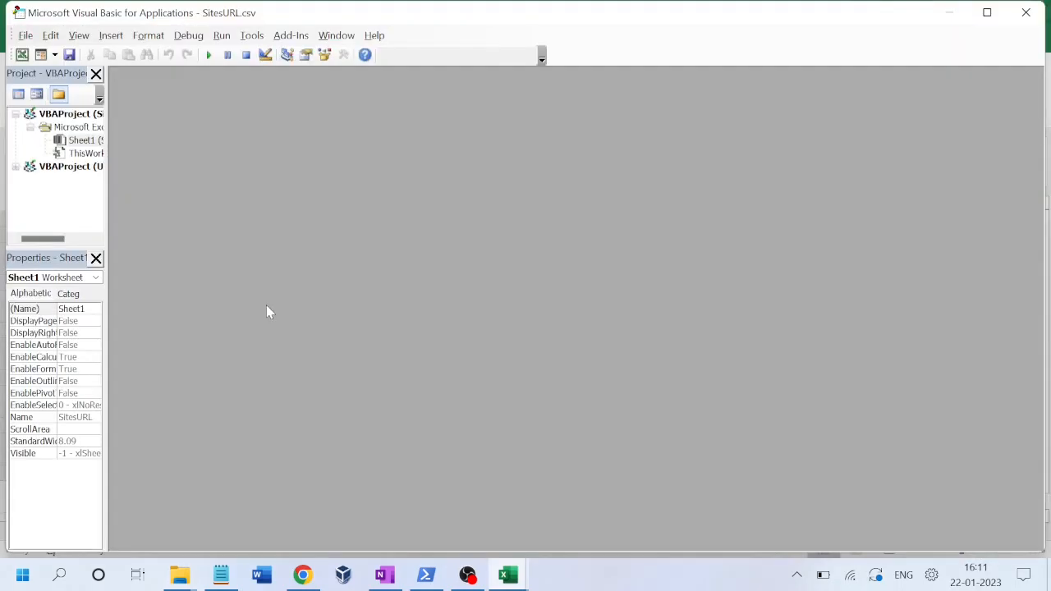
{"action": "left_click", "coordinate": [116, 42]}
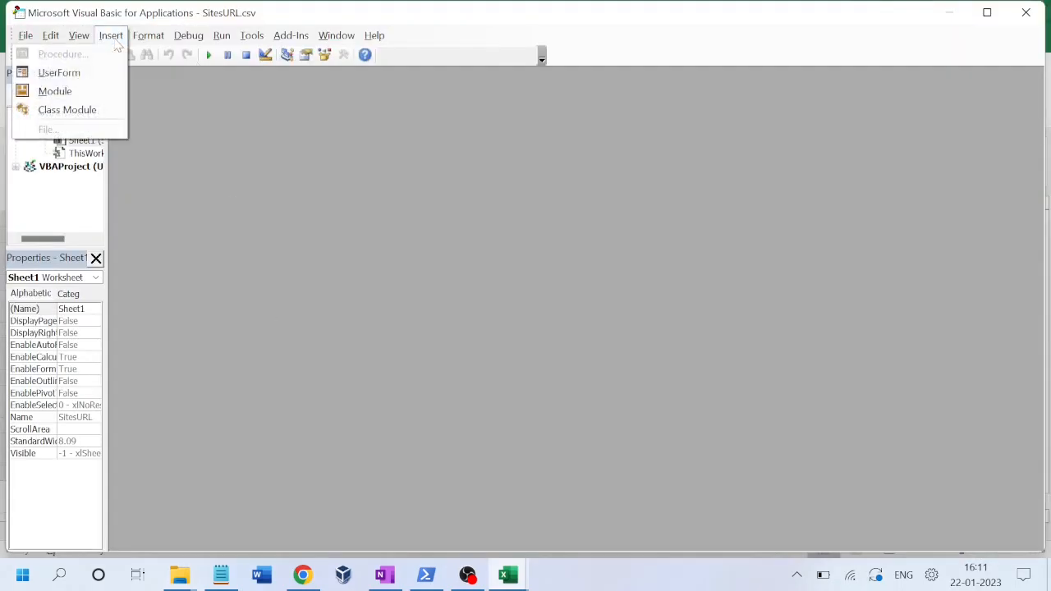
{"action": "left_click", "coordinate": [66, 93]}
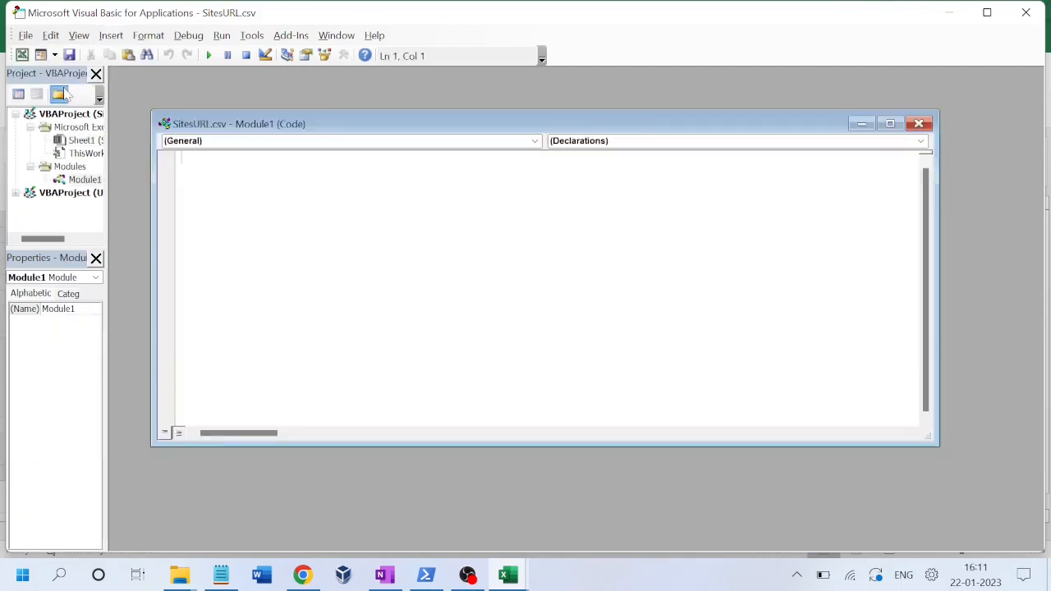
Copy the AppendToExistingOnRight macro from the Notepad notes into the new module and run it on the selected URLs.
{"action": "left_click", "coordinate": [221, 576]}
{"action": "left_click", "coordinate": [220, 334]}
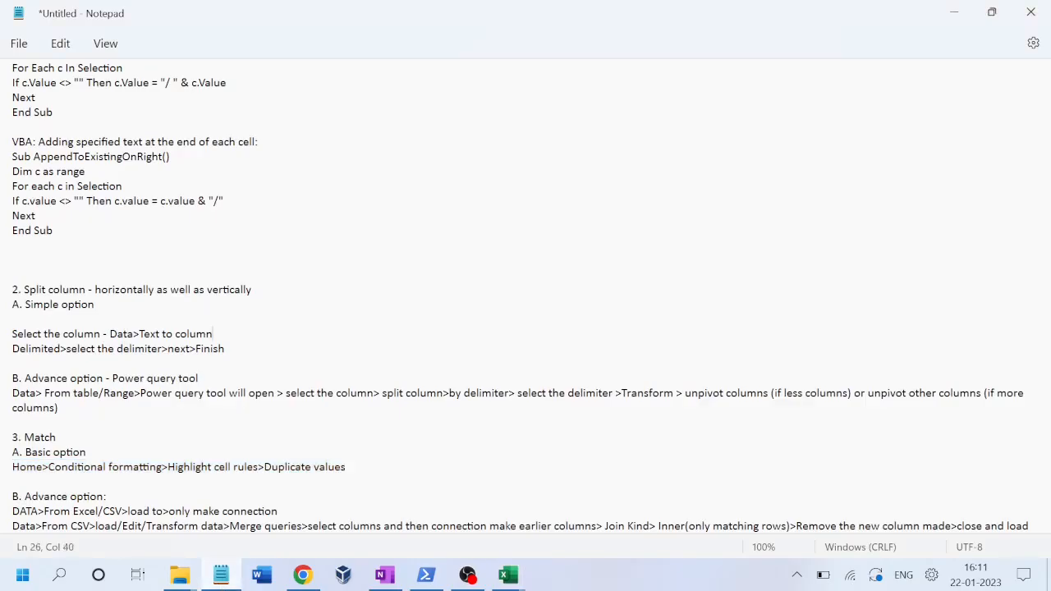
{"action": "left_click_drag", "start_coordinate": [54, 231], "coordinate": [3, 162]}
{"action": "key", "text": "ctrl+c"}
{"action": "key", "text": "alt+Tab"}
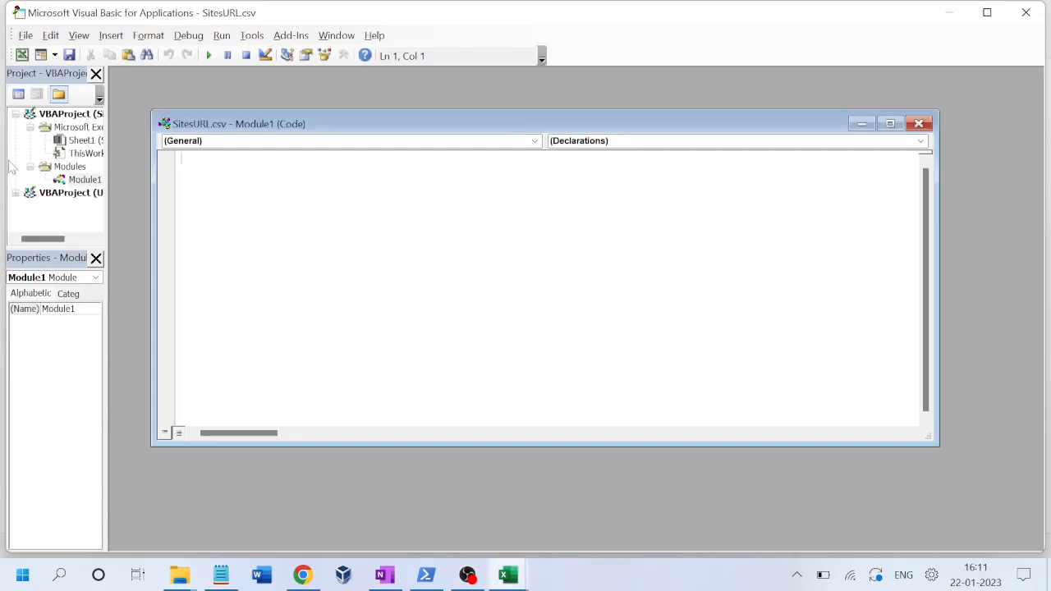
{"action": "key", "text": "ctrl+v"}
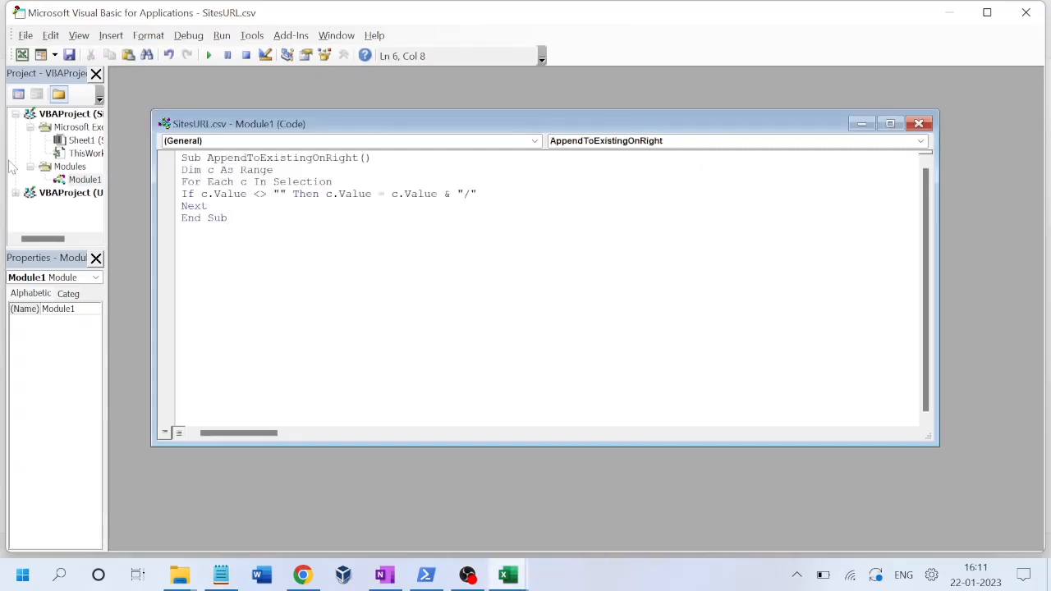
{"action": "left_click", "coordinate": [209, 56]}
Switch to URL.csv, check its URL list from the first row, and clear the column selection.
{"action": "left_click", "coordinate": [508, 576]}
{"action": "mouse_move", "coordinate": [508, 577]}
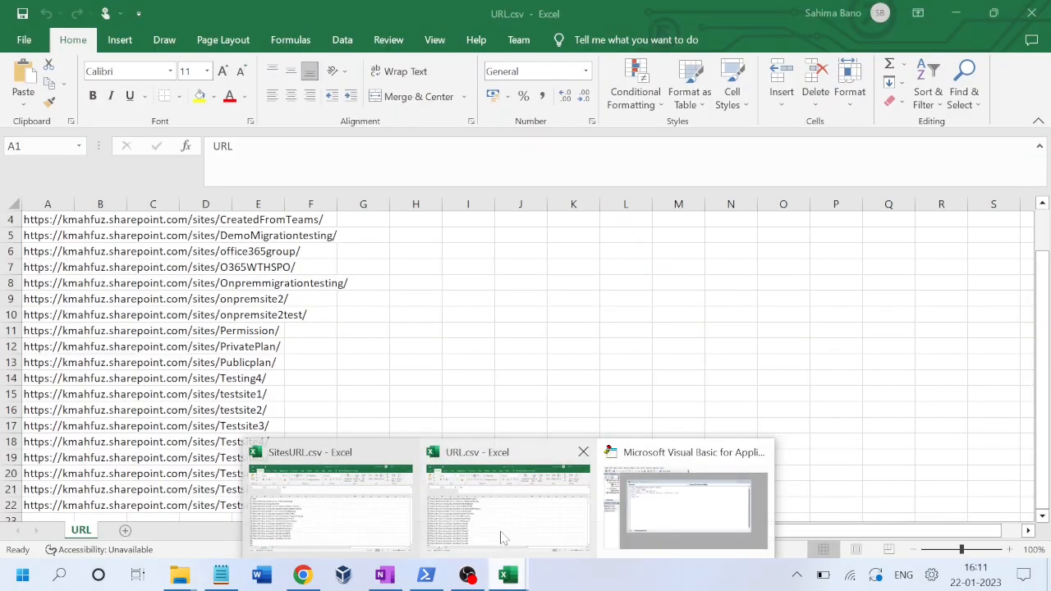
{"action": "left_click", "coordinate": [501, 509]}
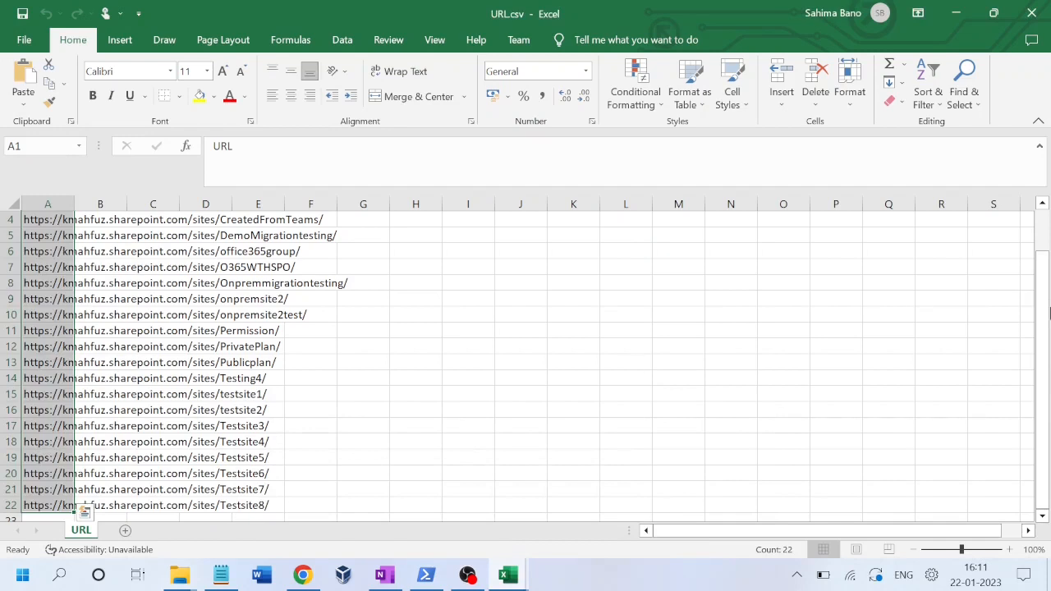
{"action": "left_click_drag", "start_coordinate": [1043, 312], "coordinate": [1042, 274]}
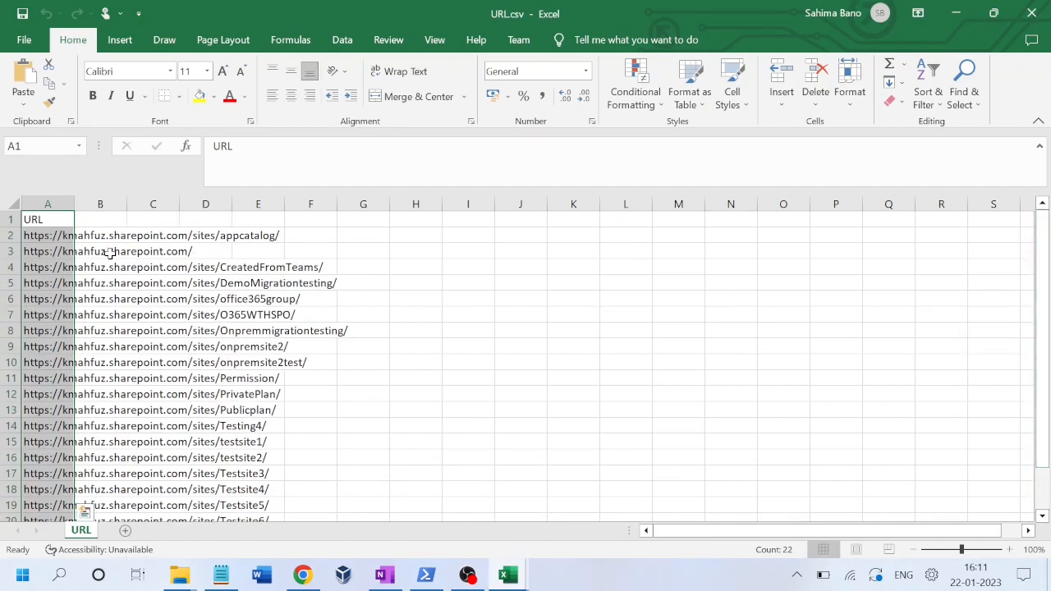
{"action": "left_click", "coordinate": [62, 222]}
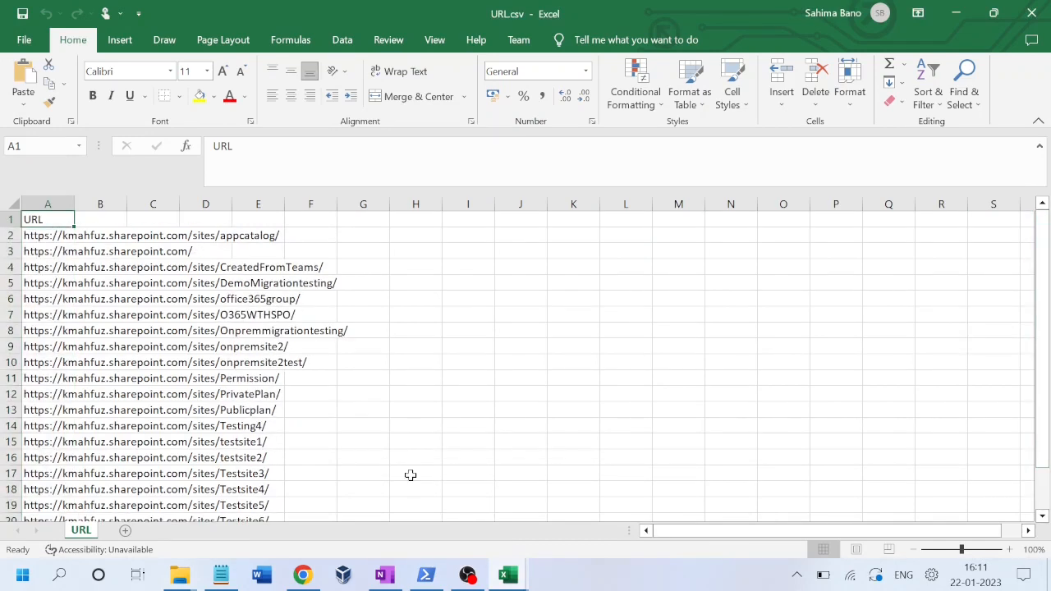
{"action": "left_click", "coordinate": [508, 575]}
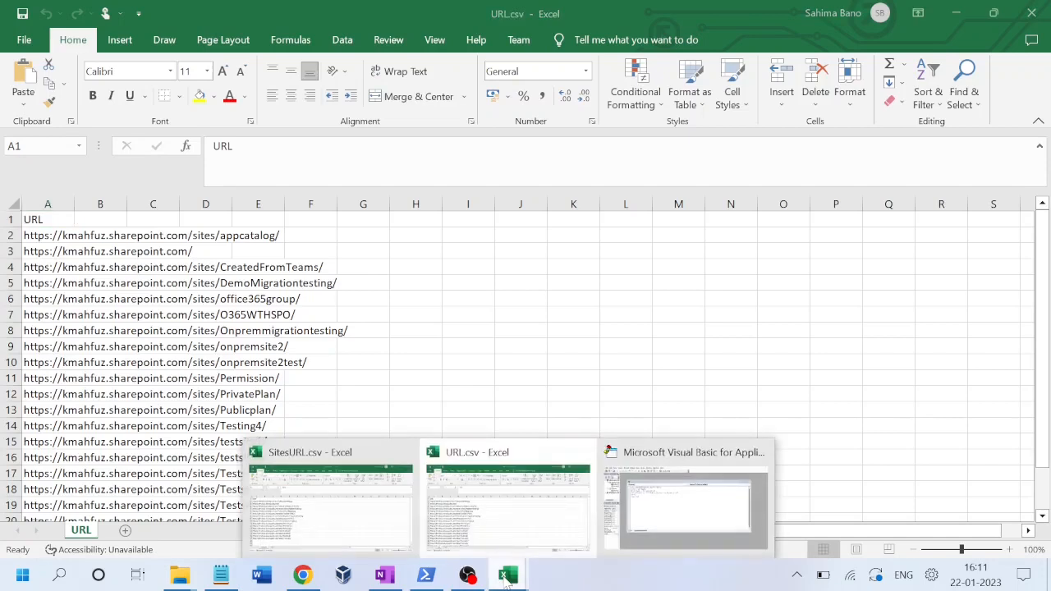
{"action": "left_click", "coordinate": [506, 504]}
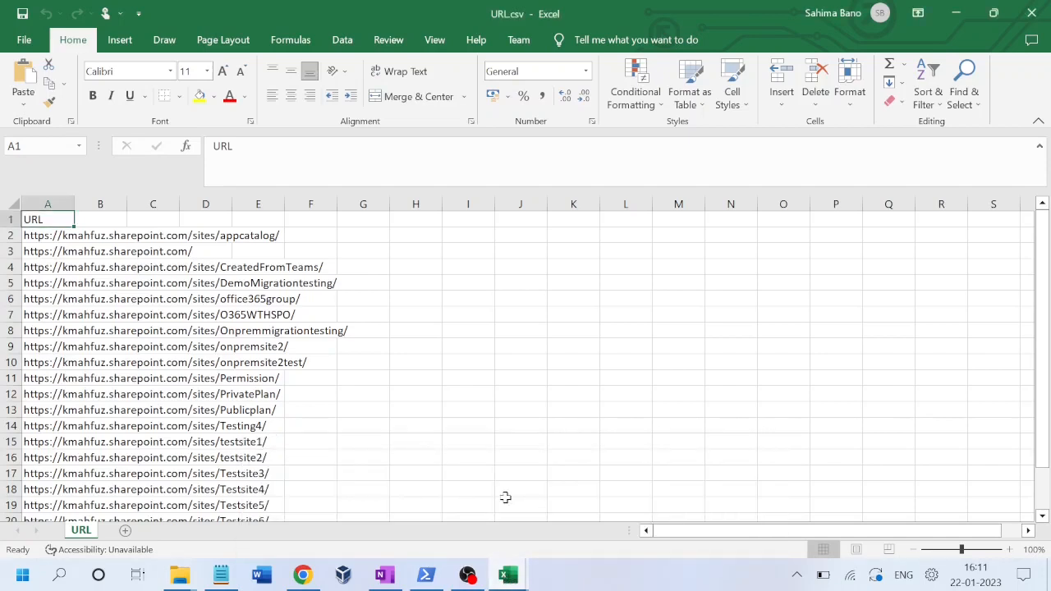
Switch to SitesURL.csv and remove the trailing slash from the header in A1 so it reads URL.
{"action": "left_click", "coordinate": [508, 574]}
{"action": "left_click", "coordinate": [346, 503]}
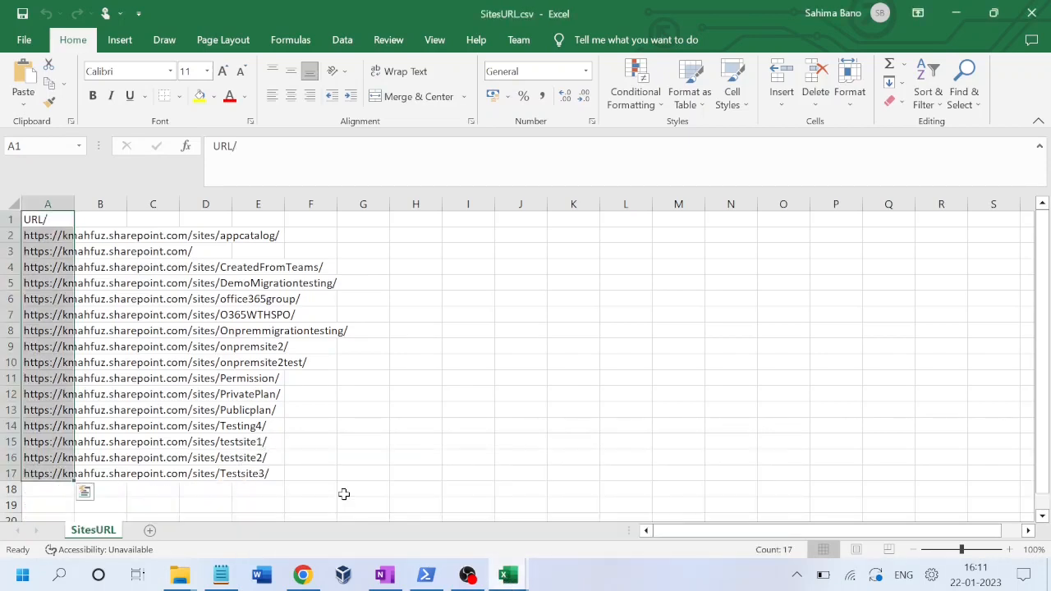
{"action": "left_click", "coordinate": [62, 220]}
{"action": "double_click", "coordinate": [62, 220]}
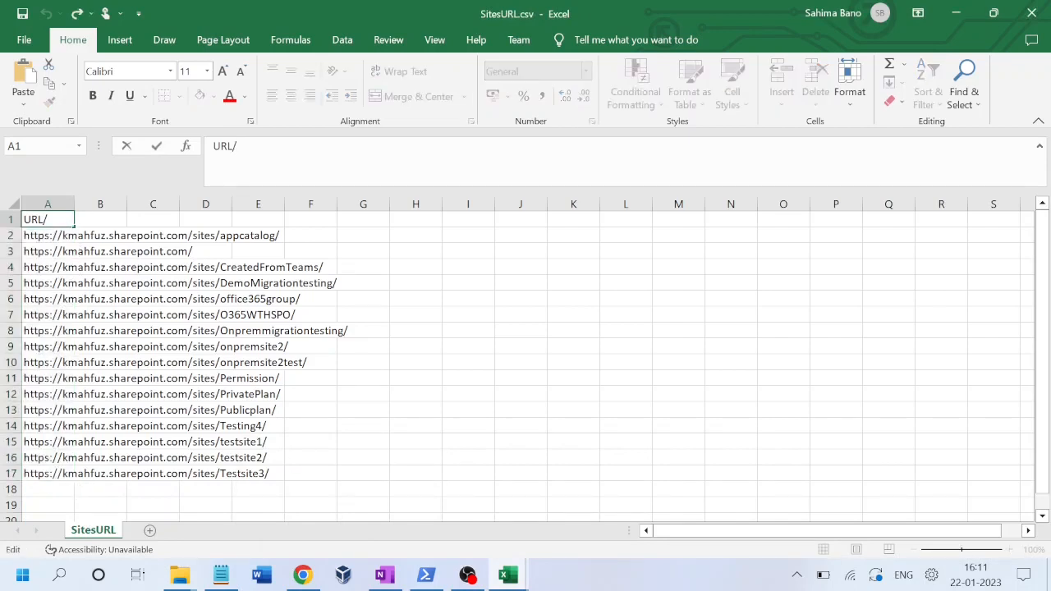
{"action": "key", "text": "BackSpace"}
{"action": "left_click", "coordinate": [280, 253]}
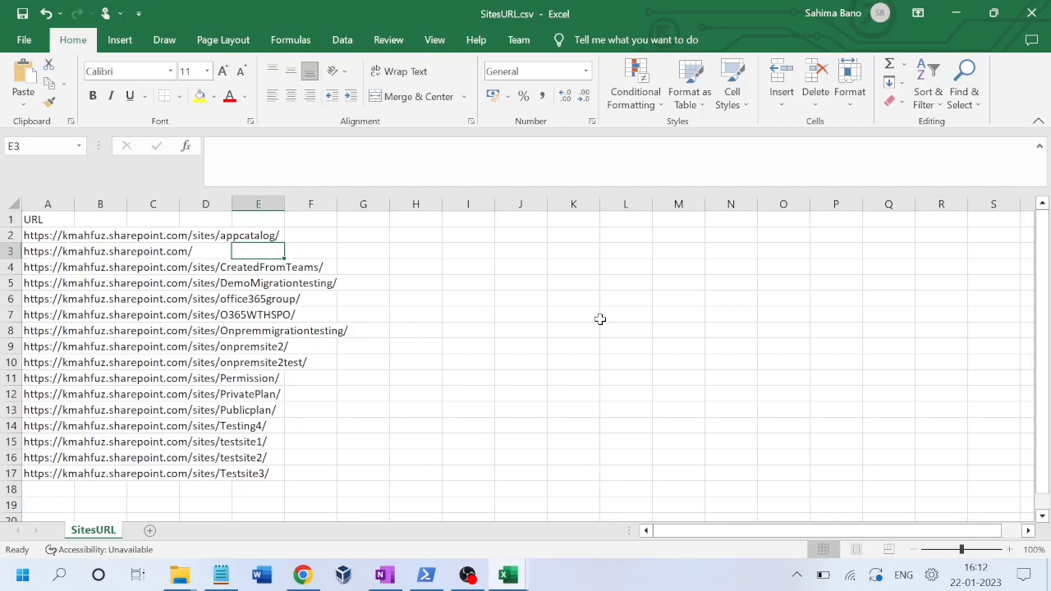
Launch Excel again with a new blank workbook.
{"action": "key", "text": "super"}
{"action": "type", "text": "ex"}
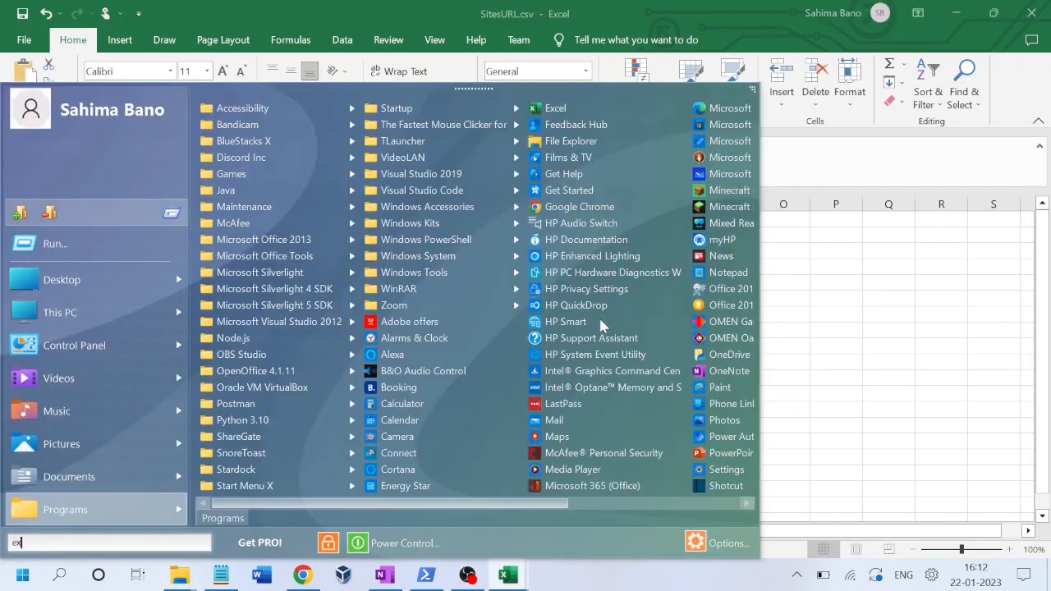
{"action": "type", "text": "cel"}
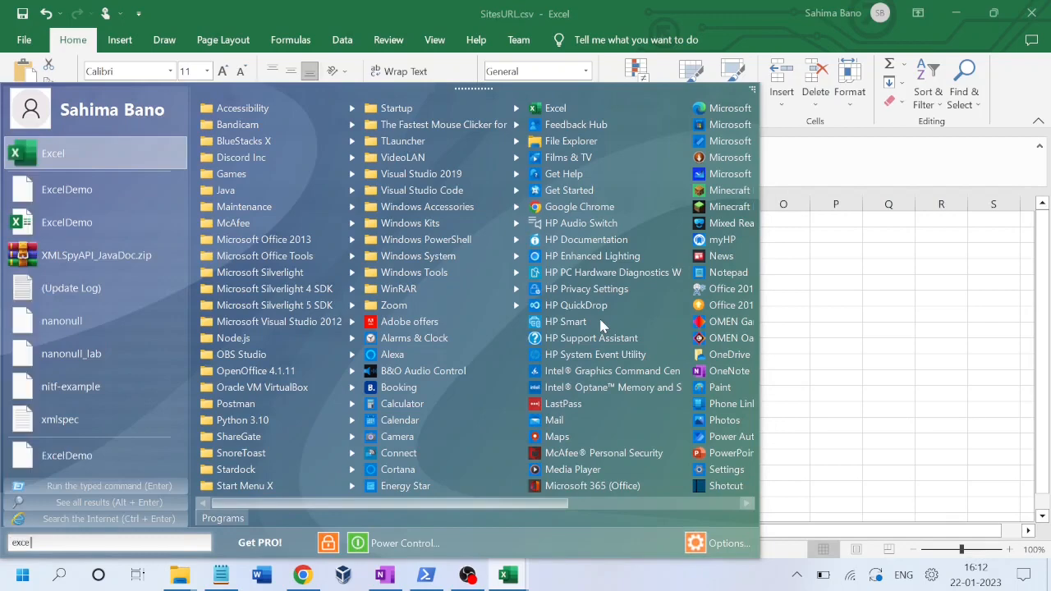
{"action": "key", "text": "Return"}
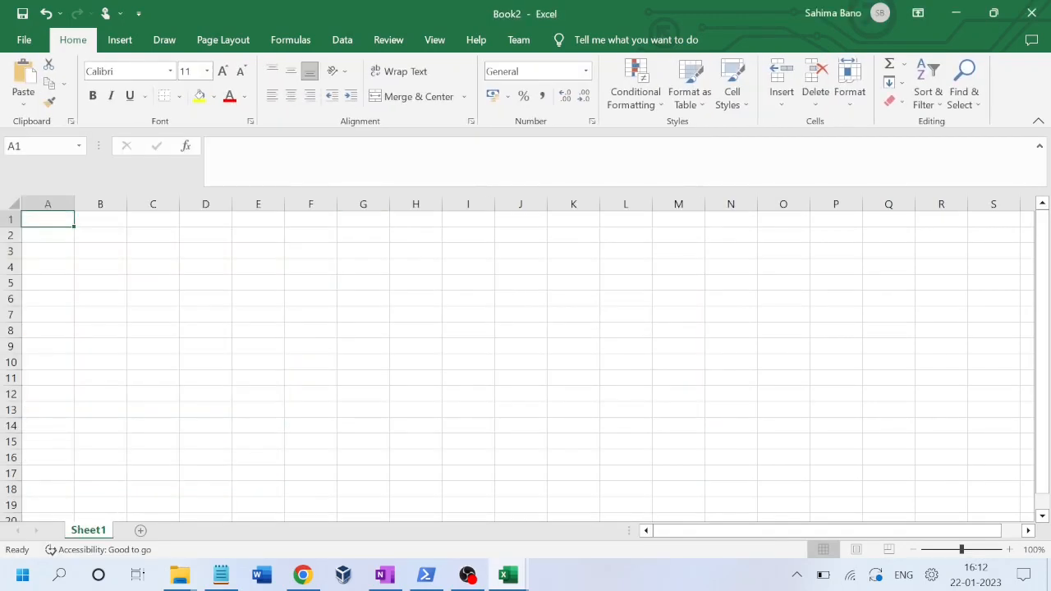
Start importing data from a Text/CSV file into the blank workbook.
{"action": "left_click", "coordinate": [342, 41]}
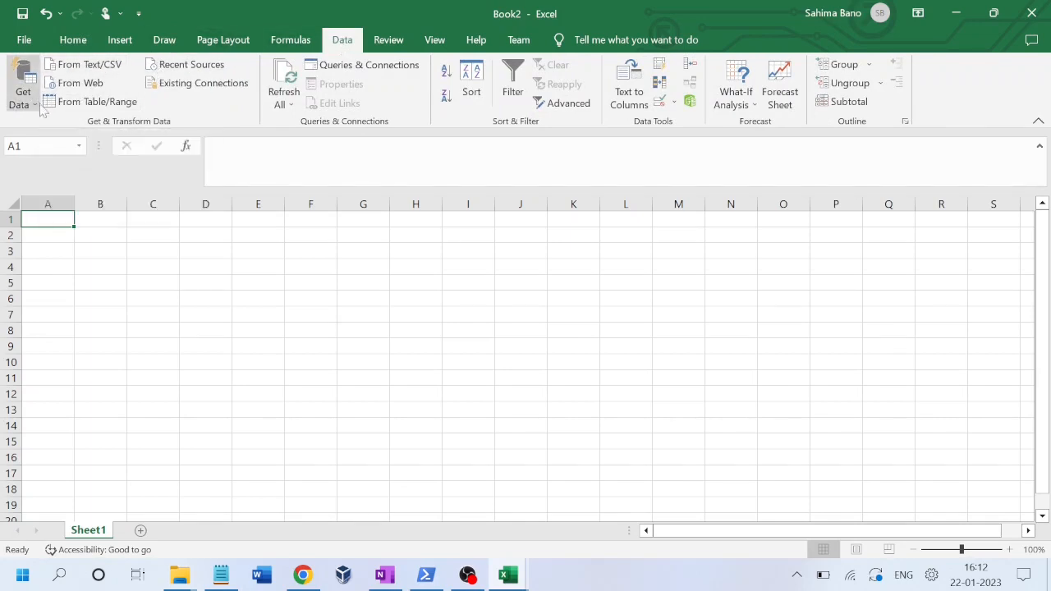
{"action": "left_click", "coordinate": [103, 100]}
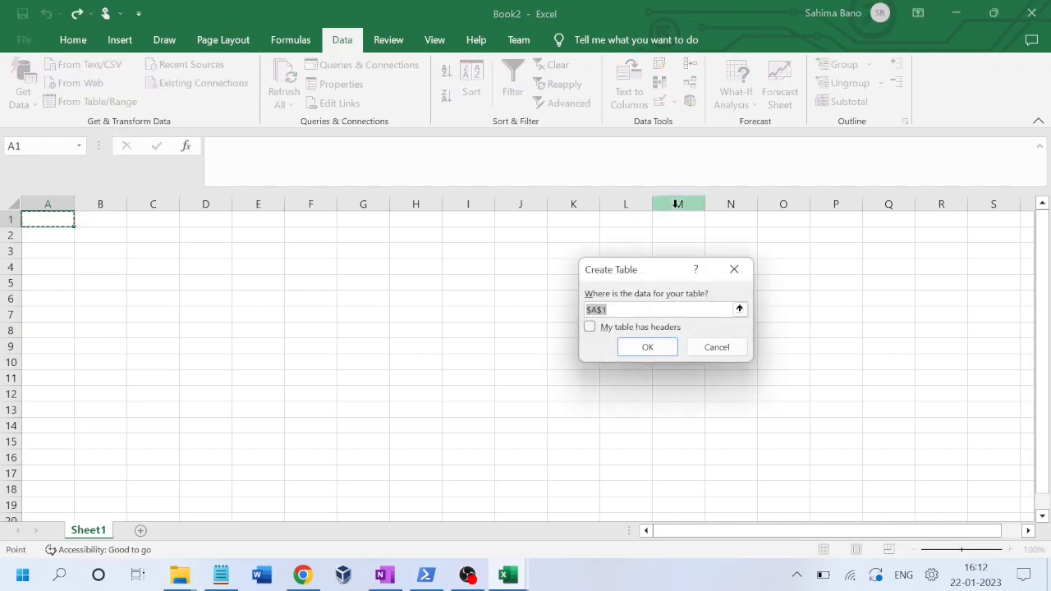
{"action": "left_click", "coordinate": [717, 345]}
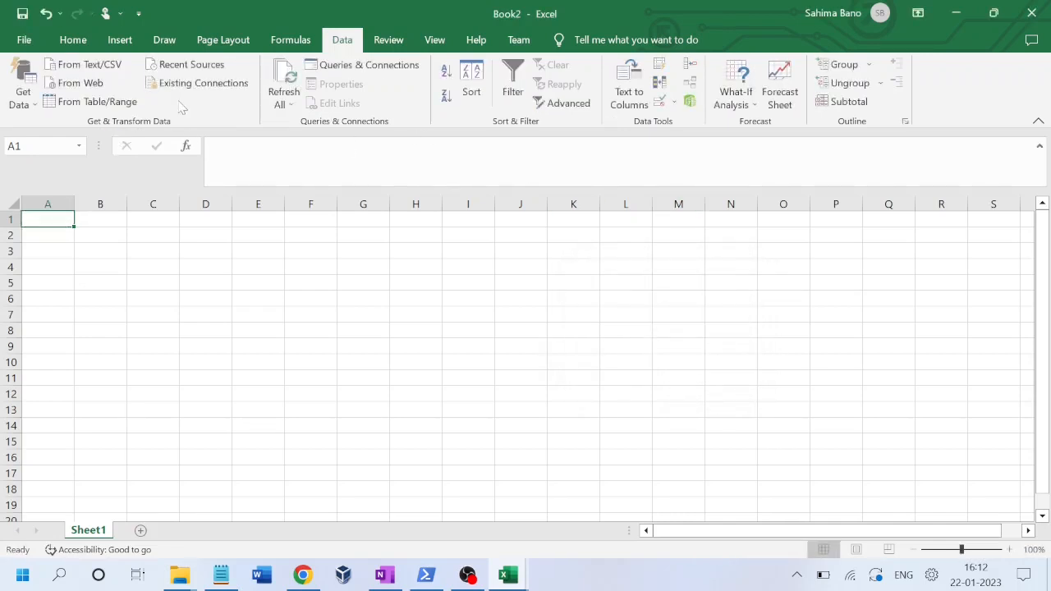
{"action": "left_click", "coordinate": [35, 109]}
{"action": "mouse_move", "coordinate": [47, 131]}
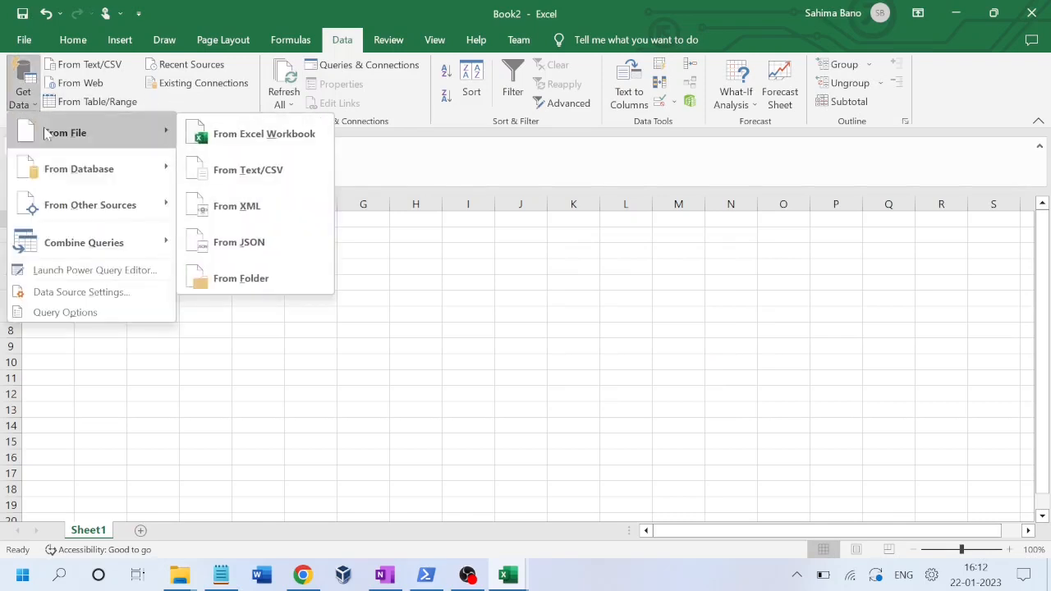
{"action": "left_click", "coordinate": [271, 170]}
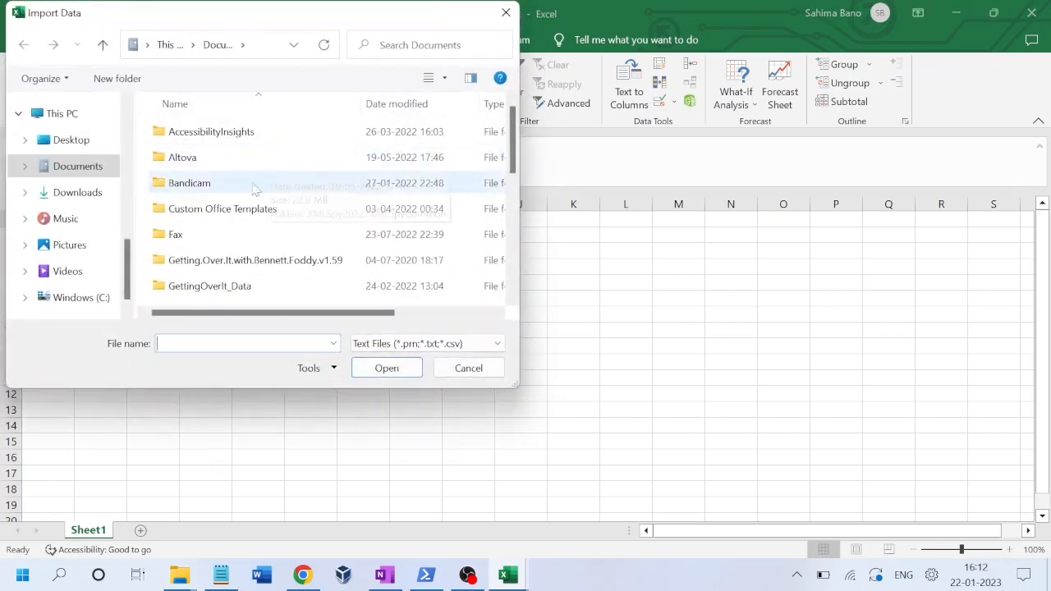
Browse on drive C to the Excel videos folder inside Testing and open SitesURL.csv for import.
{"action": "left_click", "coordinate": [73, 297]}
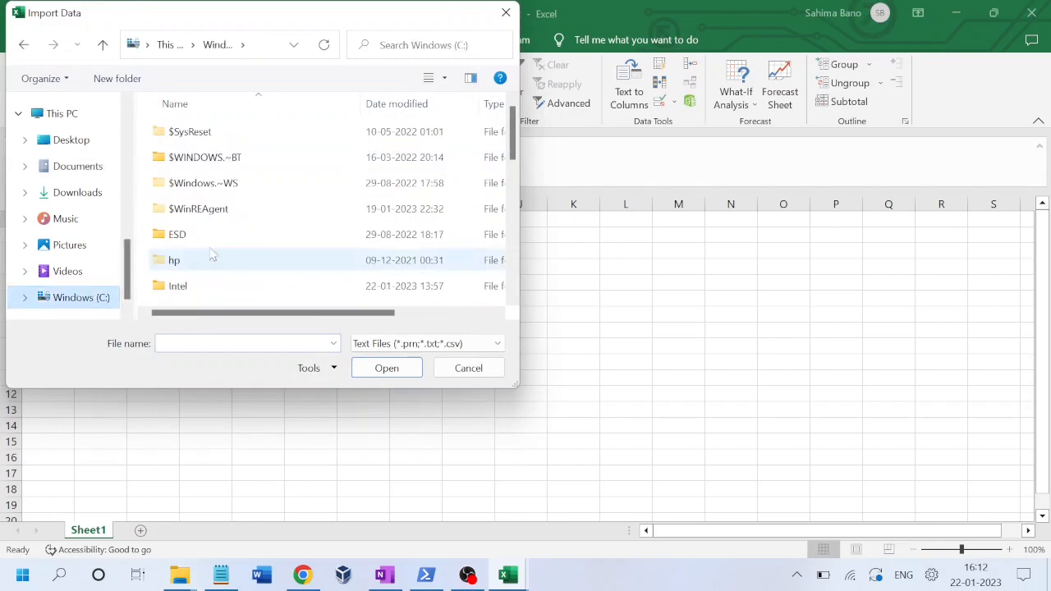
{"action": "left_click", "coordinate": [170, 264]}
{"action": "key", "text": "k"}
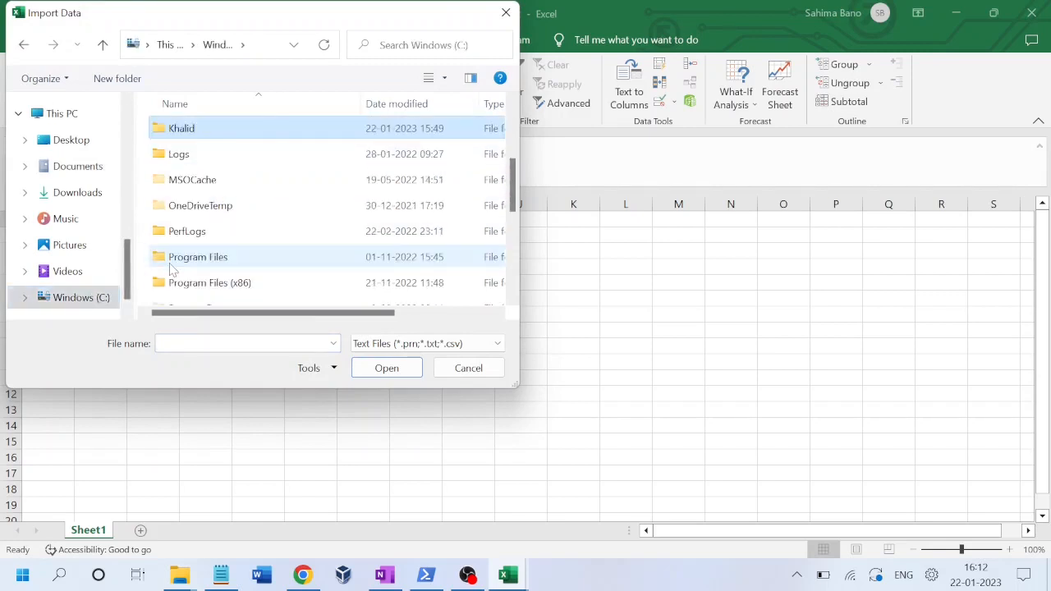
{"action": "key", "text": "Return"}
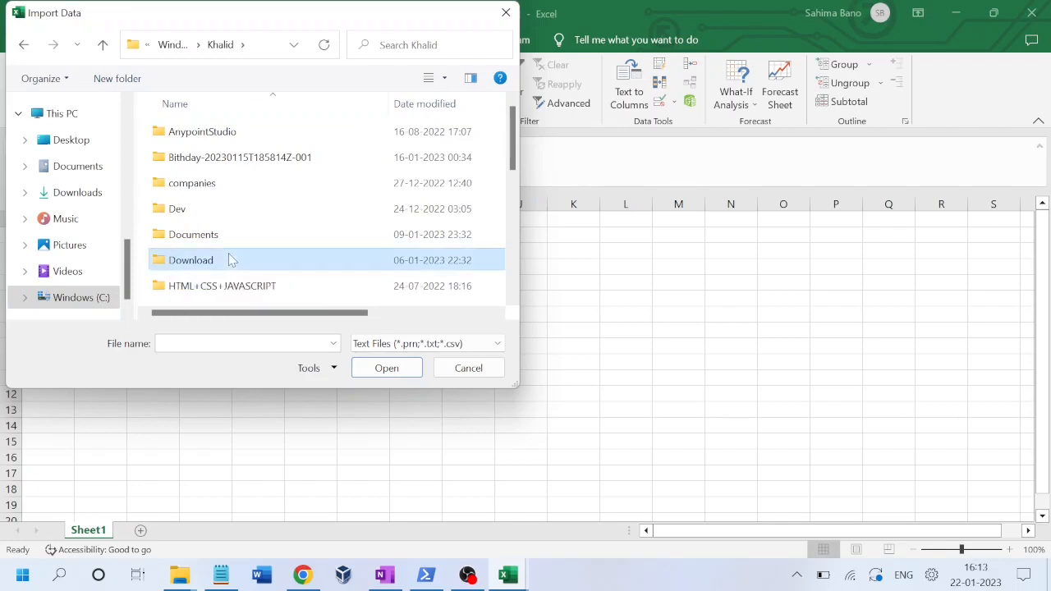
{"action": "key", "text": "t"}
{"action": "key", "text": "Down"}
{"action": "key", "text": "Return"}
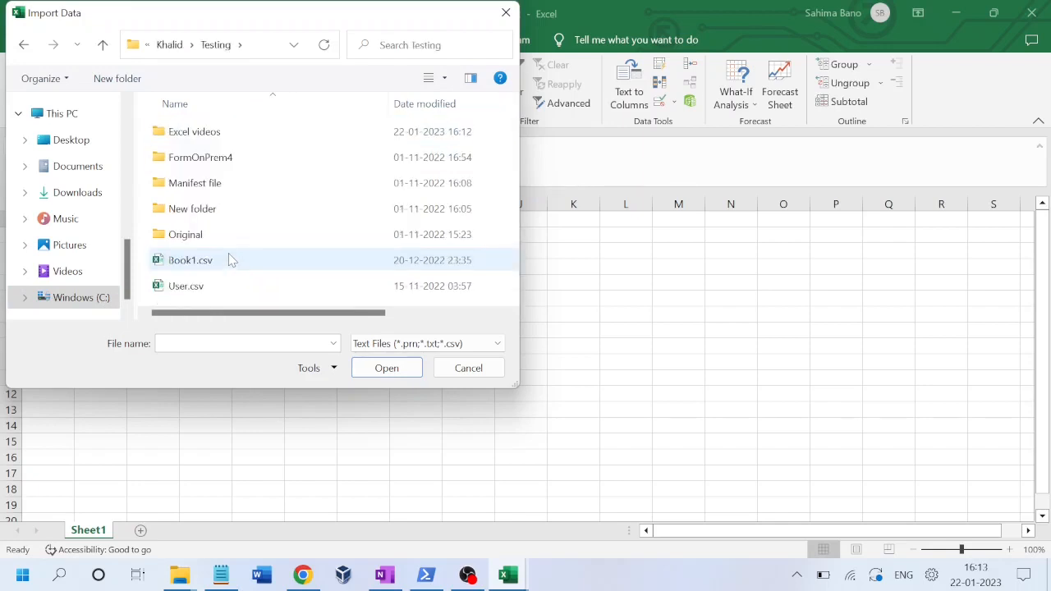
{"action": "key", "text": "Down"}
{"action": "key", "text": "Up"}
{"action": "key", "text": "Return"}
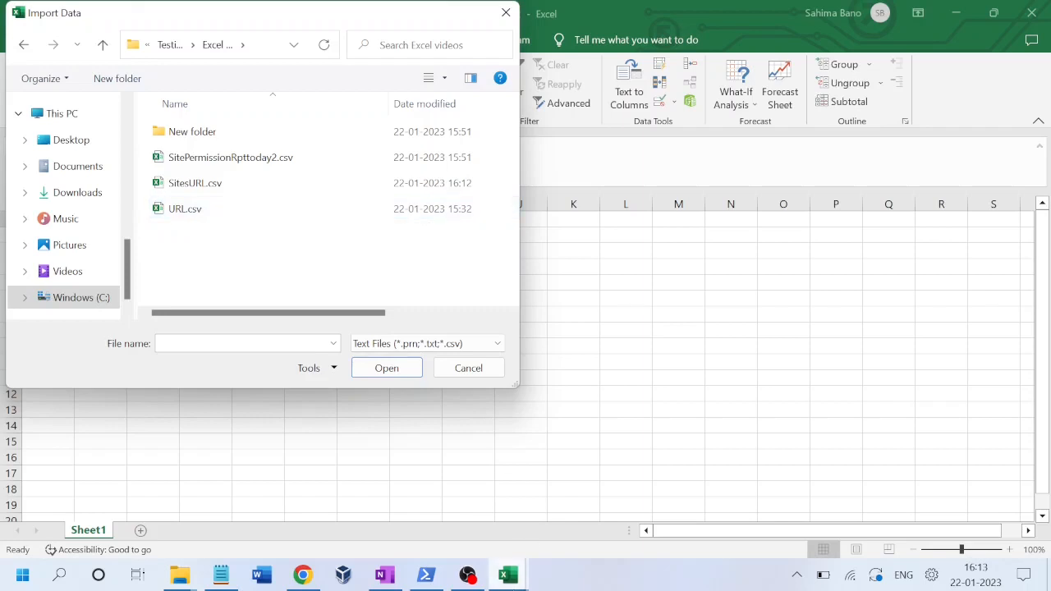
{"action": "left_click", "coordinate": [509, 575]}
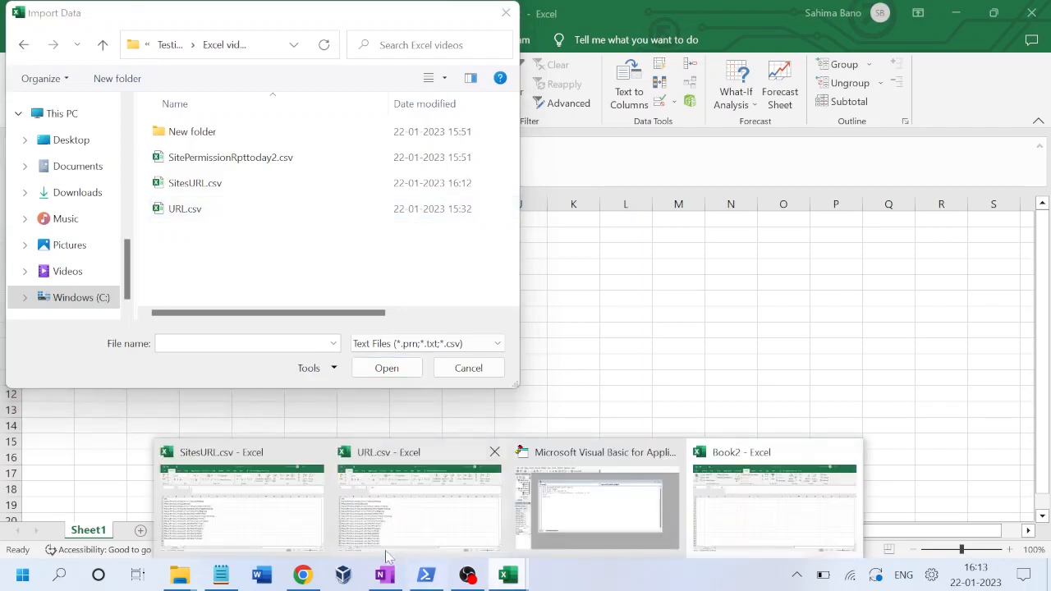
{"action": "double_click", "coordinate": [207, 189]}
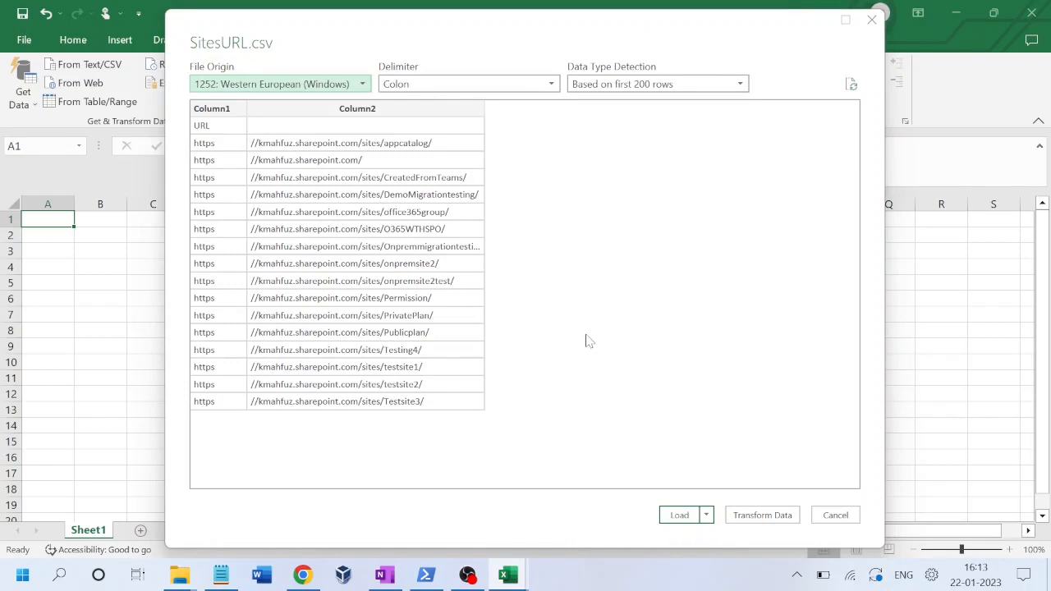
Switch to the Notepad notes, review the advanced match instructions, highlight the connection-only line, and return to the Excel import preview.
{"action": "left_click", "coordinate": [221, 575]}
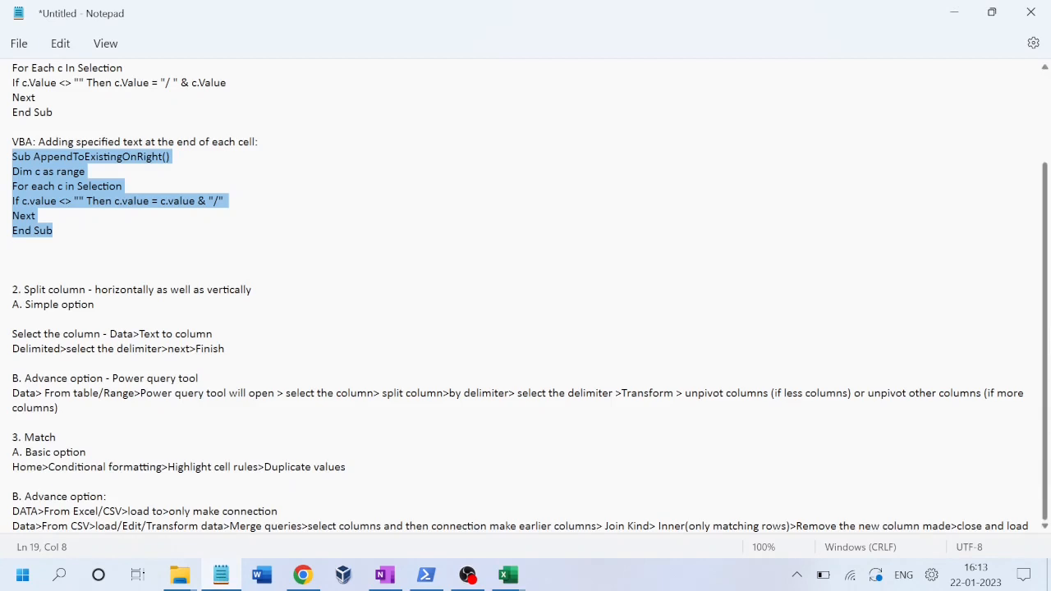
{"action": "left_click", "coordinate": [460, 467]}
{"action": "key", "text": "Down"}
{"action": "key", "text": "Down"}
{"action": "key", "text": "Down"}
{"action": "key", "text": "Down"}
{"action": "key", "text": "End"}
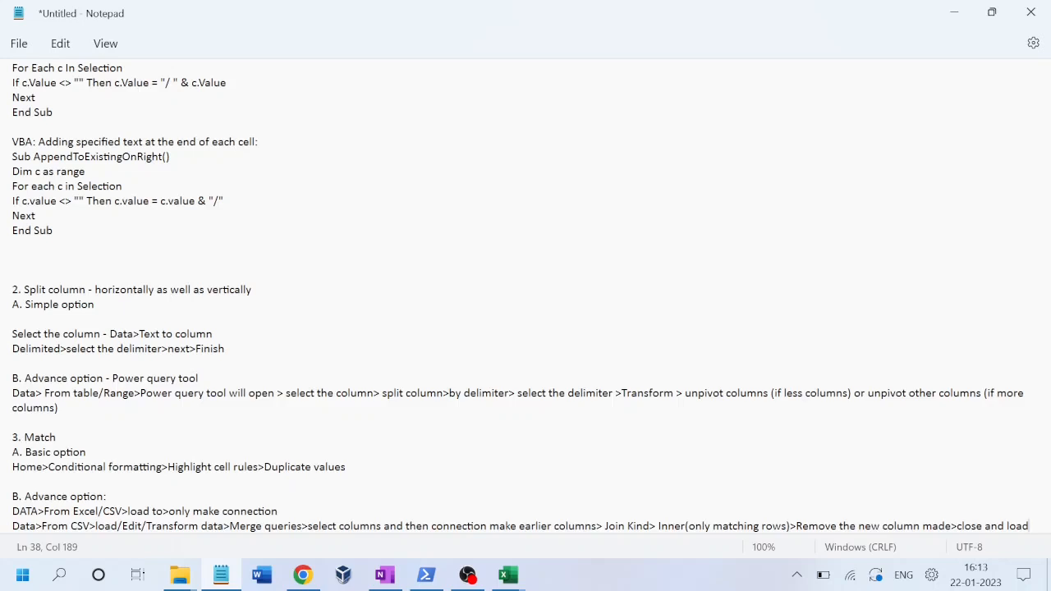
{"action": "left_click_drag", "start_coordinate": [278, 511], "coordinate": [7, 516]}
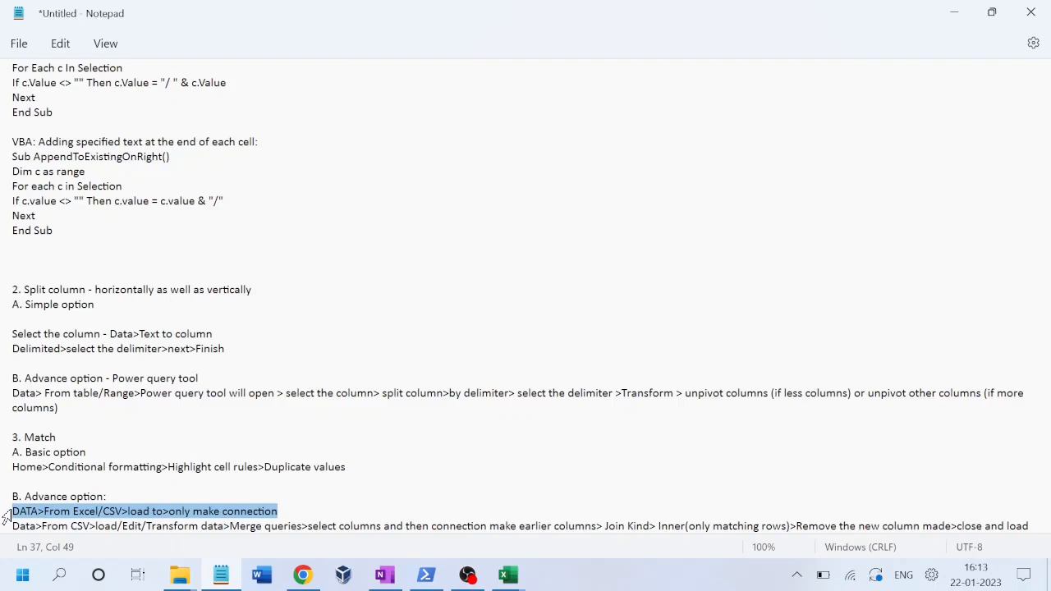
{"action": "key", "text": "alt+Tab"}
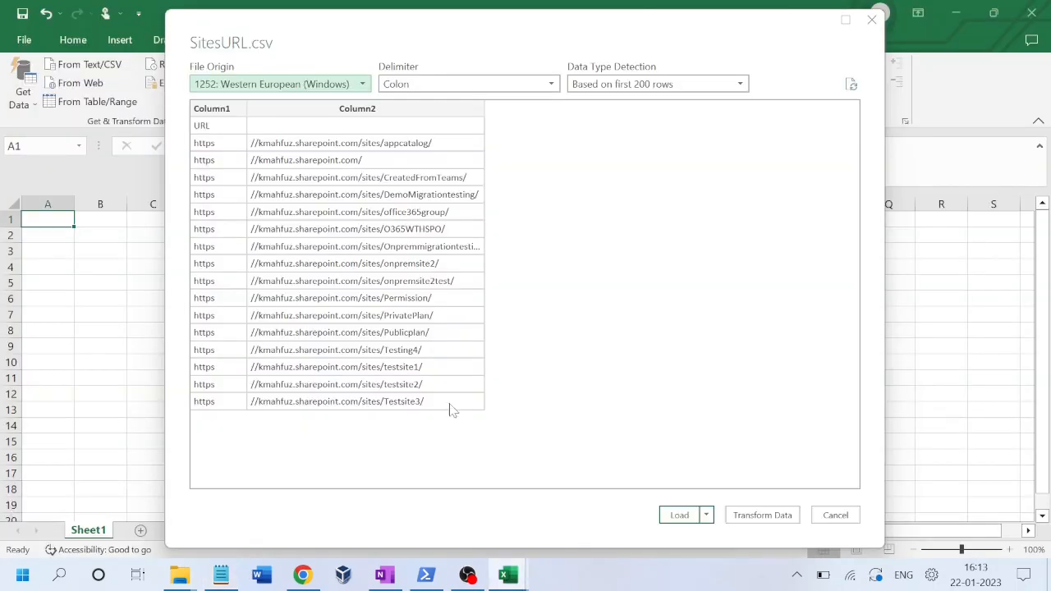
Set the SitesURL.csv import to the Space delimiter with data type detection based on the entire dataset.
{"action": "left_click", "coordinate": [706, 516]}
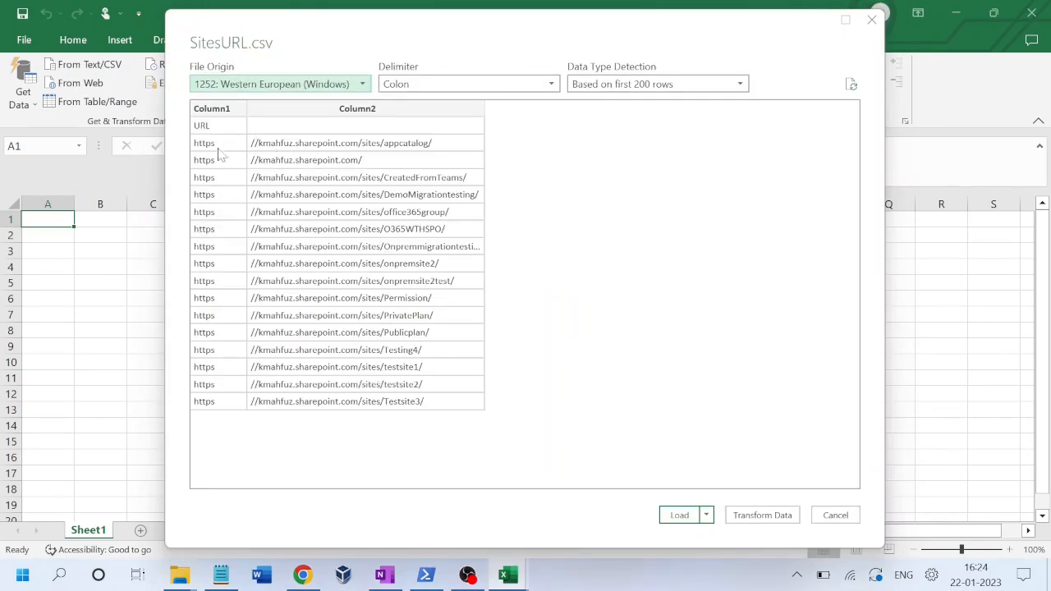
{"action": "left_click", "coordinate": [493, 87]}
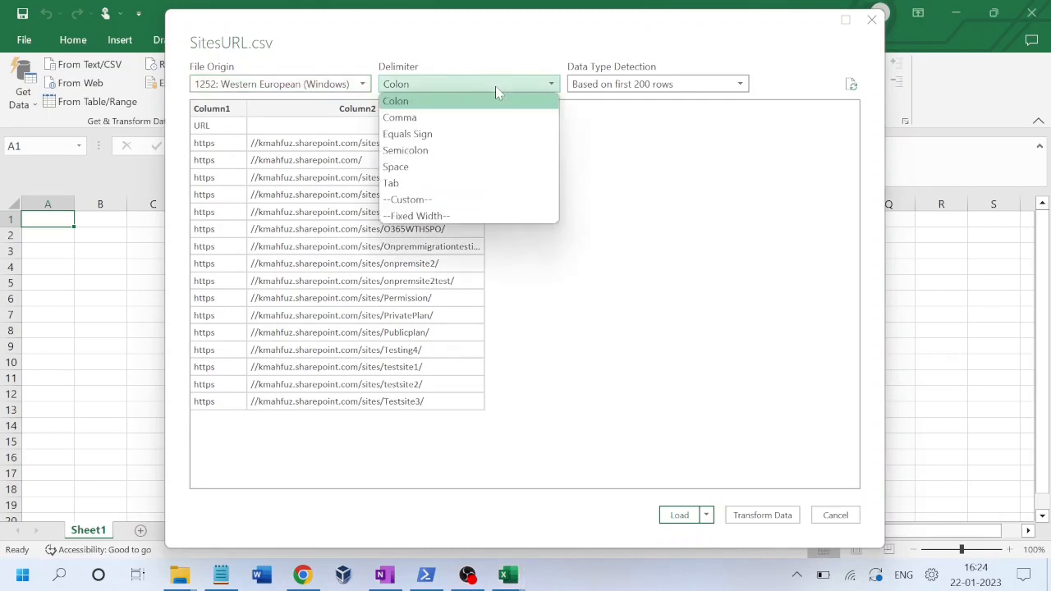
{"action": "left_click", "coordinate": [428, 169]}
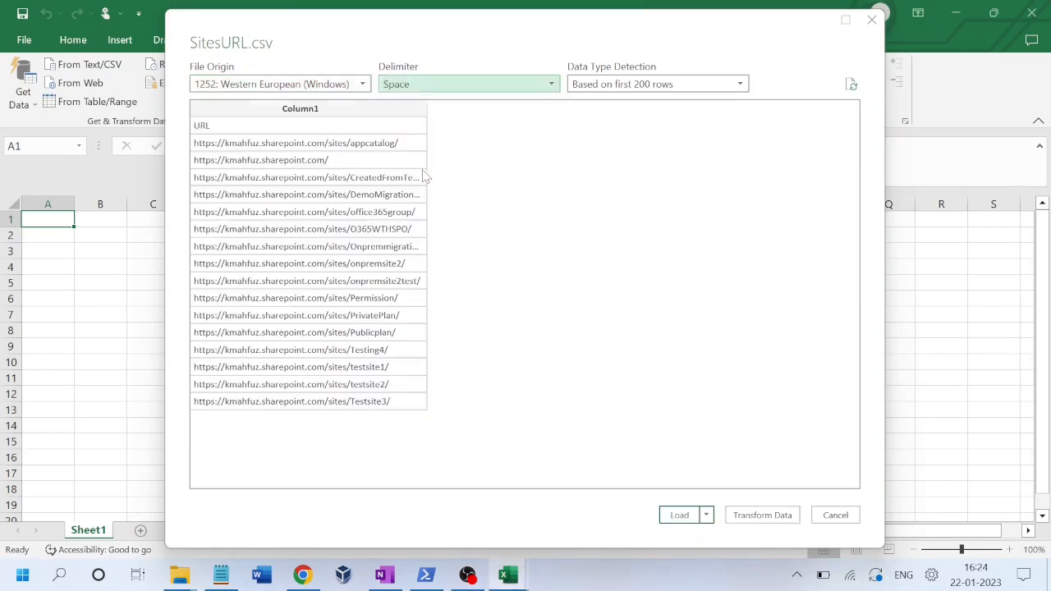
{"action": "left_click", "coordinate": [663, 86]}
{"action": "left_click", "coordinate": [623, 119]}
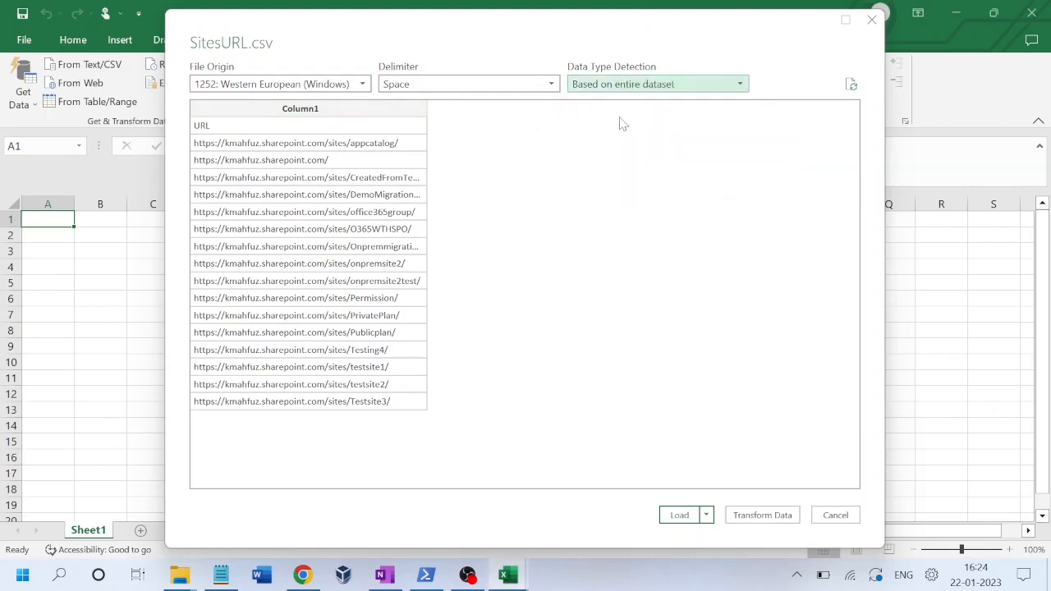
Load the SitesURL.csv data into the workbook with the Only Create Connection option.
{"action": "left_click", "coordinate": [706, 515]}
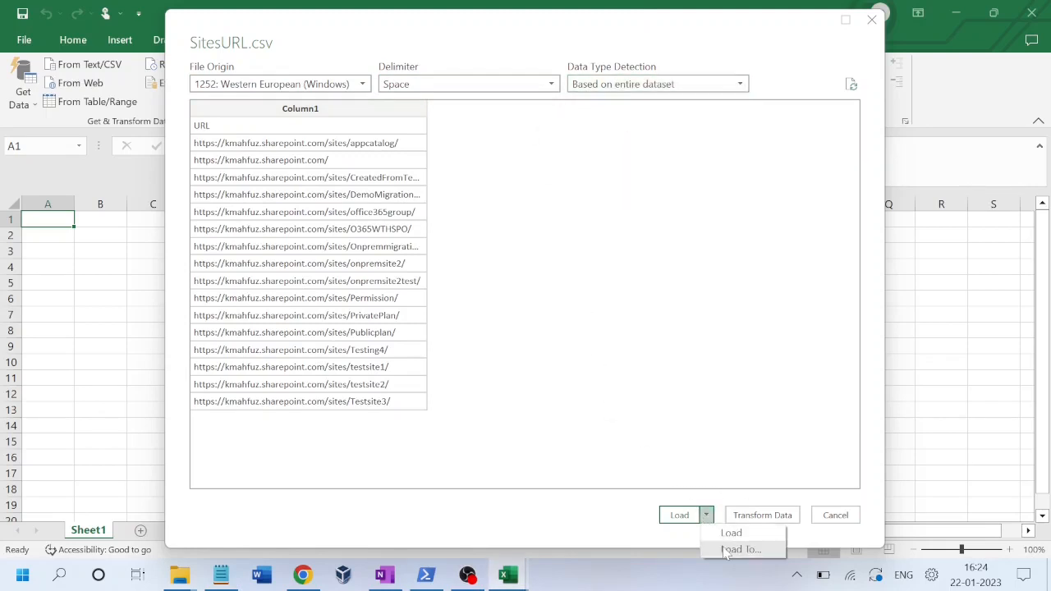
{"action": "left_click", "coordinate": [724, 549]}
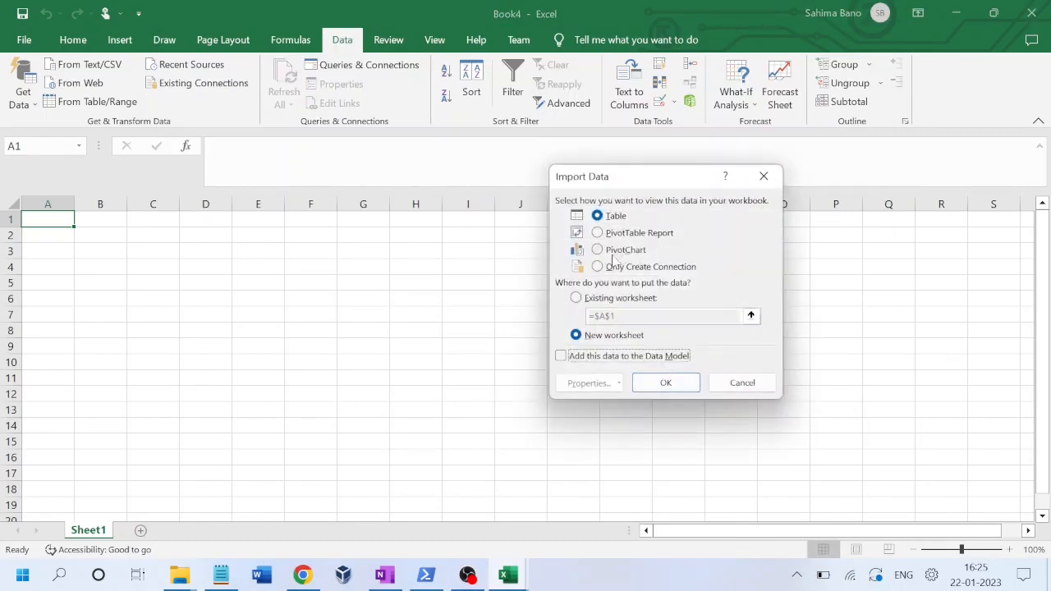
{"action": "left_click", "coordinate": [598, 266]}
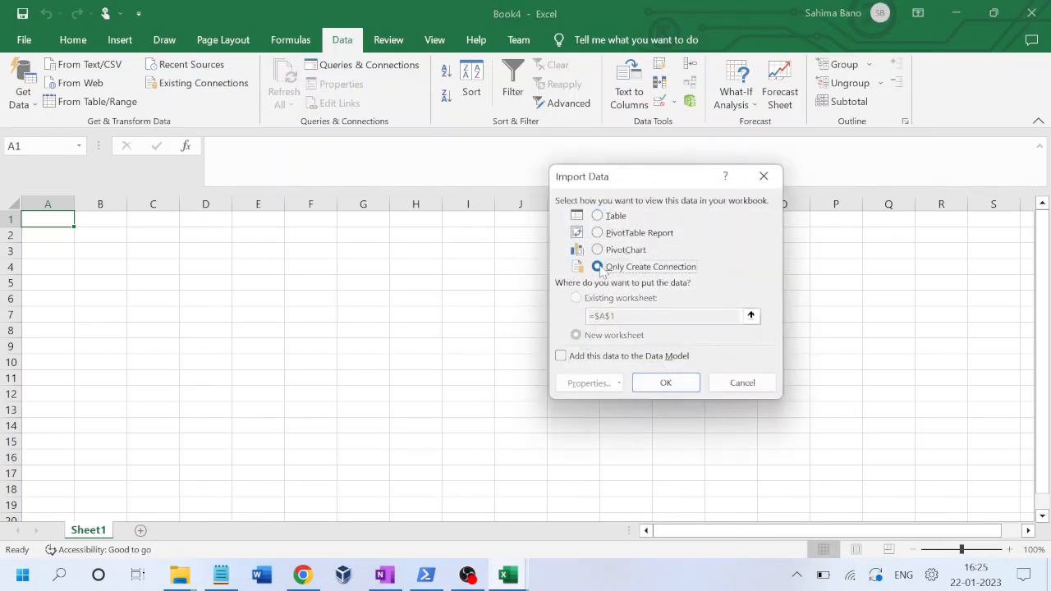
{"action": "left_click", "coordinate": [668, 385]}
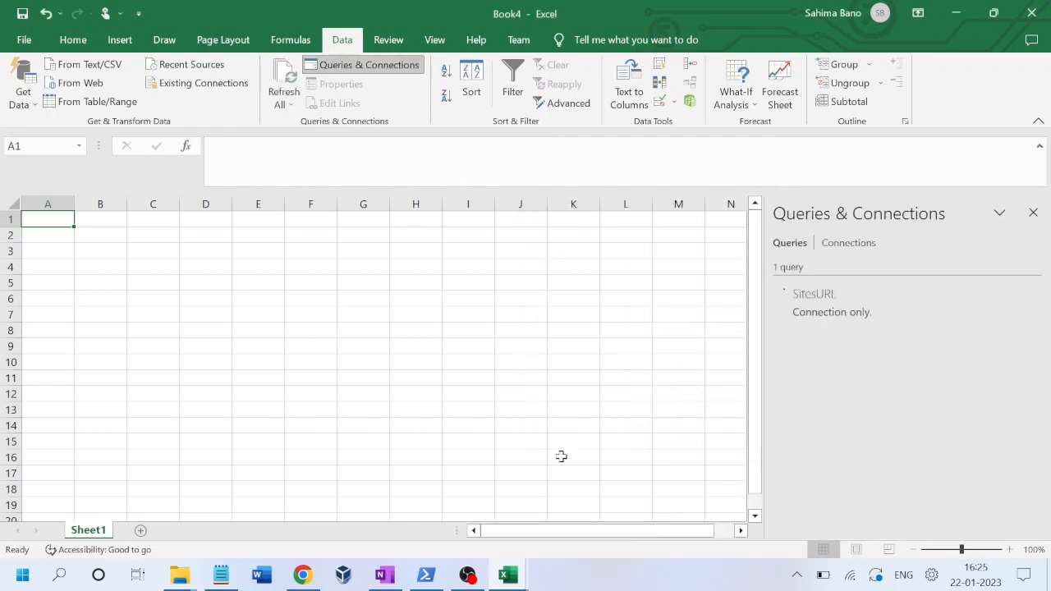
Review the basic match, macro and connection-only instructions in the Notepad notes, and return to the Excel workbook.
{"action": "left_click", "coordinate": [222, 577]}
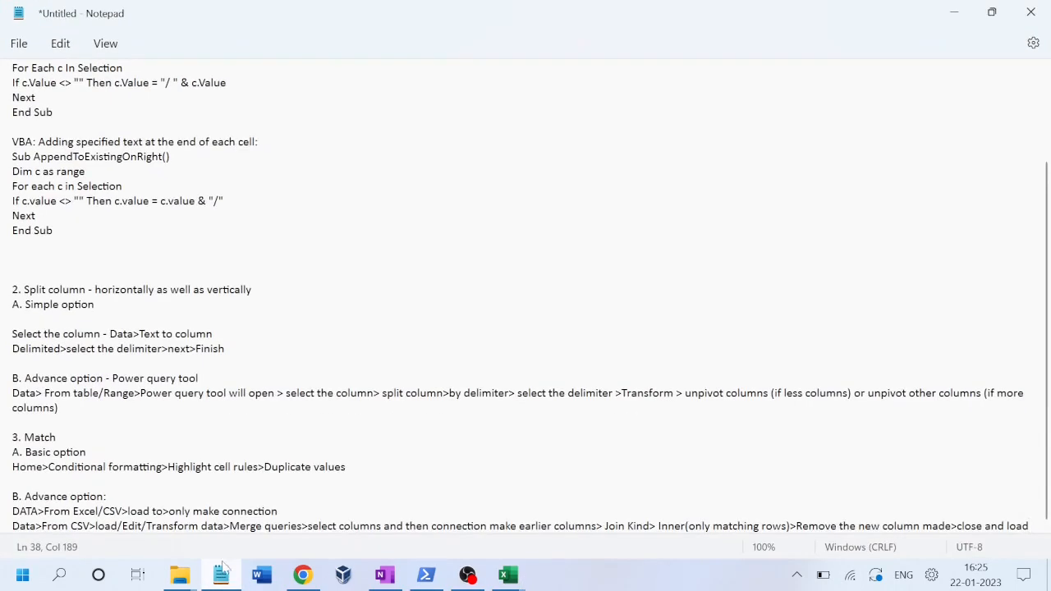
{"action": "left_click_drag", "start_coordinate": [348, 468], "coordinate": [11, 467]}
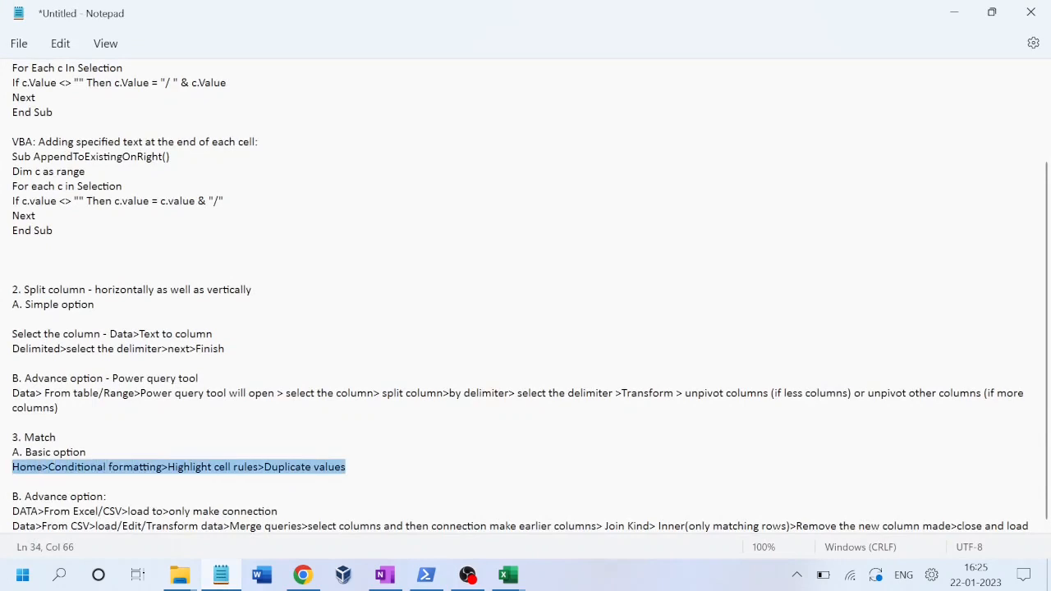
{"action": "left_click_drag", "start_coordinate": [55, 231], "coordinate": [11, 62]}
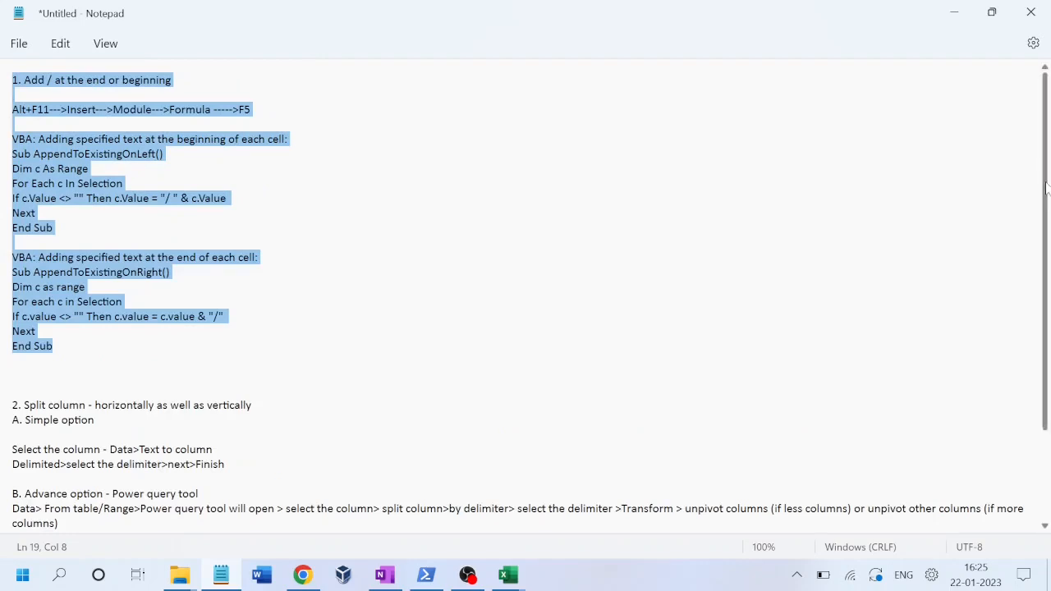
{"action": "left_click_drag", "start_coordinate": [1046, 191], "coordinate": [1050, 332]}
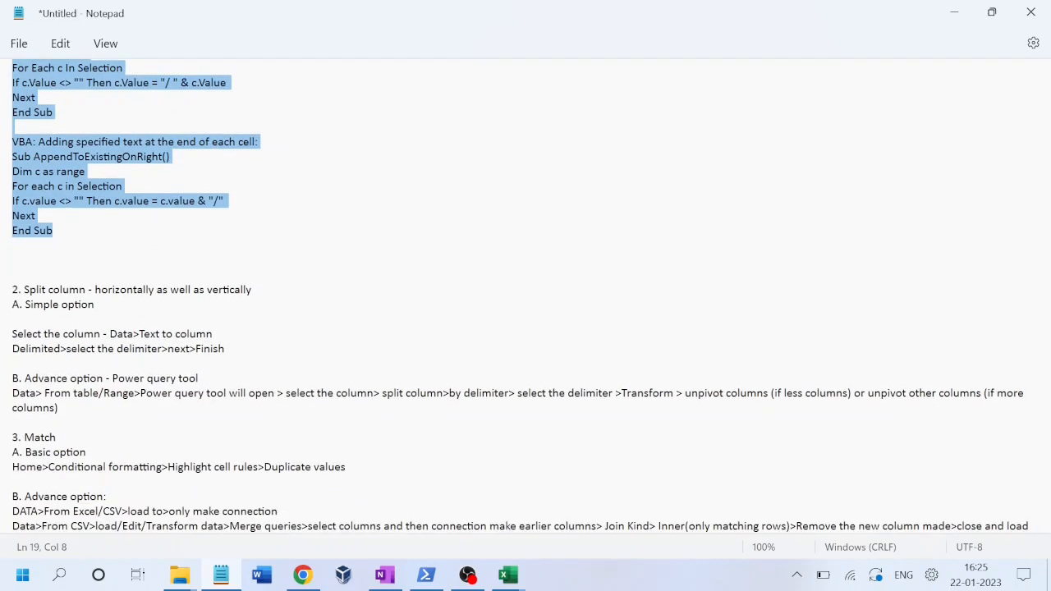
{"action": "left_click_drag", "start_coordinate": [12, 510], "coordinate": [278, 510]}
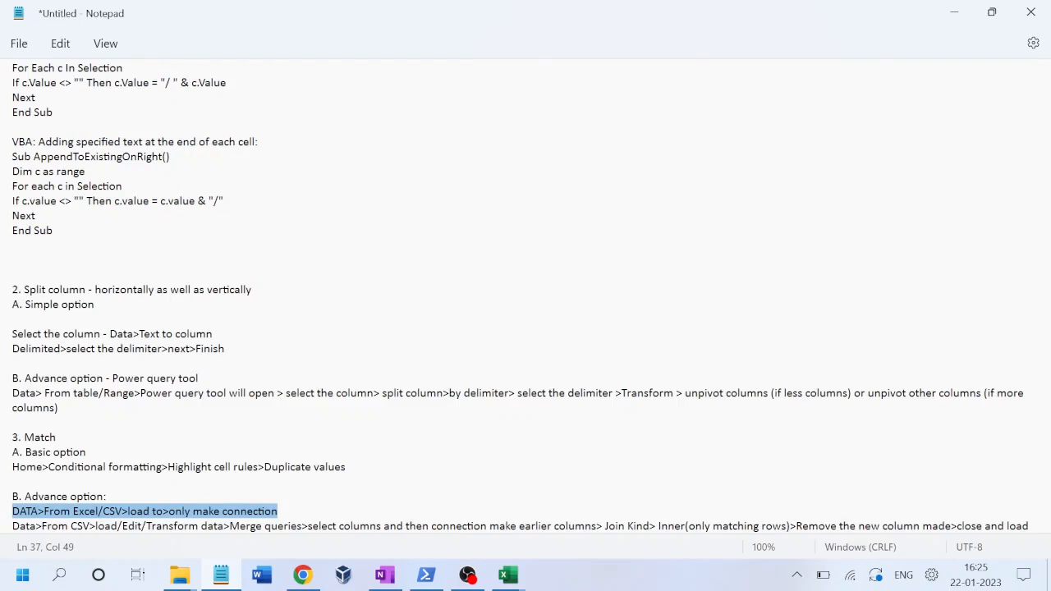
{"action": "key", "text": "alt+Tab"}
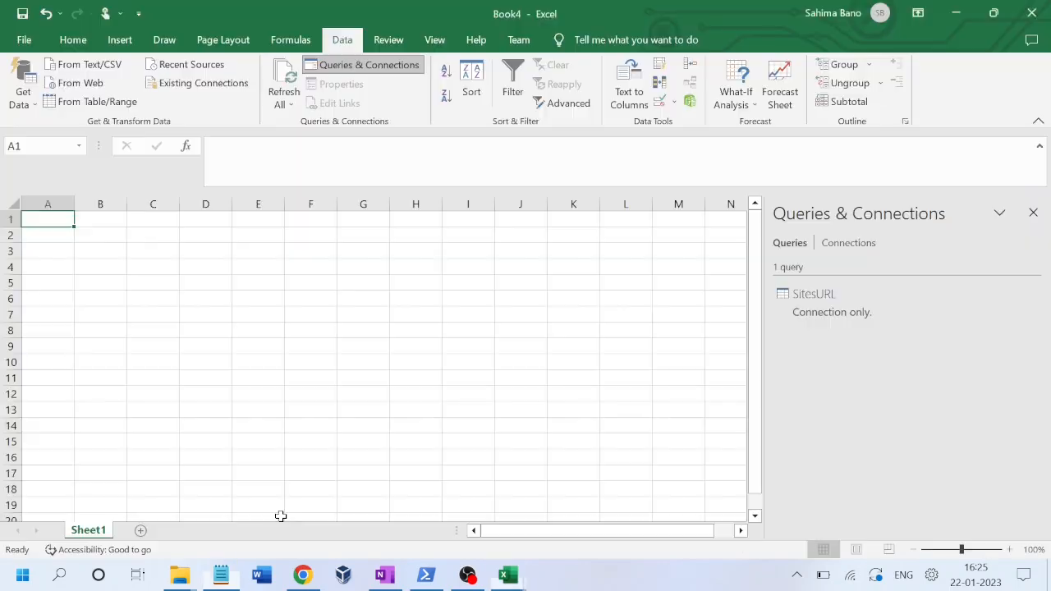
Start a second Text/CSV import and open URL.csv from the Excel videos folder.
{"action": "left_click", "coordinate": [25, 103]}
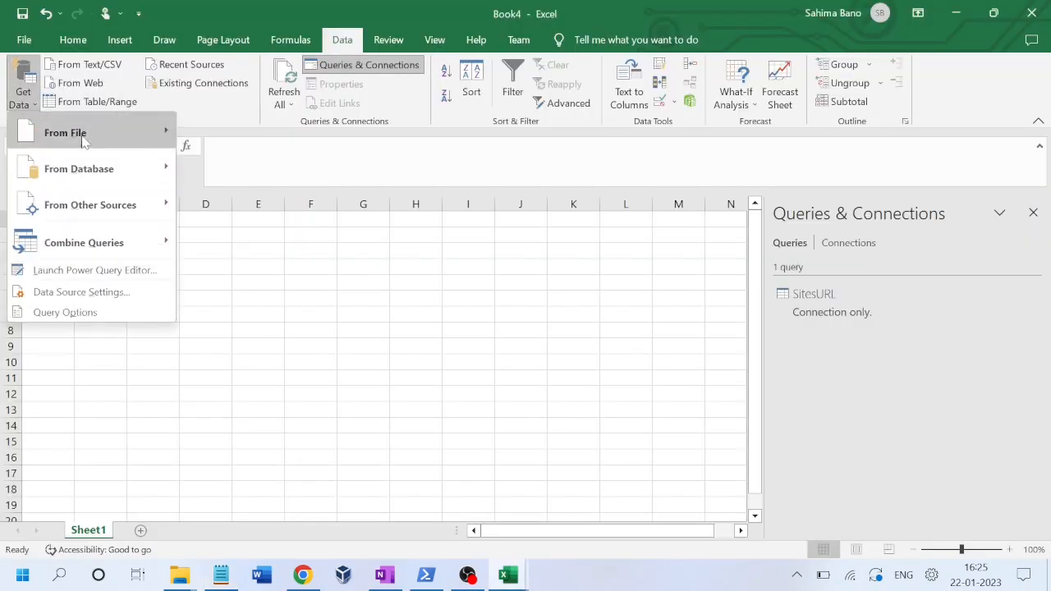
{"action": "mouse_move", "coordinate": [82, 141]}
{"action": "left_click", "coordinate": [243, 172]}
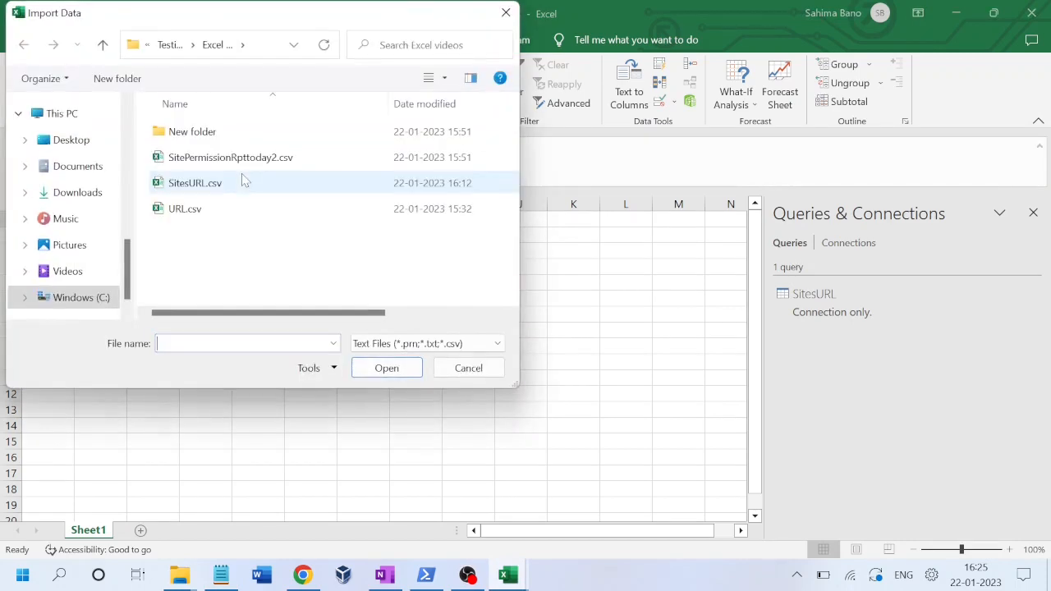
{"action": "double_click", "coordinate": [205, 215]}
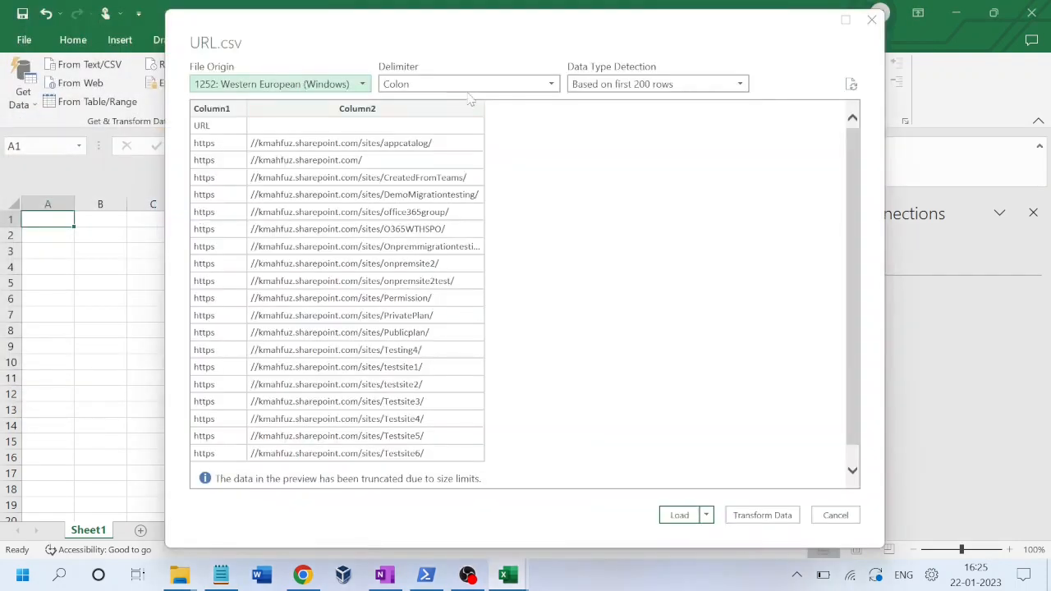
Set the URL.csv import to the Space delimiter with data type detection based on the entire dataset.
{"action": "left_click", "coordinate": [495, 86]}
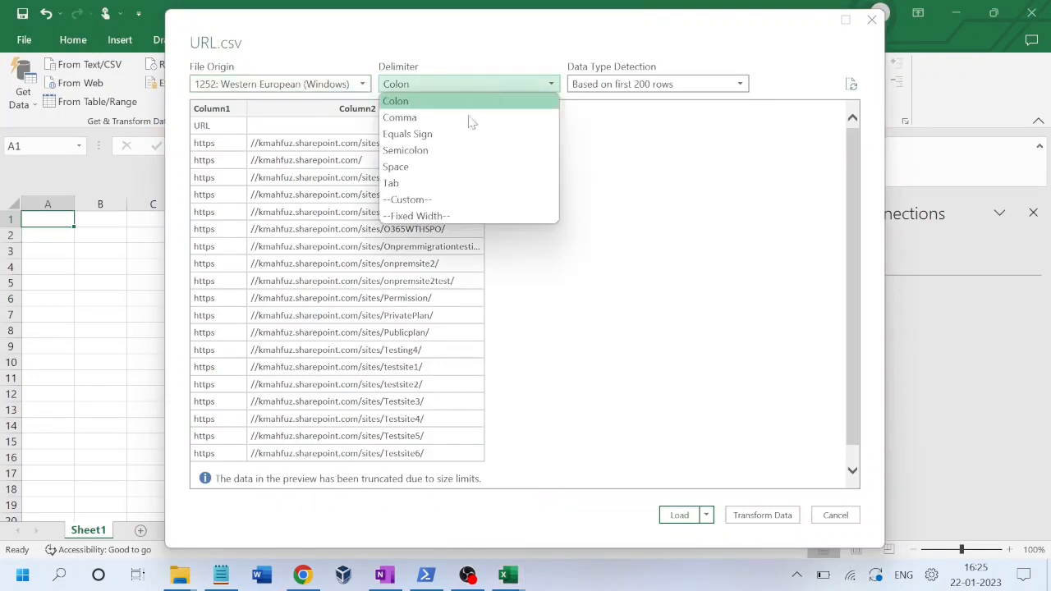
{"action": "left_click", "coordinate": [416, 168]}
{"action": "left_click", "coordinate": [679, 85]}
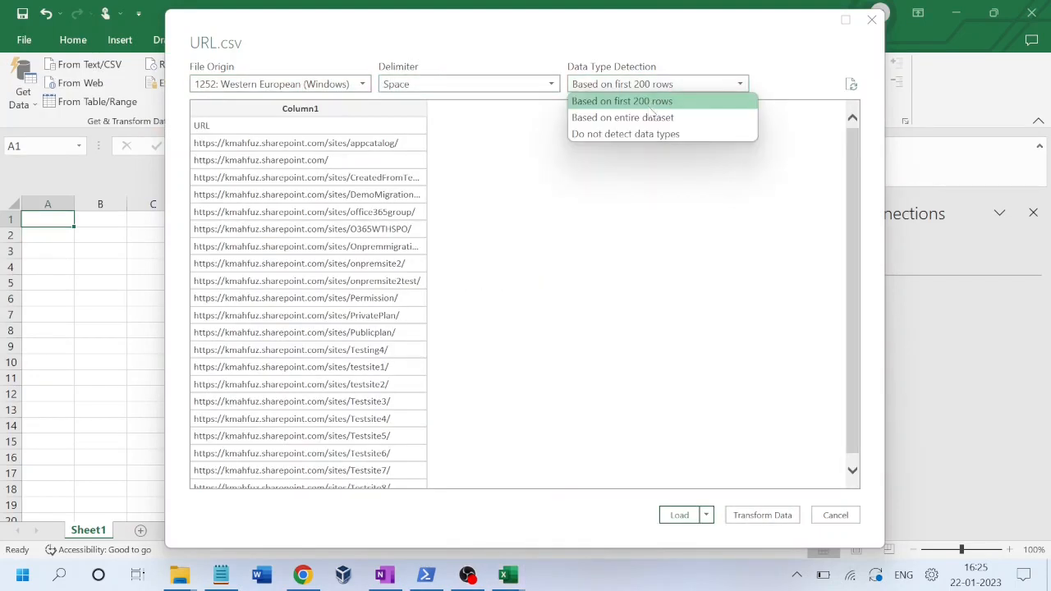
{"action": "left_click", "coordinate": [624, 122]}
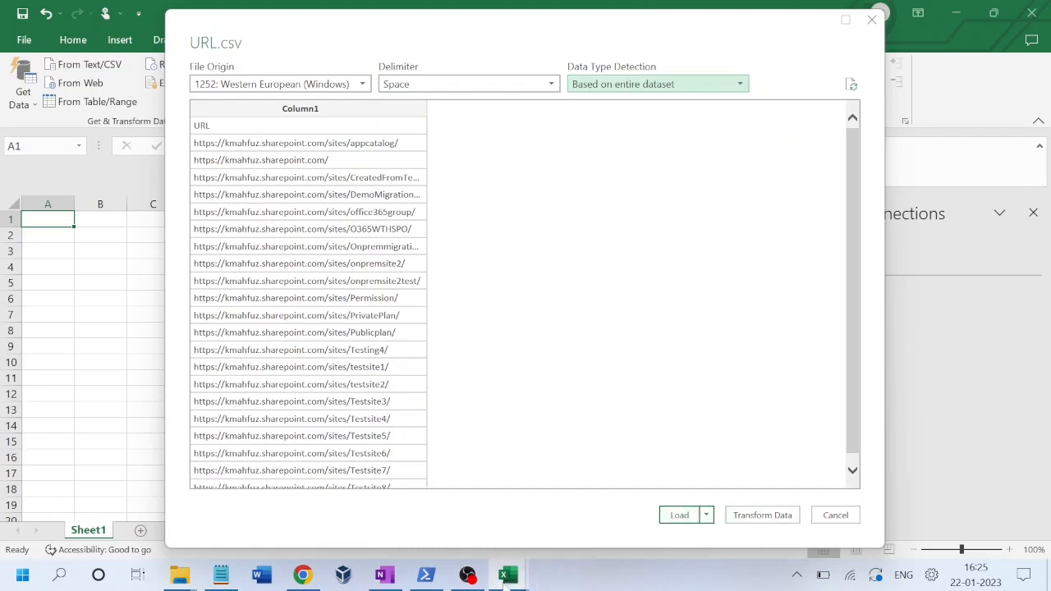
Check the advanced match instructions in the Notepad notes, and open the URL.csv data in the Power Query Editor for transformation.
{"action": "left_click", "coordinate": [235, 580]}
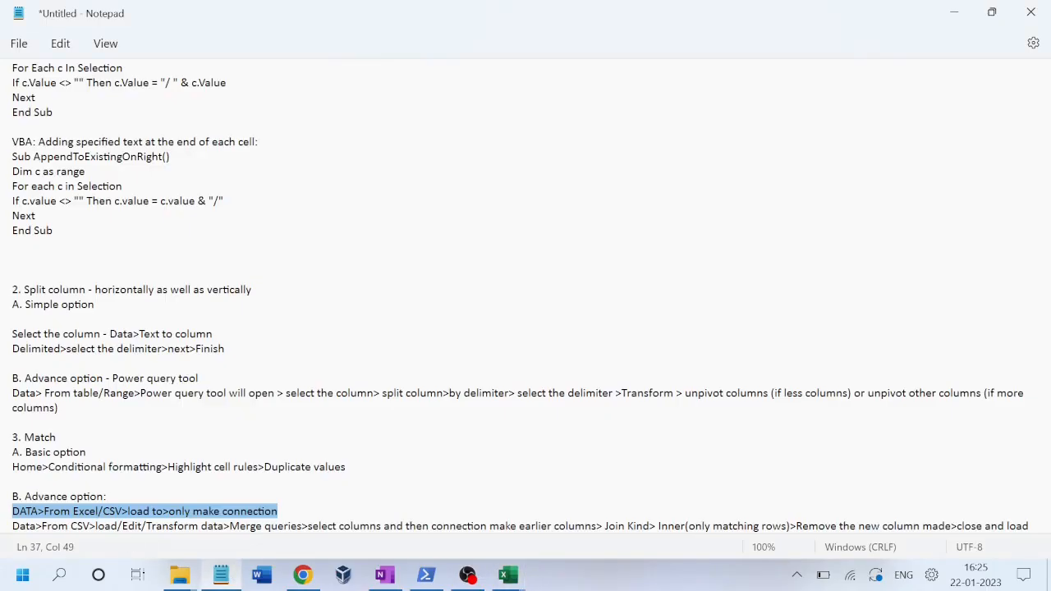
{"action": "key", "text": "alt+Tab"}
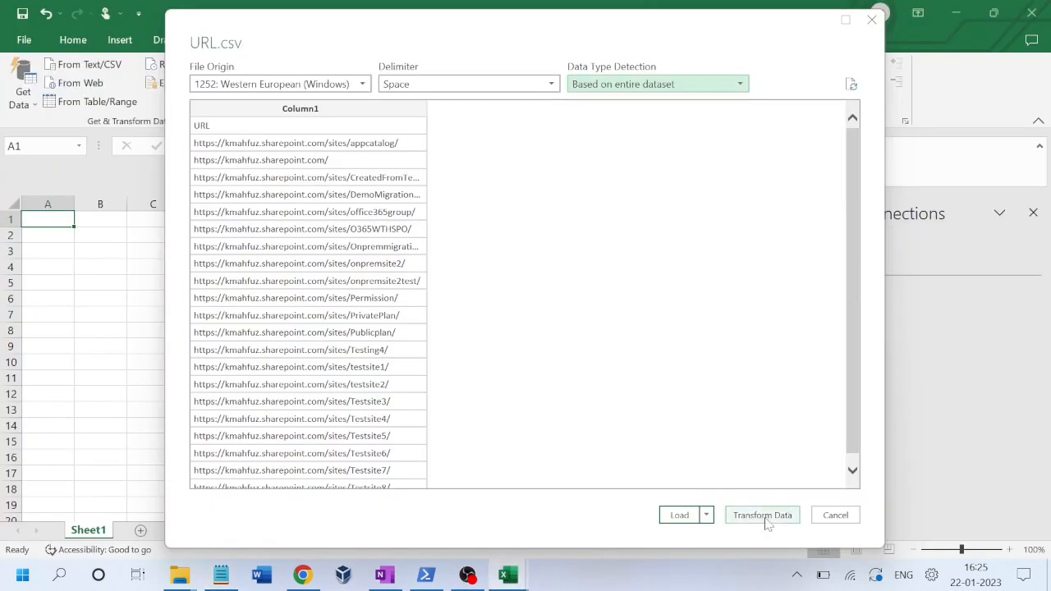
{"action": "left_click", "coordinate": [765, 521]}
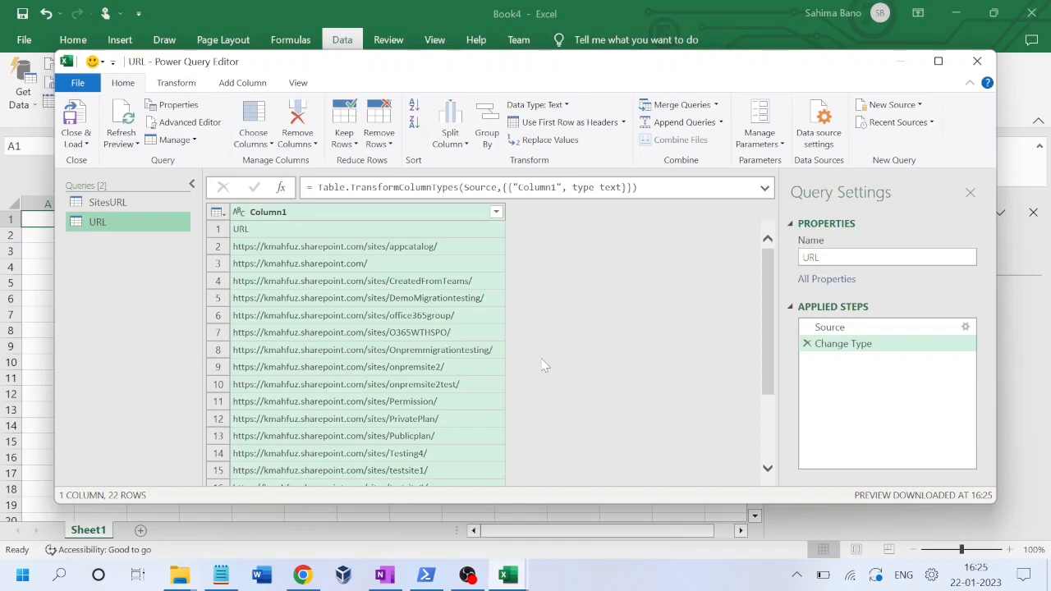
{"action": "left_click", "coordinate": [682, 105]}
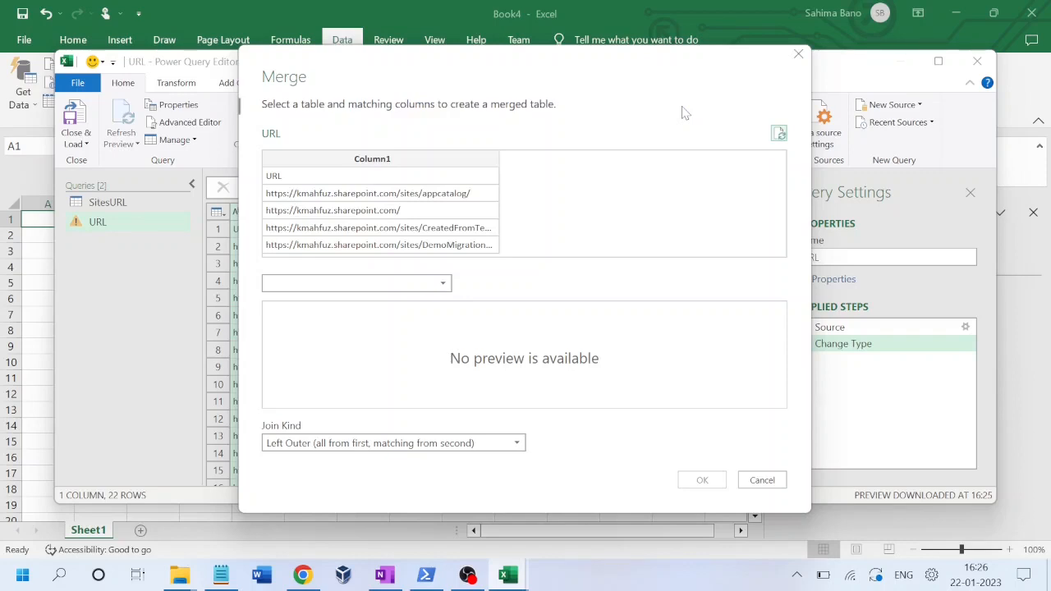
{"action": "left_click", "coordinate": [442, 284]}
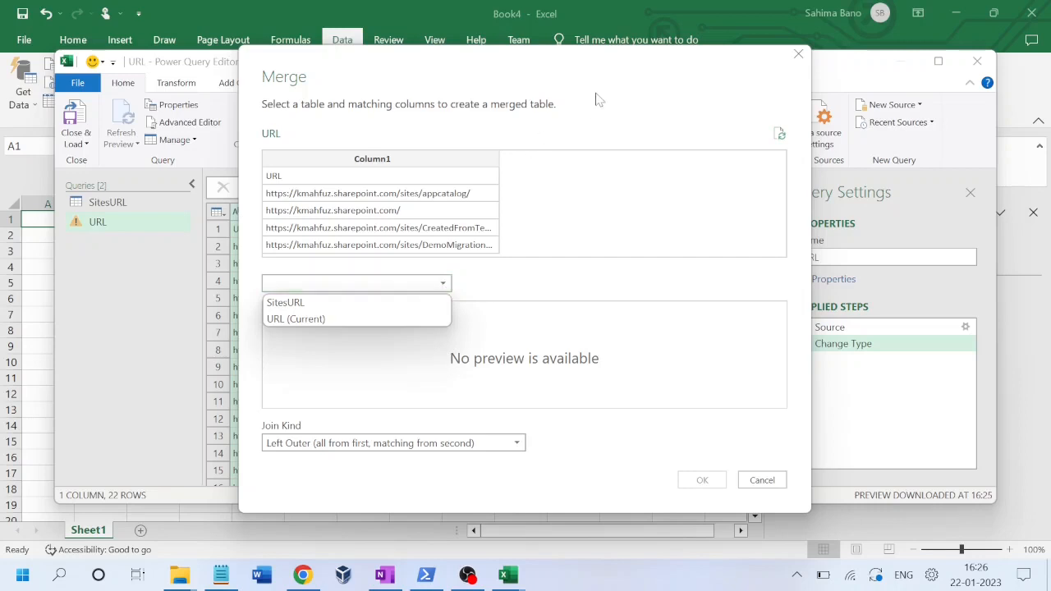
{"action": "left_click", "coordinate": [578, 63]}
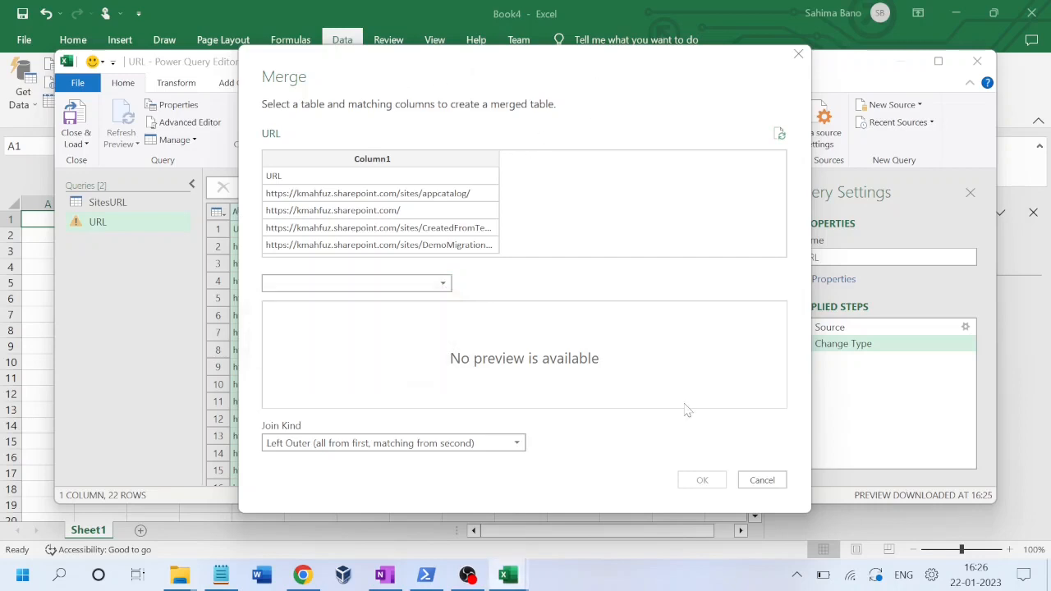
{"action": "left_click", "coordinate": [762, 481]}
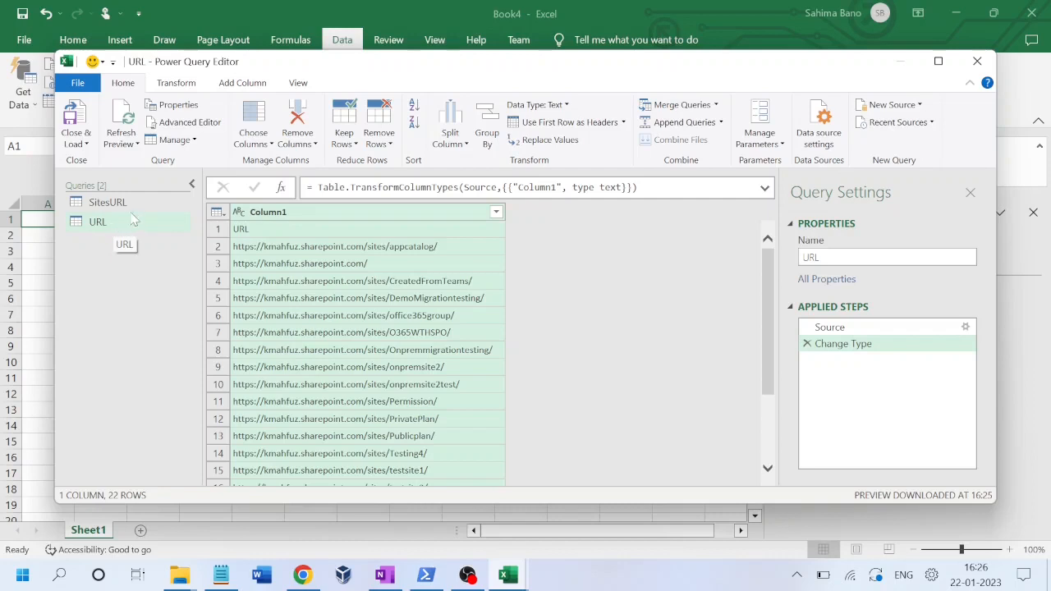
Merge the URL query with SitesURL on Column1 of both tables, using the Inner (only matching rows) join kind.
{"action": "left_click", "coordinate": [681, 105]}
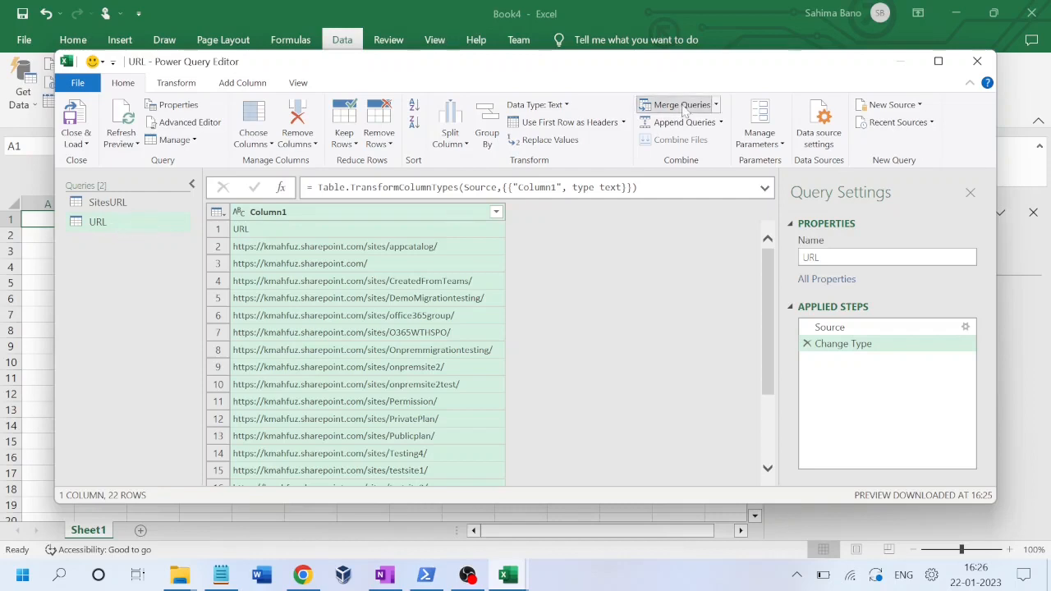
{"action": "left_click", "coordinate": [443, 285]}
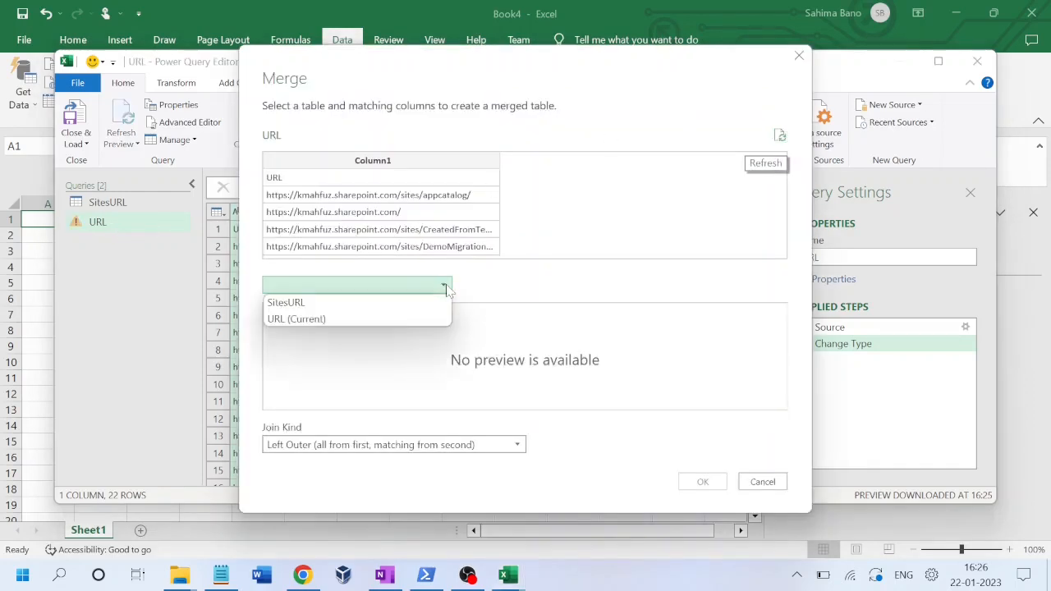
{"action": "left_click", "coordinate": [359, 302]}
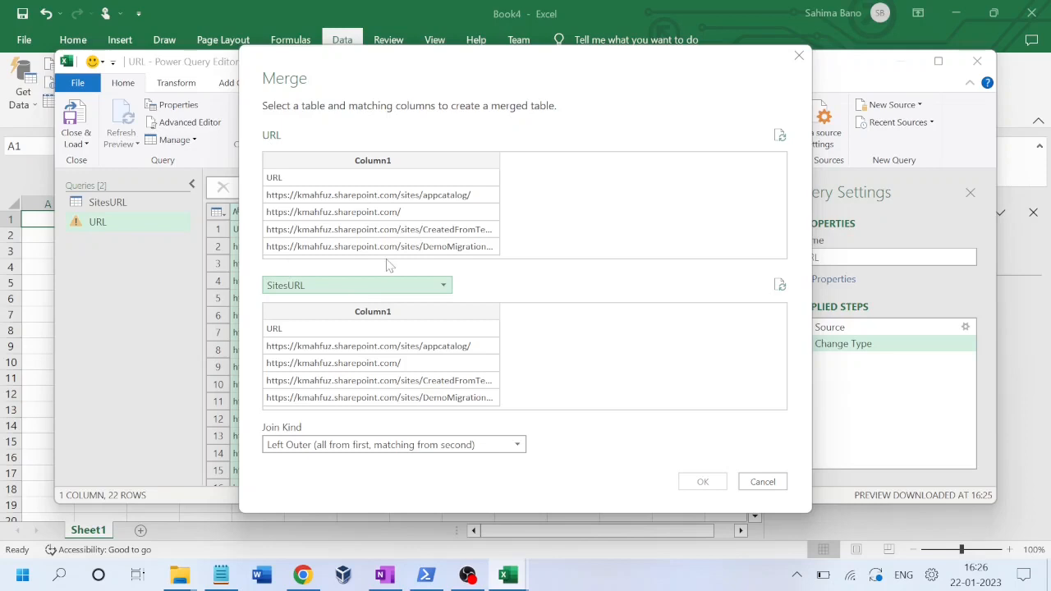
{"action": "left_click", "coordinate": [375, 165]}
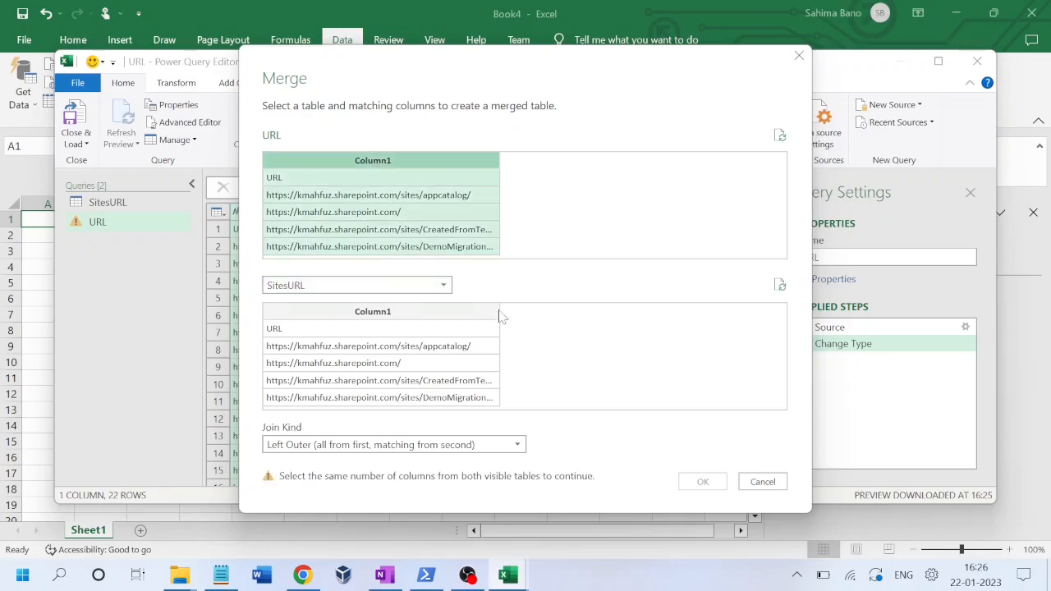
{"action": "left_click", "coordinate": [361, 316]}
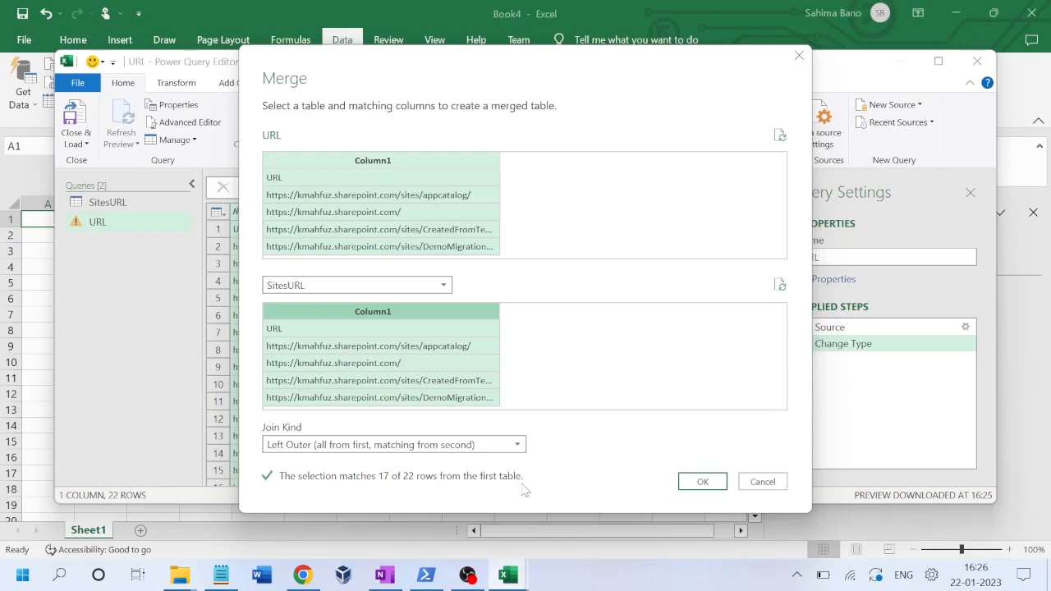
{"action": "left_click", "coordinate": [517, 446]}
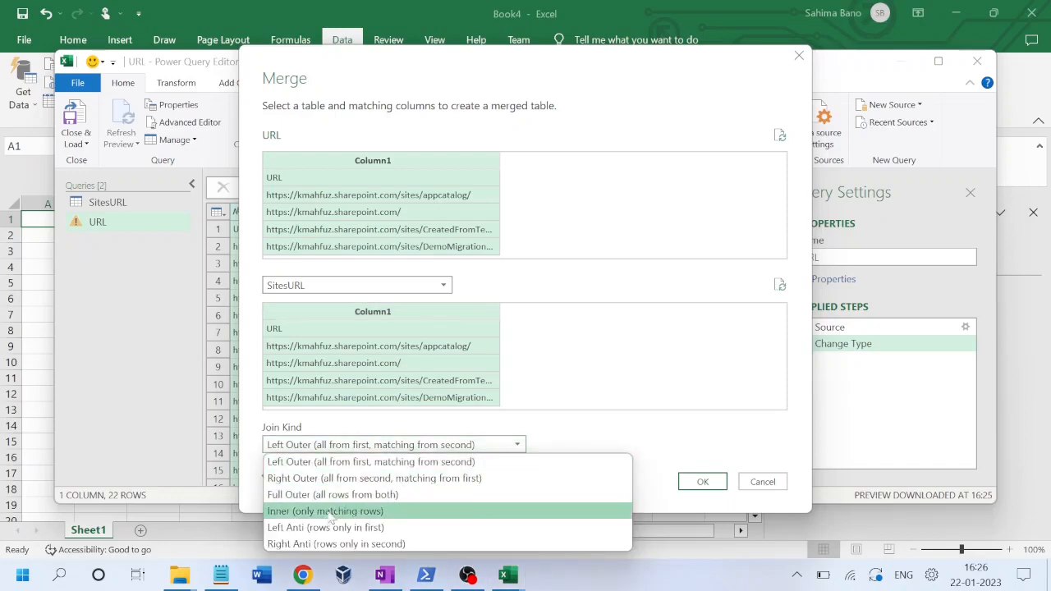
{"action": "left_click", "coordinate": [302, 512]}
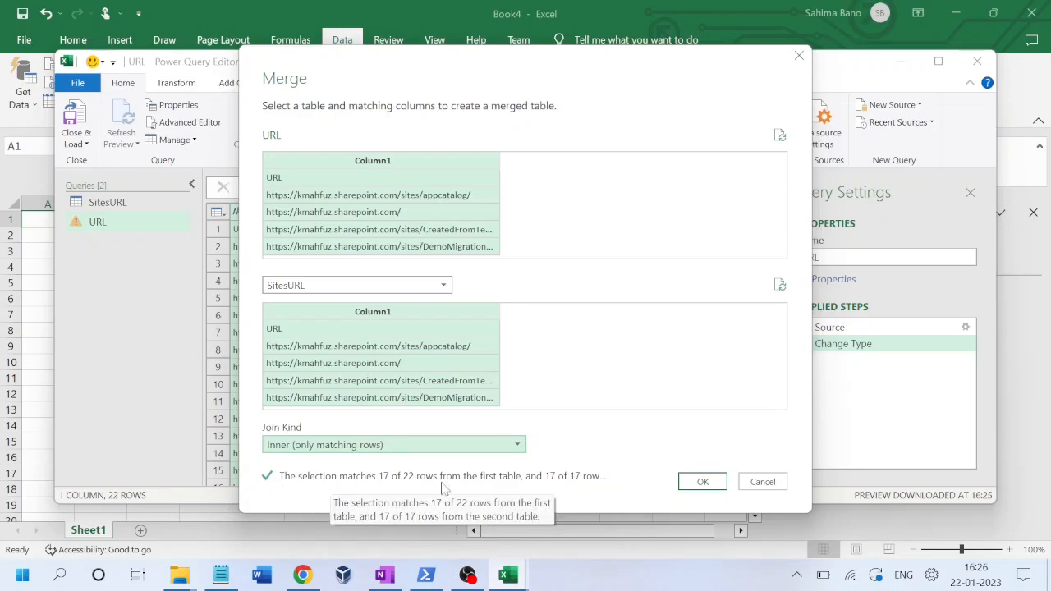
{"action": "left_click", "coordinate": [702, 482]}
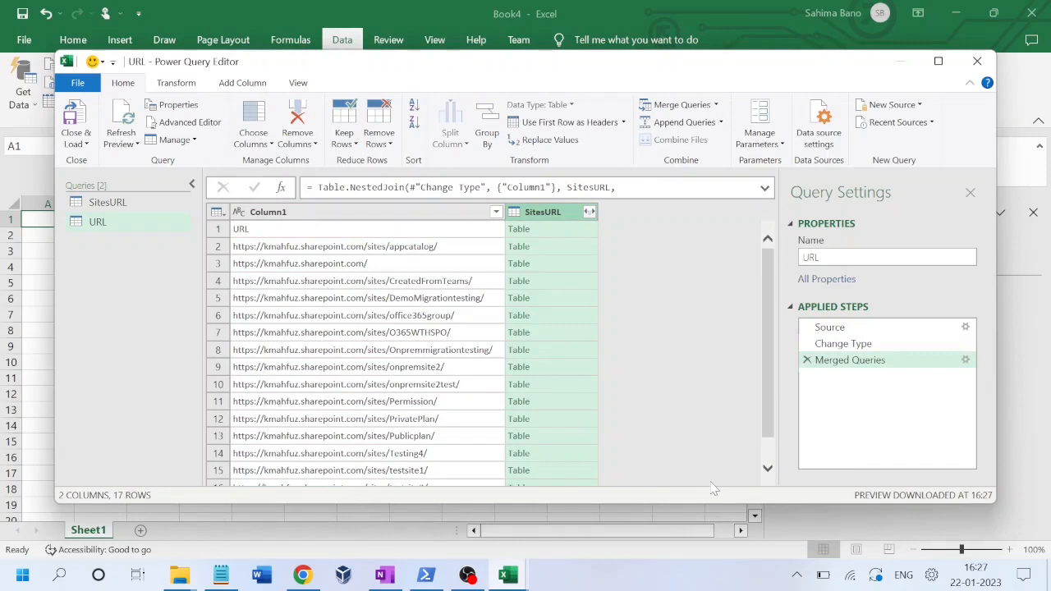
Remove the merged SitesURL column from the URL query, and close and load the result into the workbook.
{"action": "right_click", "coordinate": [555, 215]}
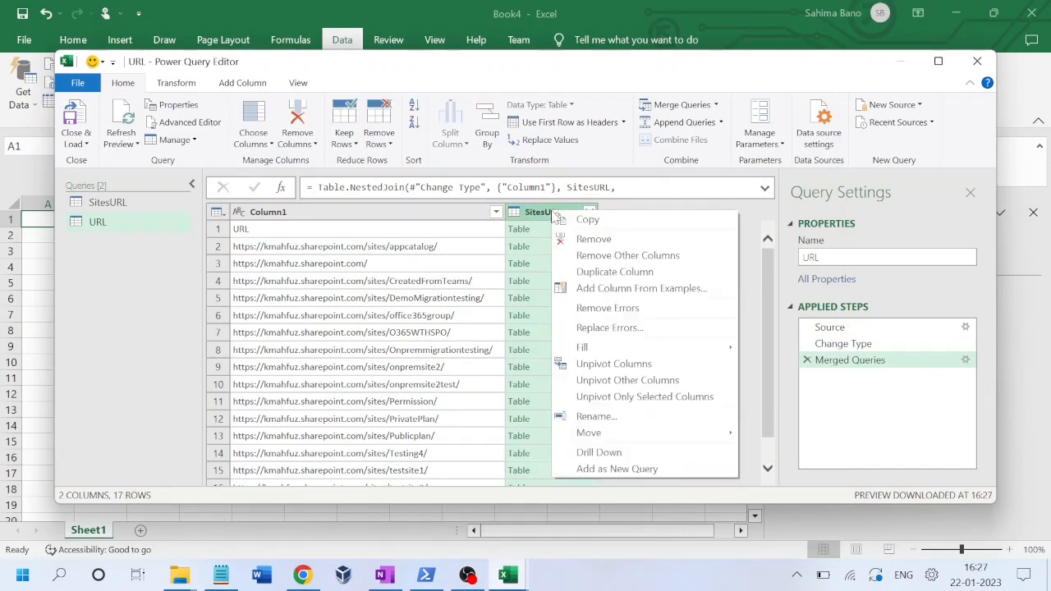
{"action": "left_click", "coordinate": [573, 241]}
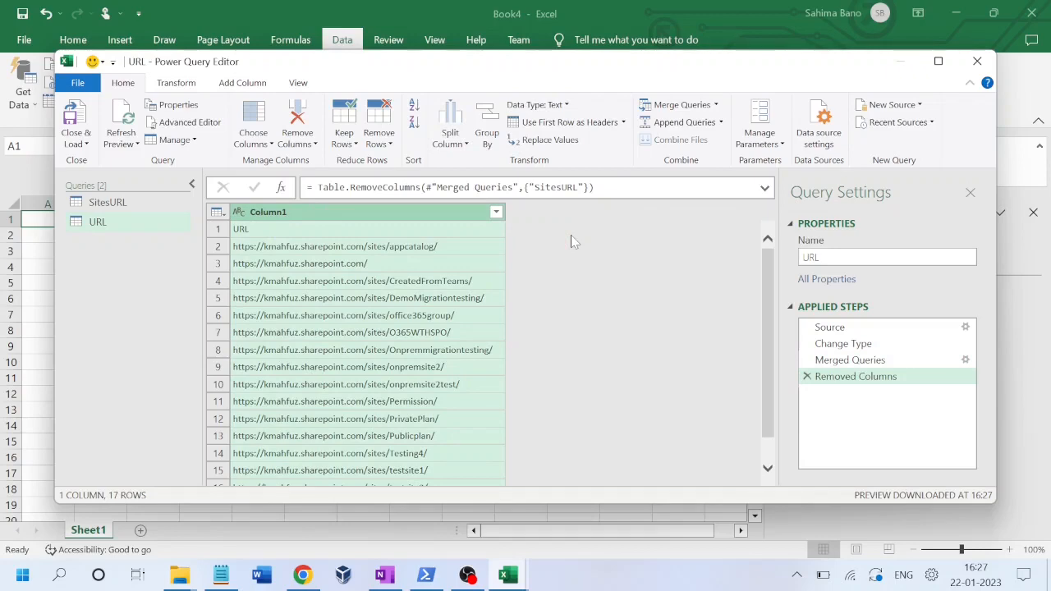
{"action": "left_click", "coordinate": [87, 144]}
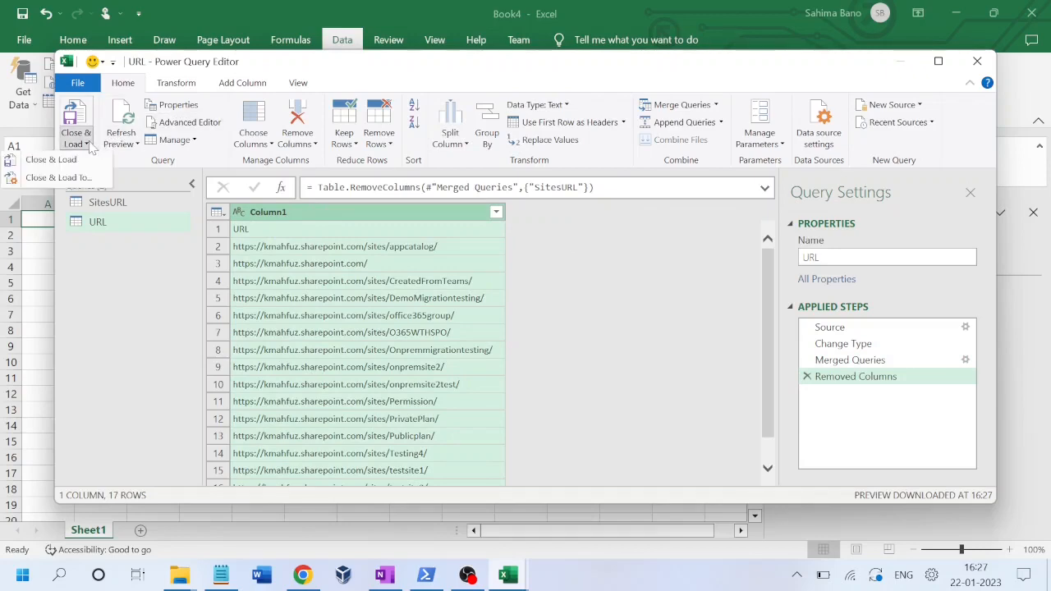
{"action": "left_click", "coordinate": [64, 160]}
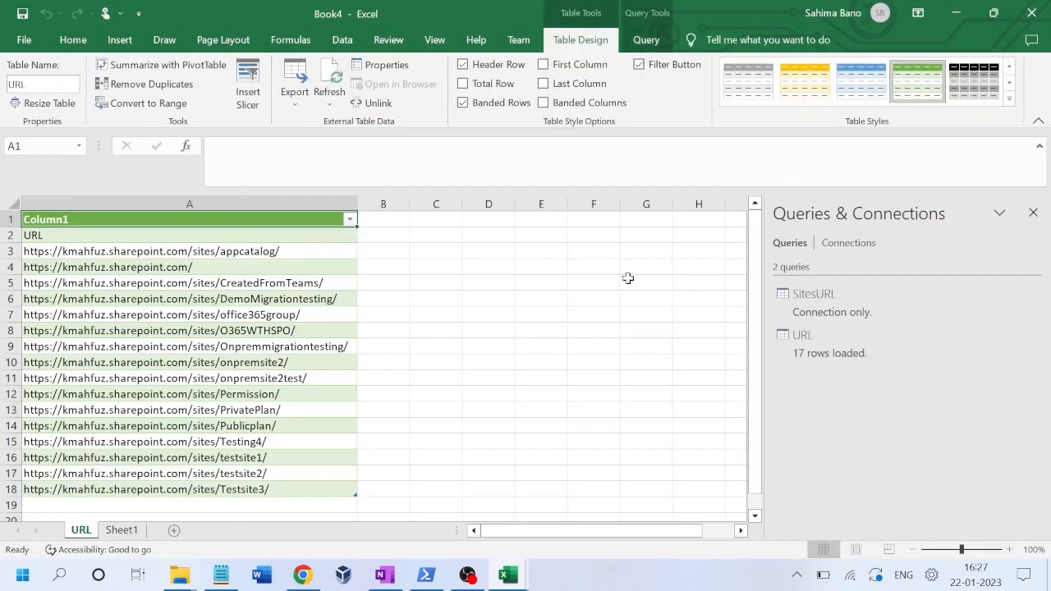
Go through the matched URLs in column A row by row down to the end of the table and back up.
{"action": "left_click", "coordinate": [251, 234]}
{"action": "key", "text": "Down"}
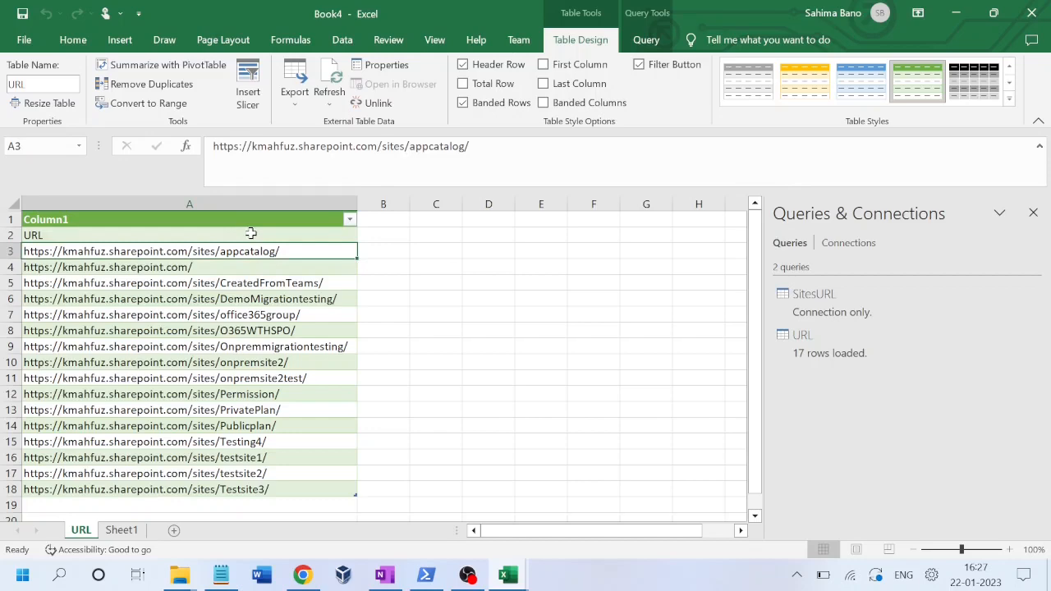
{"action": "key", "text": "Down"}
{"action": "key", "text": "Down"}
{"action": "key", "text": "Down"}
{"action": "key", "text": "Down"}
{"action": "key", "text": "Down"}
{"action": "key", "text": "Down"}
{"action": "key", "text": "Down"}
{"action": "key", "text": "Down"}
{"action": "key", "text": "Down"}
{"action": "key", "text": "Down"}
{"action": "key", "text": "Down"}
{"action": "key", "text": "Down"}
{"action": "key", "text": "Down"}
{"action": "key", "text": "Down"}
{"action": "key", "text": "Down"}
{"action": "key", "text": "Down"}
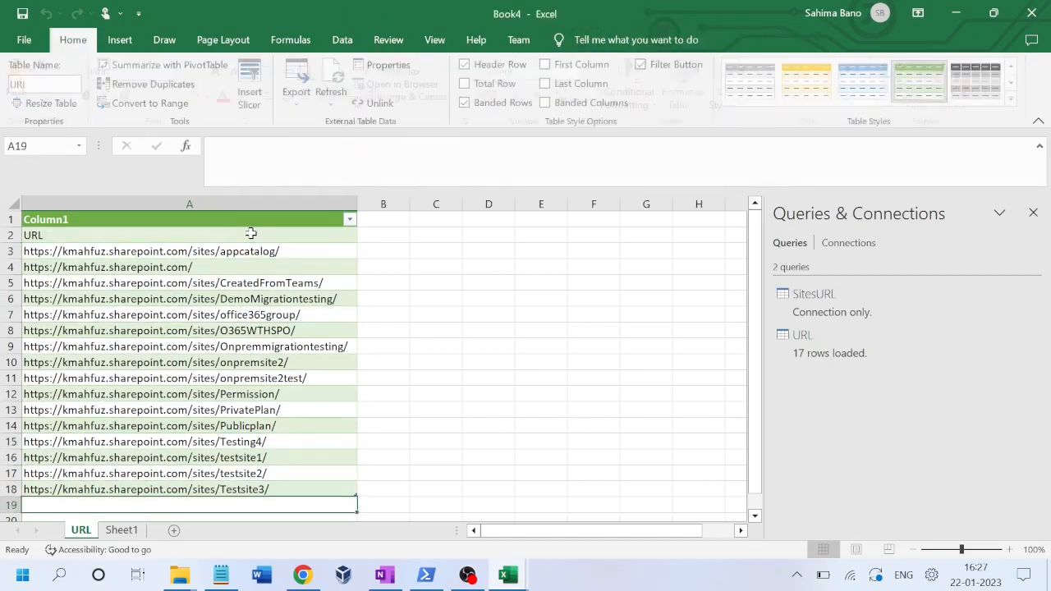
{"action": "key", "text": "Up"}
{"action": "key", "text": "Up"}
{"action": "key", "text": "Up"}
{"action": "key", "text": "Up"}
{"action": "key", "text": "Up"}
{"action": "key", "text": "Up"}
{"action": "key", "text": "Up"}
{"action": "key", "text": "Up"}
{"action": "key", "text": "Up"}
{"action": "key", "text": "Up"}
{"action": "key", "text": "Up"}
{"action": "key", "text": "Up"}
{"action": "key", "text": "Up"}
{"action": "key", "text": "Up"}
{"action": "key", "text": "Up"}
{"action": "key", "text": "Up"}
{"action": "key", "text": "Up"}
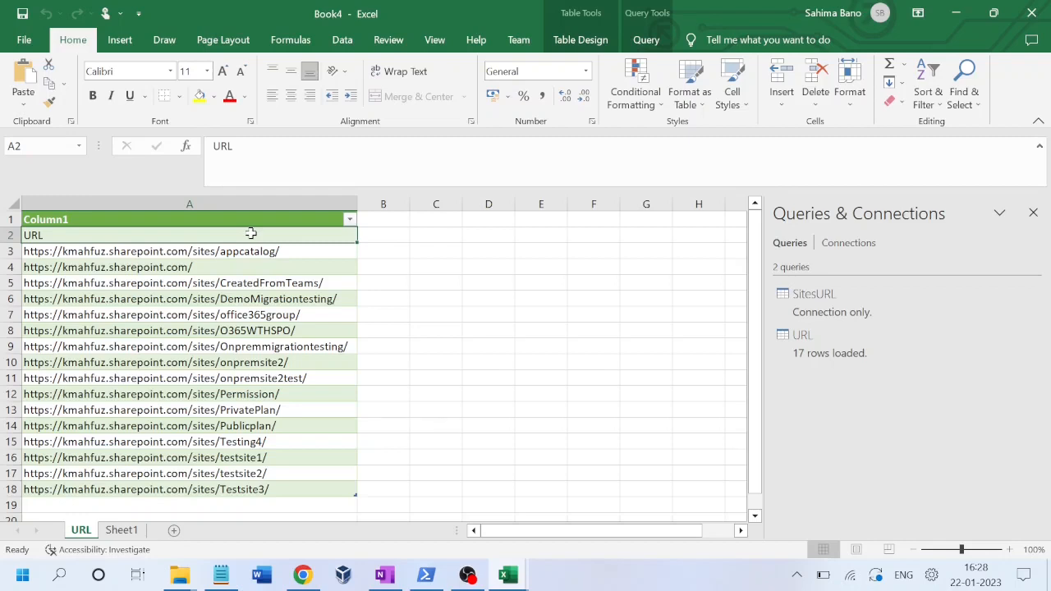
Save the workbook as Book4.xlsx in the Excel videos folder, and close it.
{"action": "left_click", "coordinate": [21, 41]}
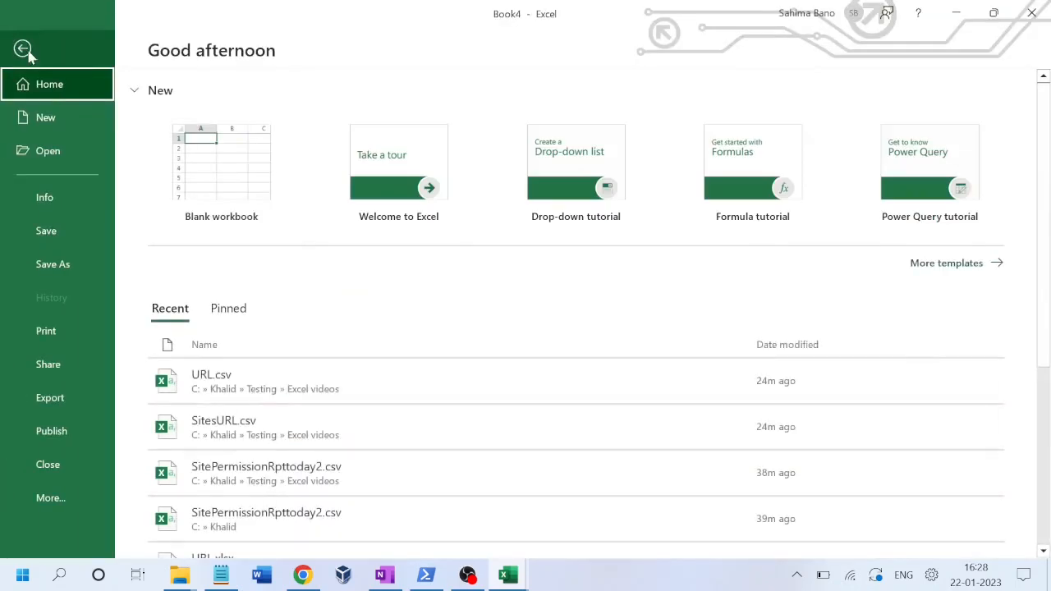
{"action": "left_click", "coordinate": [53, 263]}
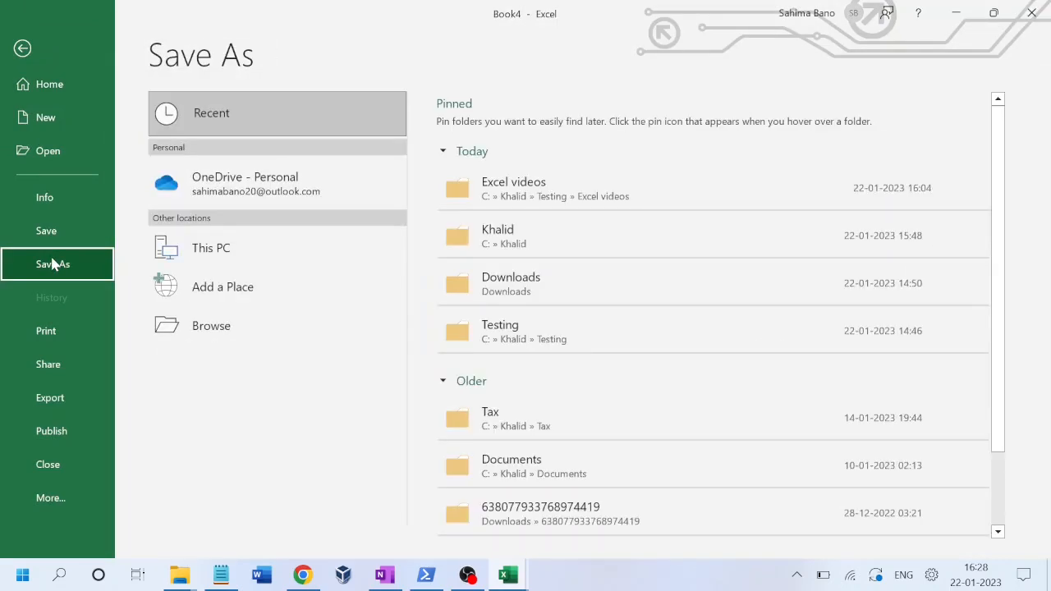
{"action": "left_click", "coordinate": [564, 198]}
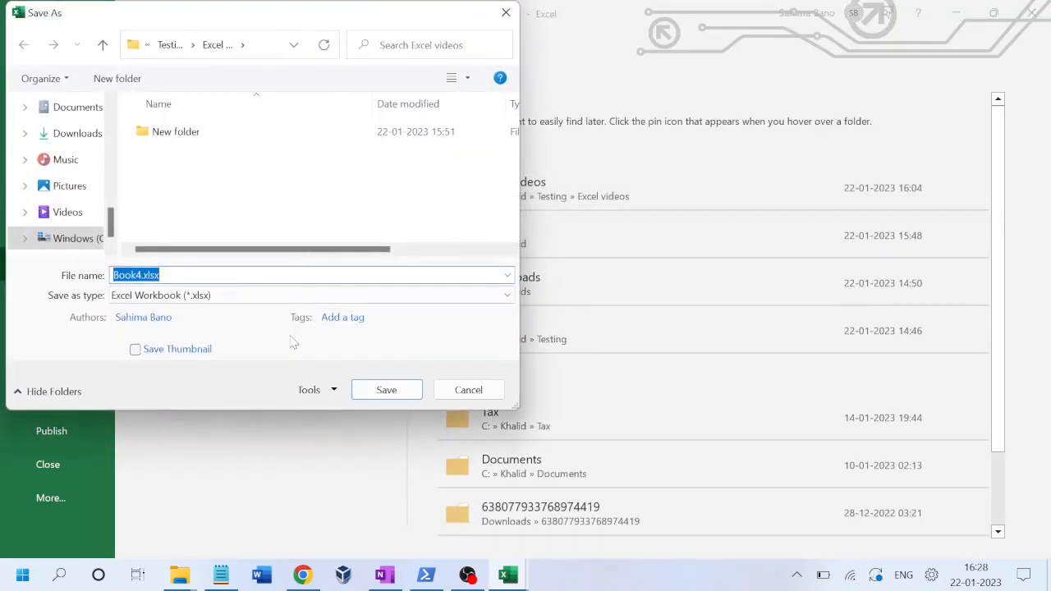
{"action": "left_click", "coordinate": [386, 391]}
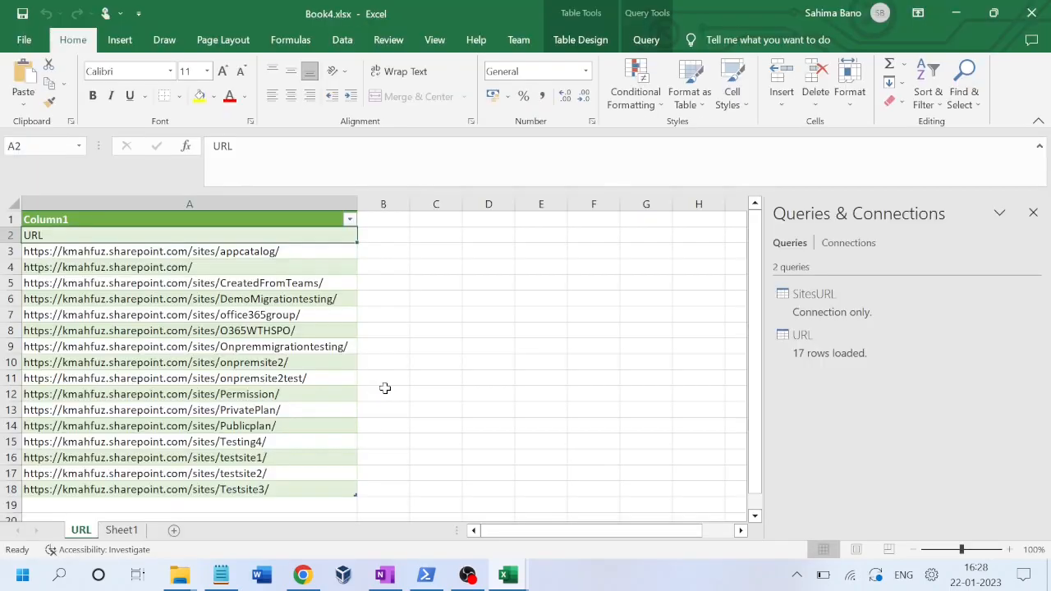
{"action": "left_click", "coordinate": [1033, 212]}
{"action": "left_click", "coordinate": [1043, 7]}
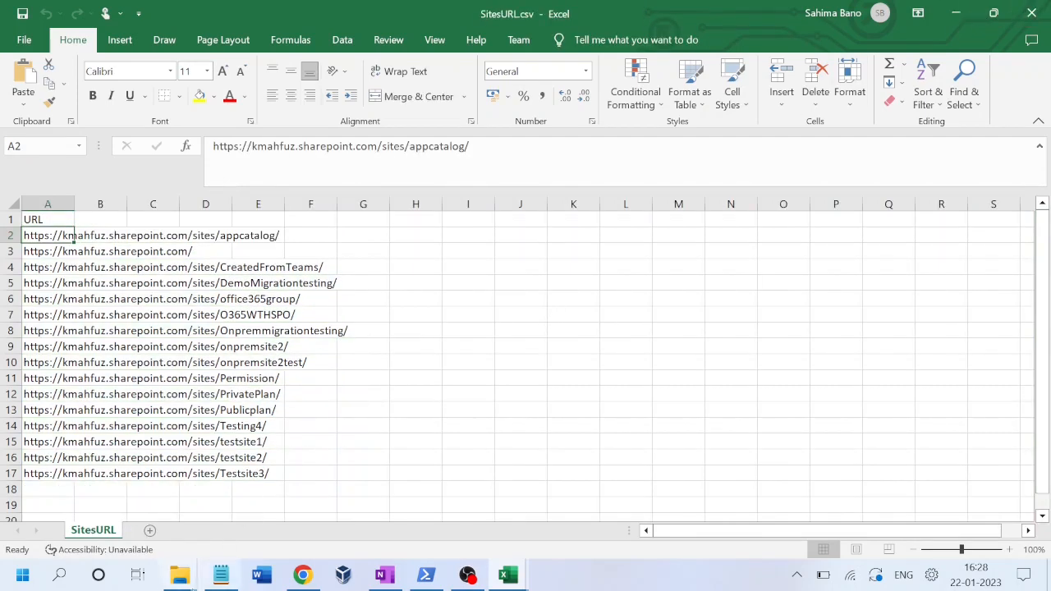
Open the saved Book4.xlsx from the Excel videos folder in File Explorer to check its contents, and close it again.
{"action": "mouse_move", "coordinate": [180, 575]}
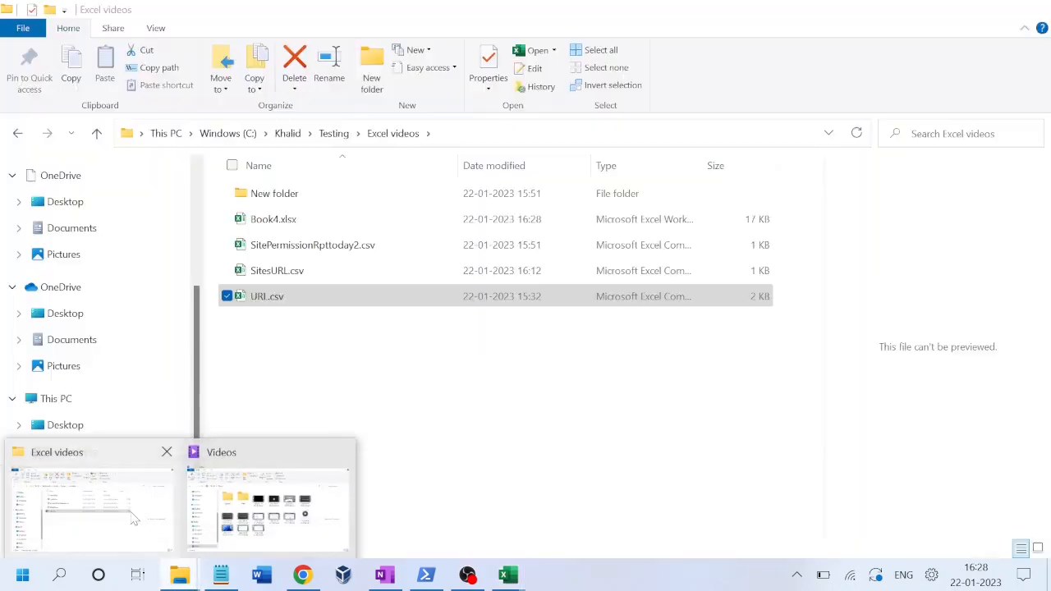
{"action": "left_click", "coordinate": [91, 502]}
{"action": "double_click", "coordinate": [309, 224]}
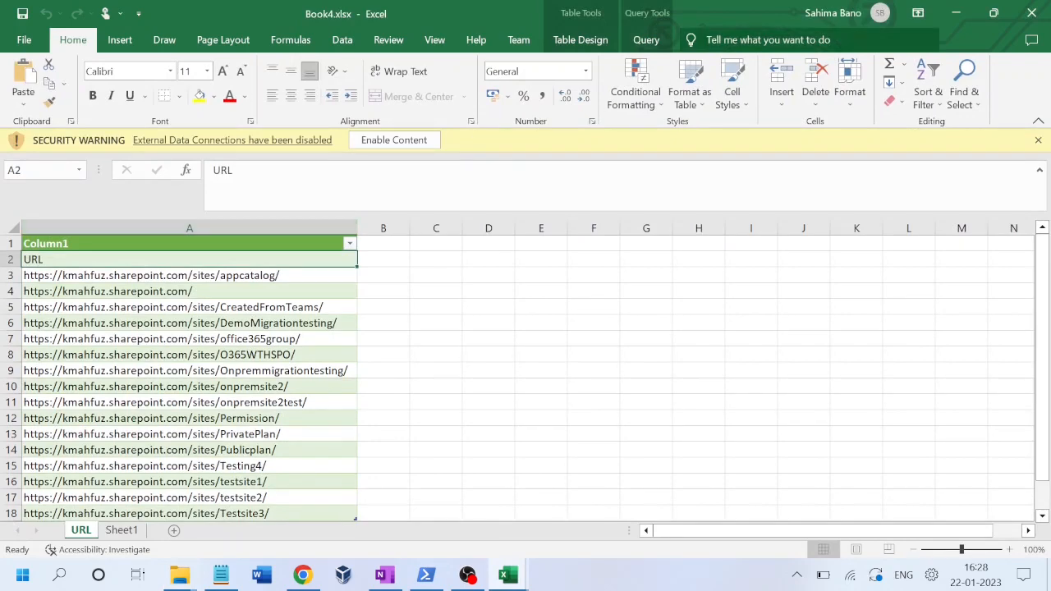
{"action": "left_click", "coordinate": [1043, 8]}
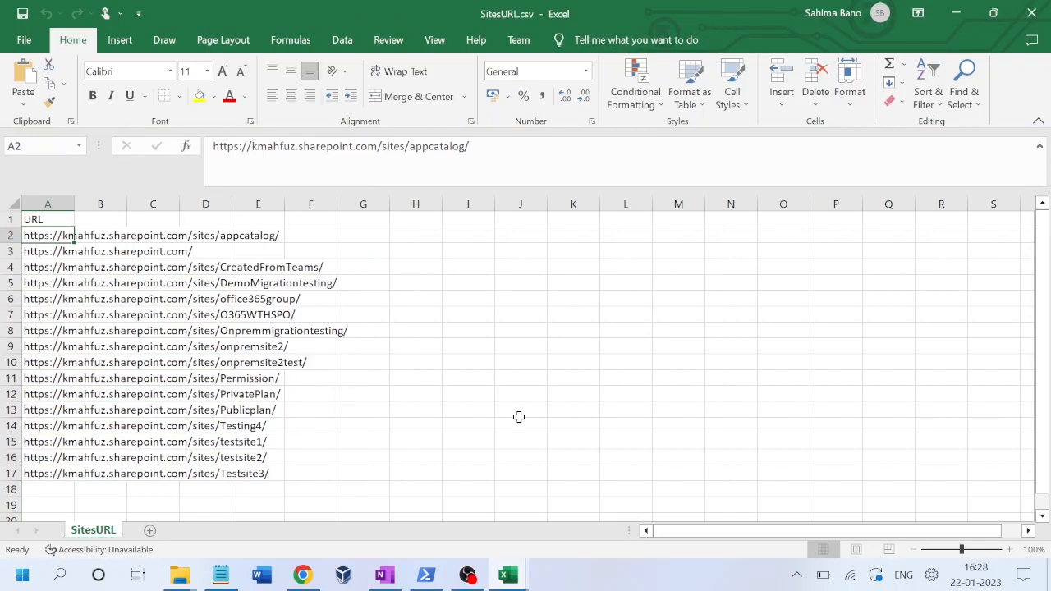
Switch to the Notepad notes and highlight all of section 1 on adding / at the end or beginning, including both VBA macros.
{"action": "left_click", "coordinate": [223, 576]}
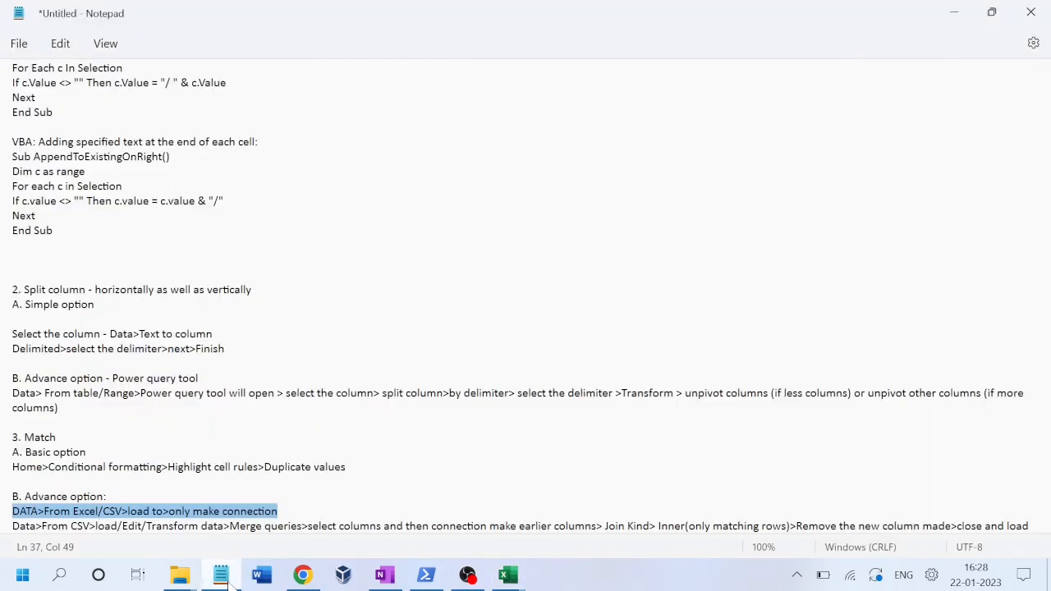
{"action": "left_click_drag", "start_coordinate": [54, 233], "coordinate": [0, 69]}
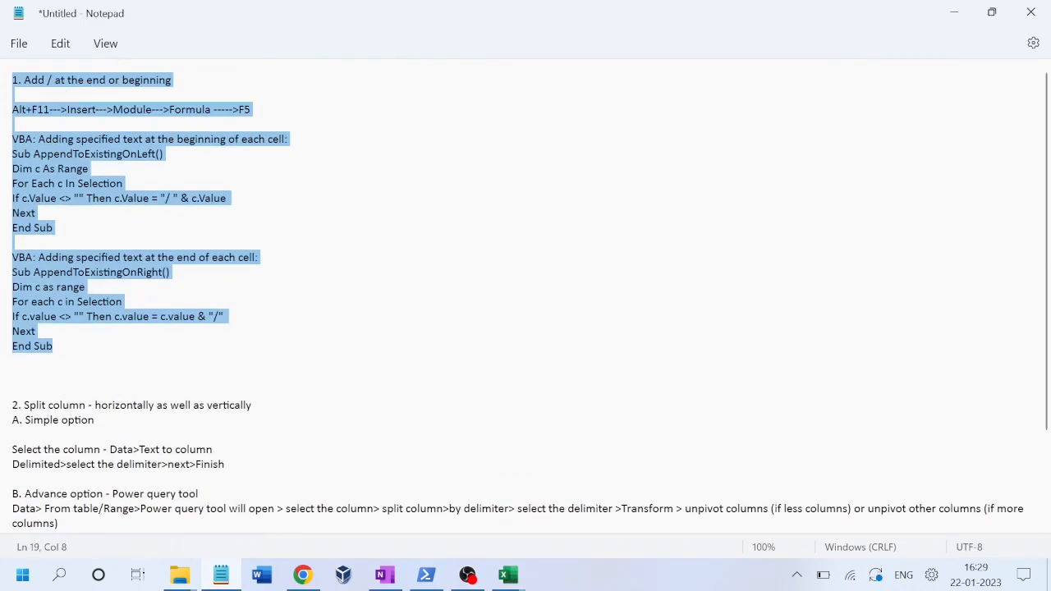
Highlight section 3 of the notes, on the basic and advance options for matching, and clear the highlight again.
{"action": "left_click_drag", "start_coordinate": [1047, 172], "coordinate": [1046, 361]}
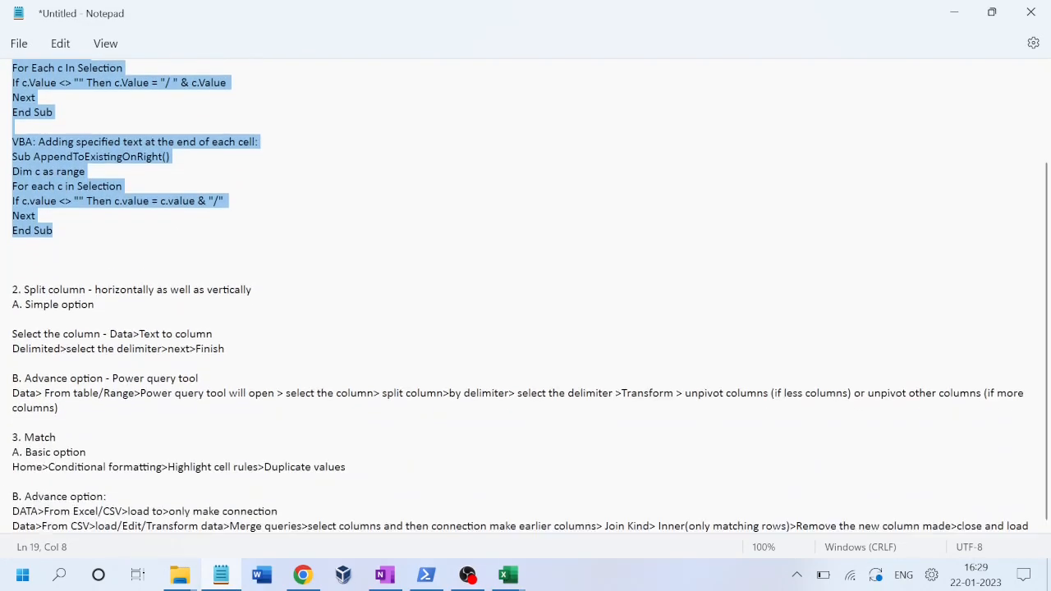
{"action": "left_click_drag", "start_coordinate": [13, 437], "coordinate": [575, 526]}
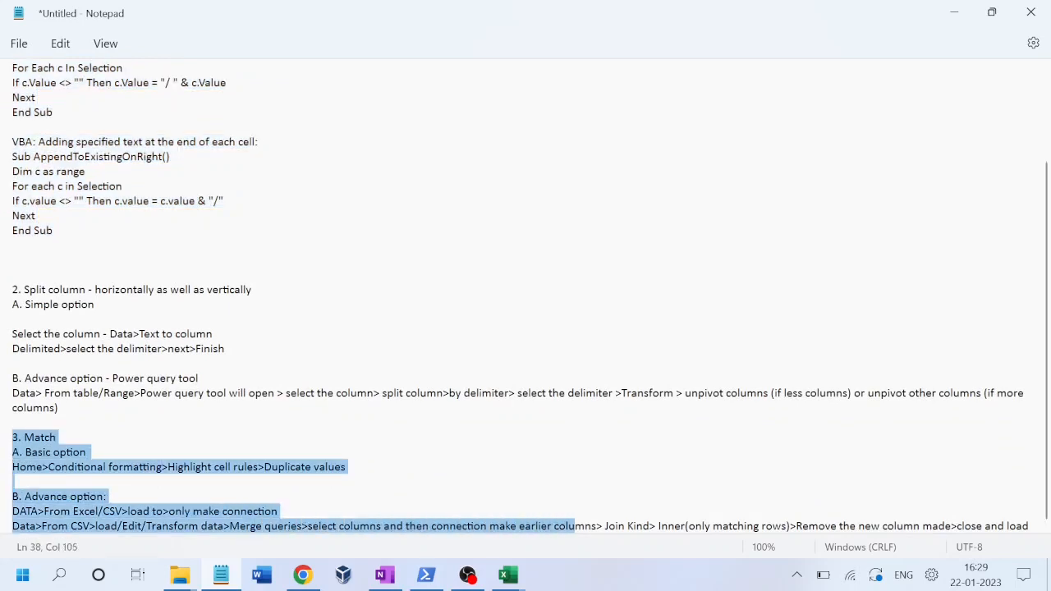
{"action": "left_click", "coordinate": [13, 422]}
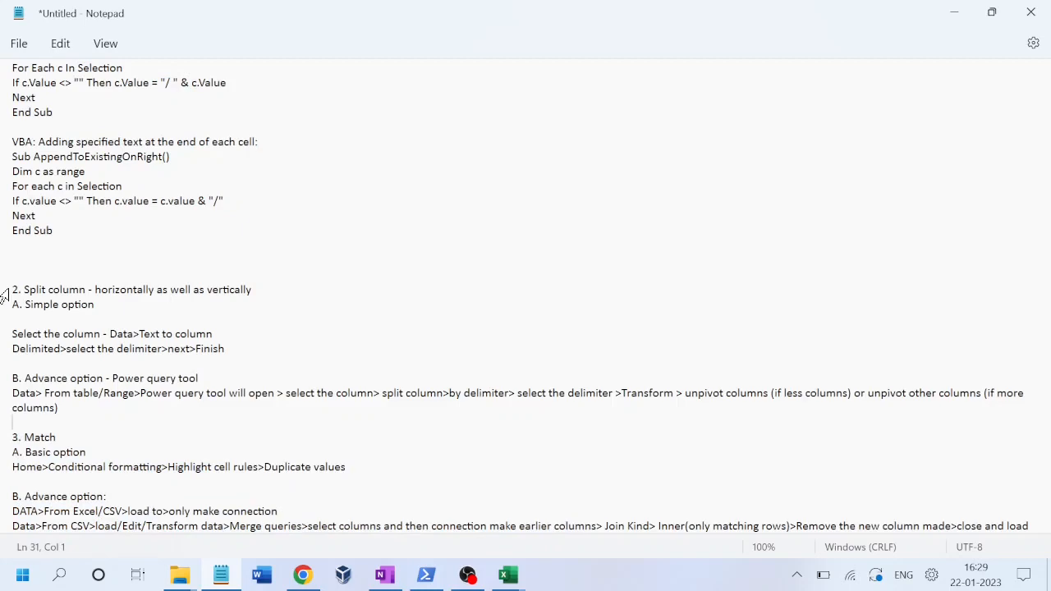
Close the open URL.csv workbook and open SitePermissionRpttoday2.csv from the Excel videos folder.
{"action": "left_click", "coordinate": [954, 13]}
{"action": "left_click", "coordinate": [1032, 12]}
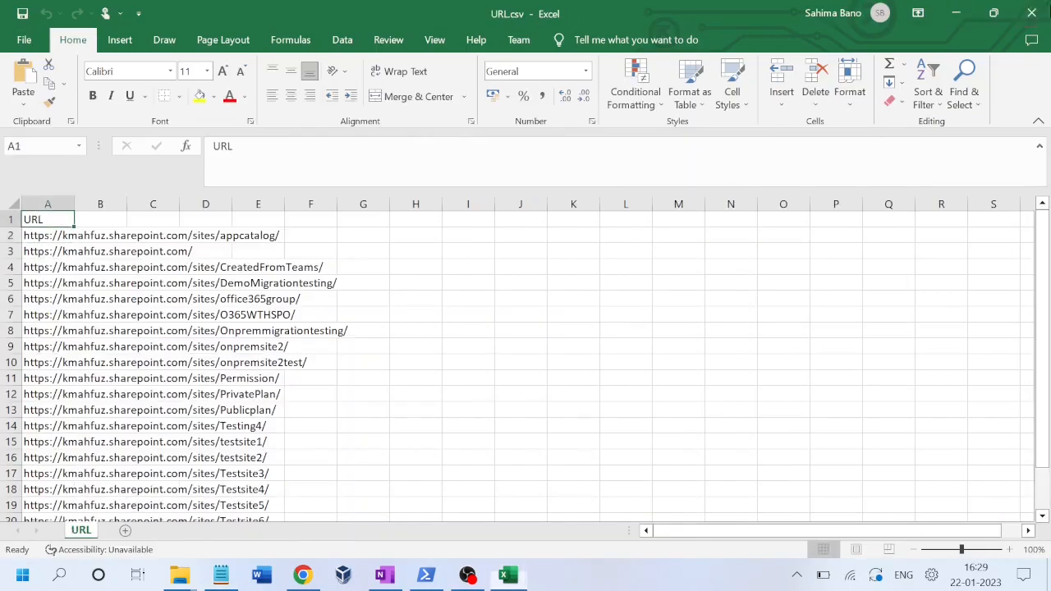
{"action": "left_click", "coordinate": [1036, 10]}
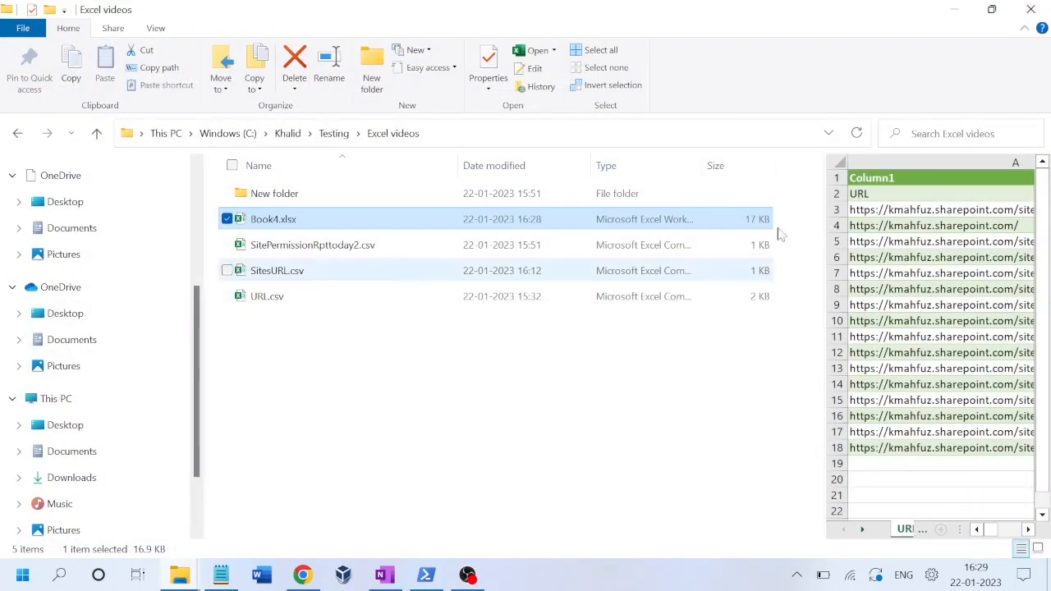
{"action": "left_click", "coordinate": [606, 349]}
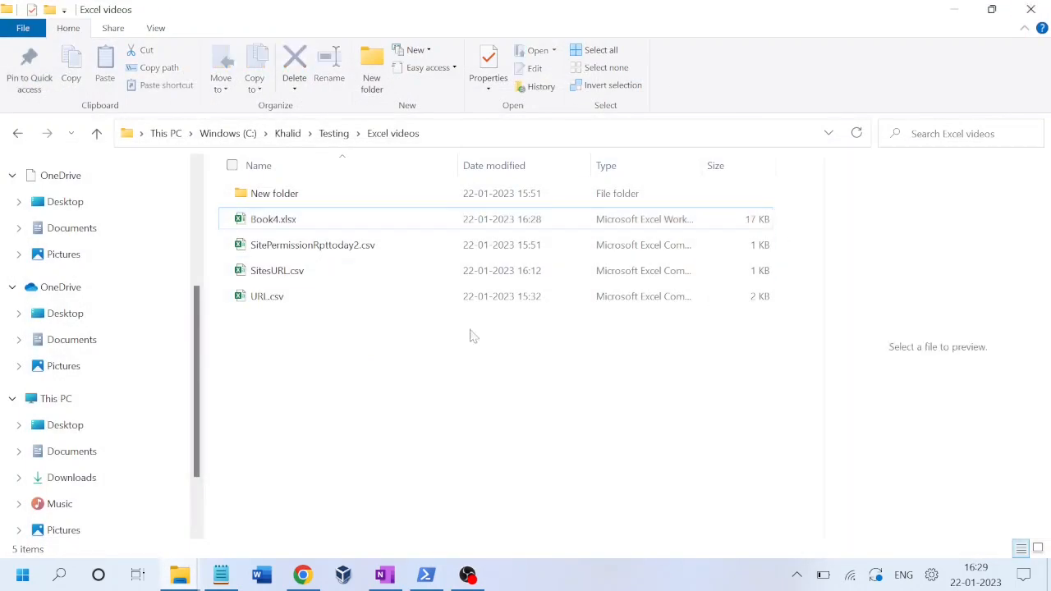
{"action": "left_click", "coordinate": [292, 251]}
{"action": "double_click", "coordinate": [293, 246]}
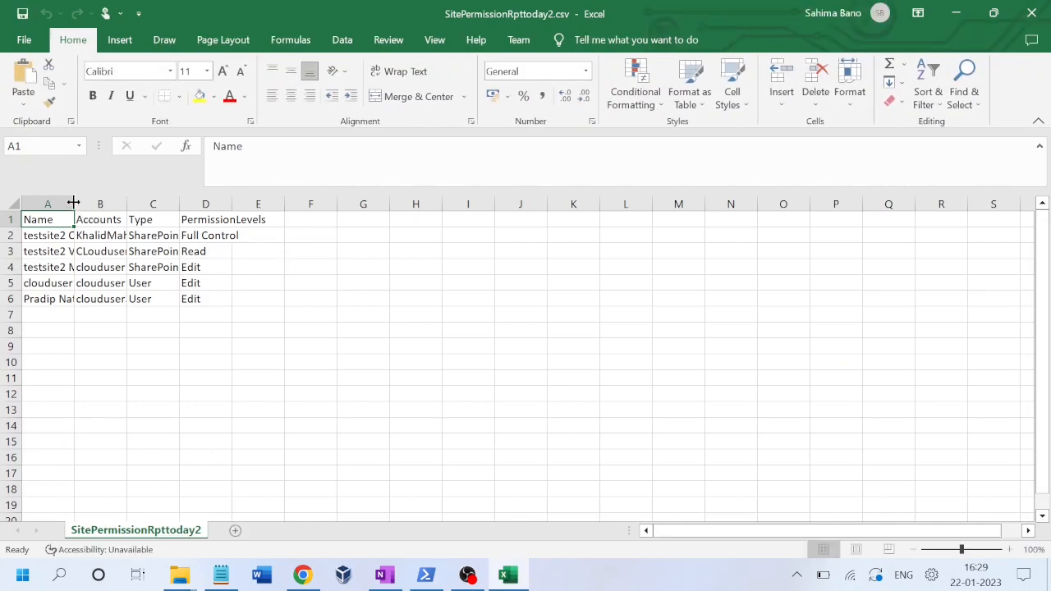
Widen columns A to D to fit their contents, and select the testsite2 Members accounts in cell B4.
{"action": "left_click_drag", "start_coordinate": [75, 204], "coordinate": [980, 203]}
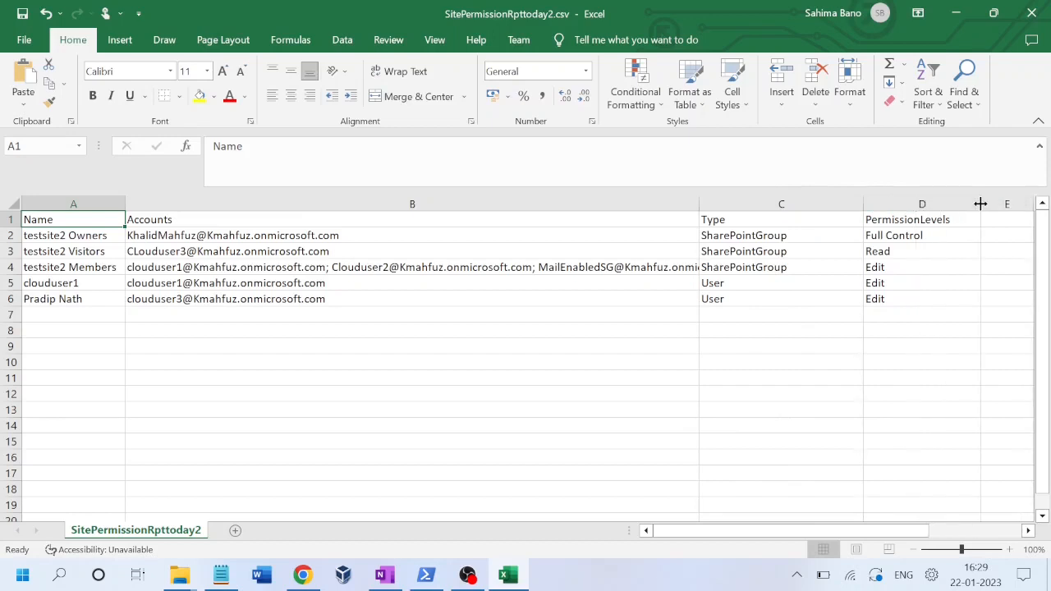
{"action": "left_click", "coordinate": [91, 270]}
{"action": "key", "text": "Right"}
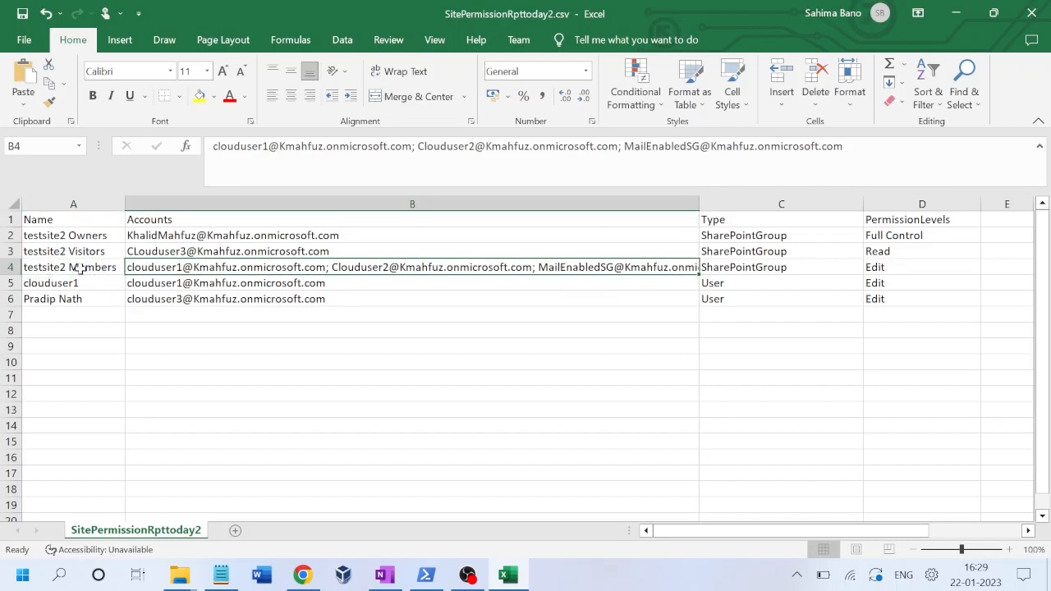
{"action": "left_click", "coordinate": [73, 268]}
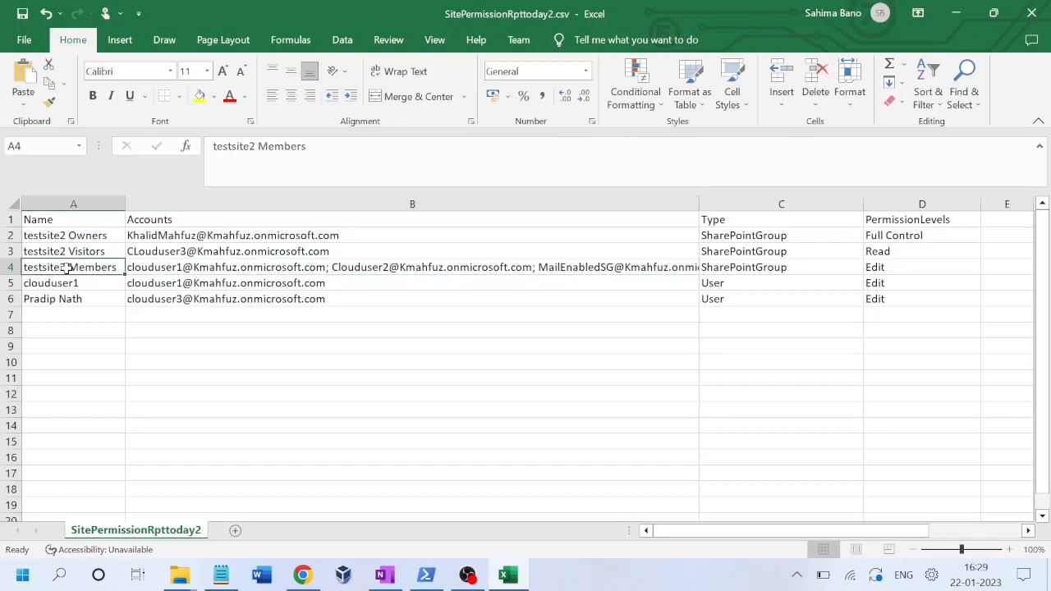
{"action": "left_click", "coordinate": [156, 268]}
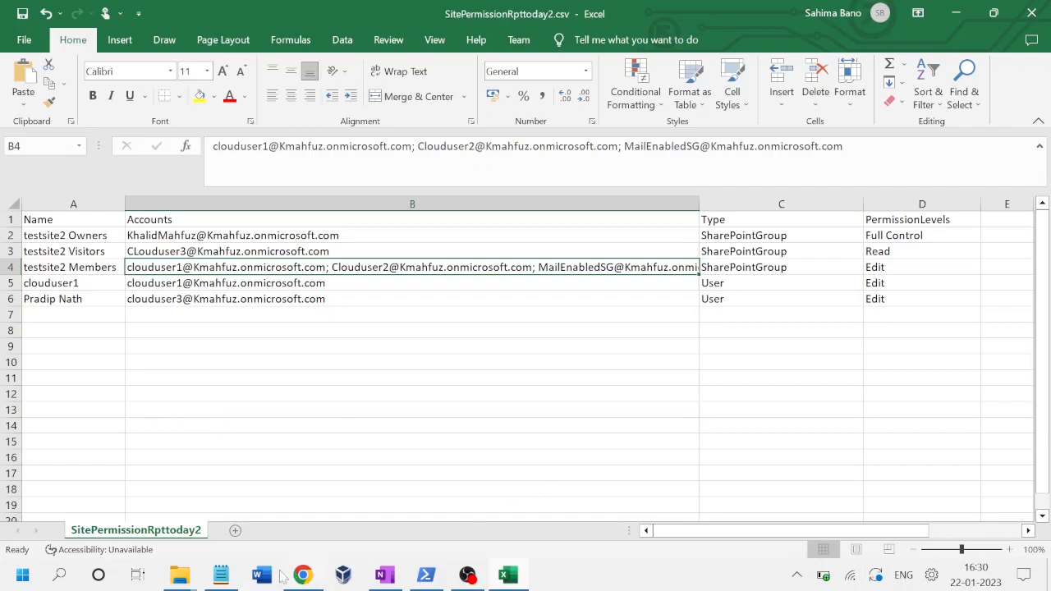
Switch to the Notepad notes and highlight the Simple option for splitting a column under section 2.
{"action": "left_click", "coordinate": [219, 576]}
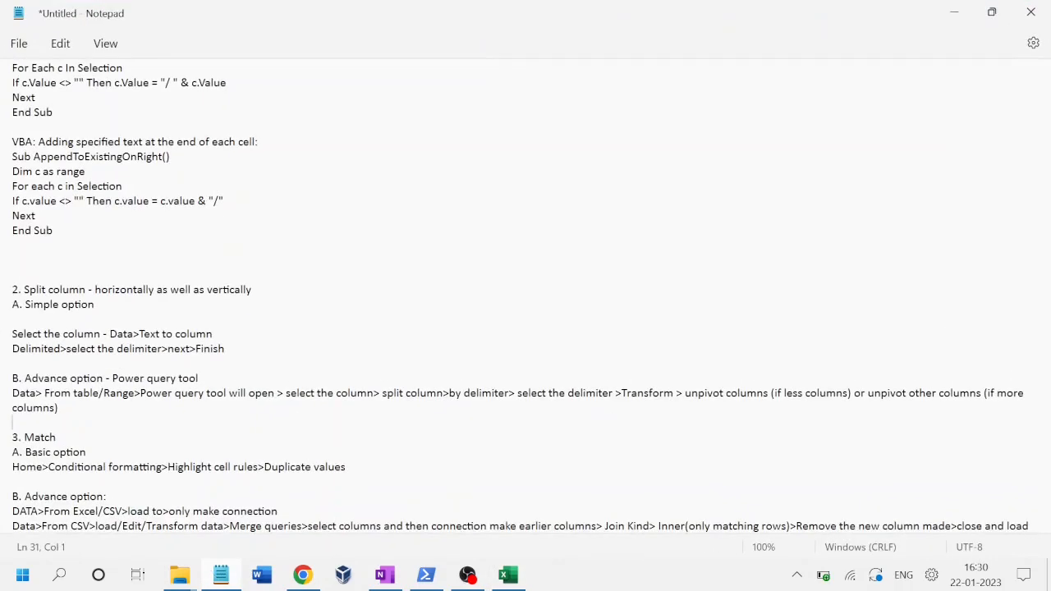
{"action": "left_click", "coordinate": [57, 438]}
{"action": "left_click", "coordinate": [8, 295]}
{"action": "key", "text": "Down"}
{"action": "key", "text": "shift+Down"}
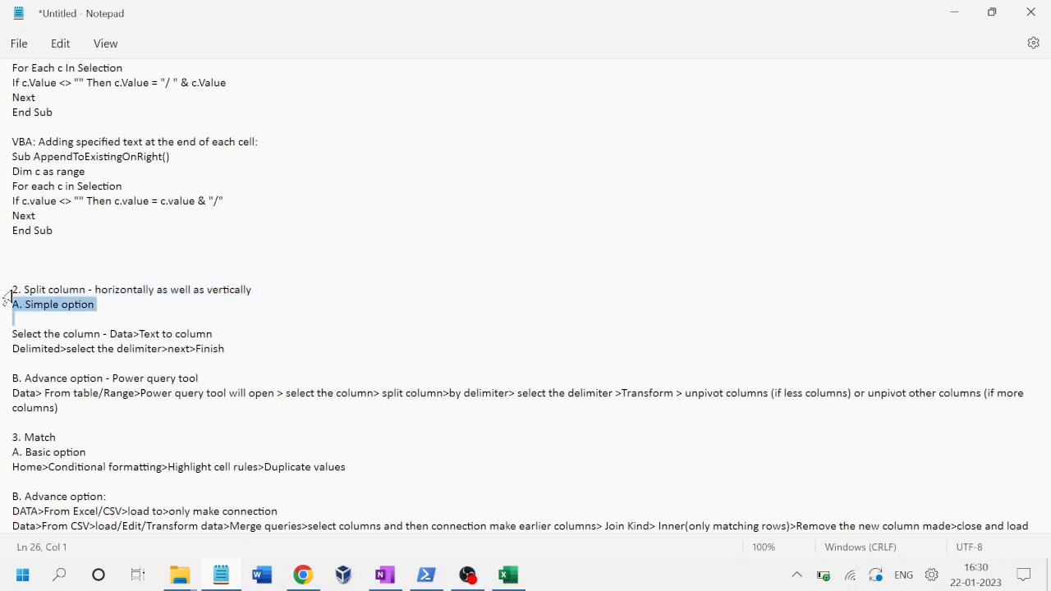
{"action": "key", "text": "shift+Down"}
{"action": "key", "text": "shift+Down"}
{"action": "key", "text": "shift+Down"}
{"action": "key", "text": "shift+Down"}
{"action": "key", "text": "shift+Down"}
{"action": "key", "text": "shift+Up"}
{"action": "key", "text": "shift+Up"}
{"action": "key", "text": "shift+Up"}
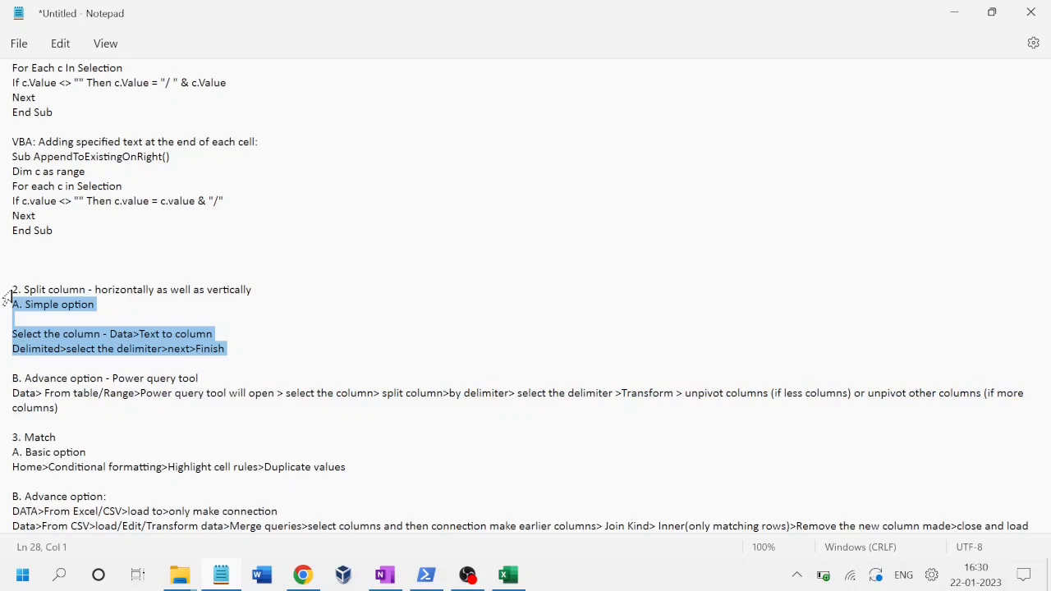
Back in Excel, split cell B4 with Text to Columns as delimited data by Tab and Semicolon, replacing the existing data in neighbouring cells.
{"action": "key", "text": "alt+Tab"}
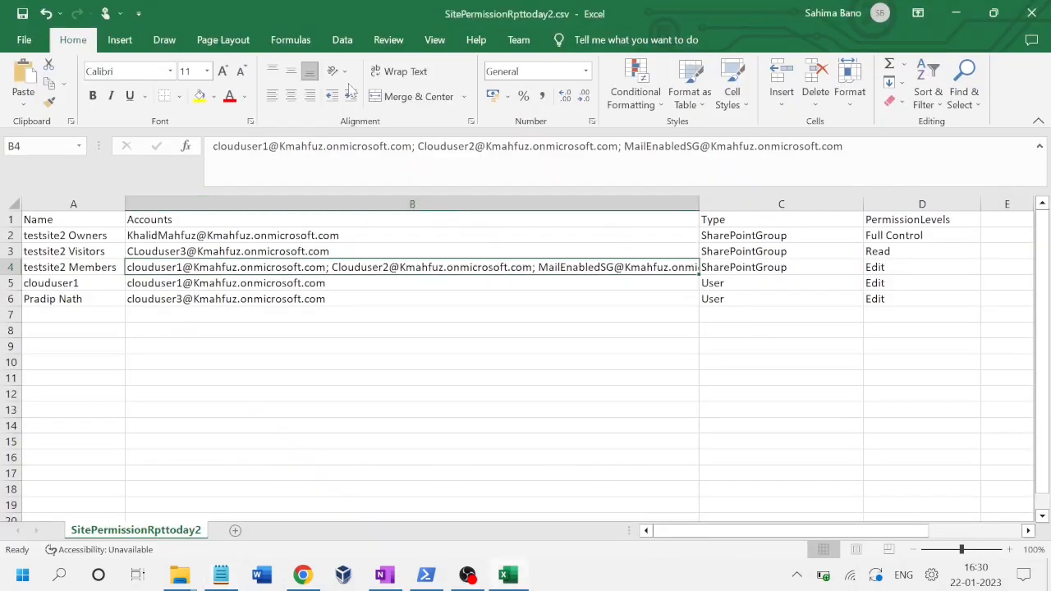
{"action": "left_click", "coordinate": [345, 41]}
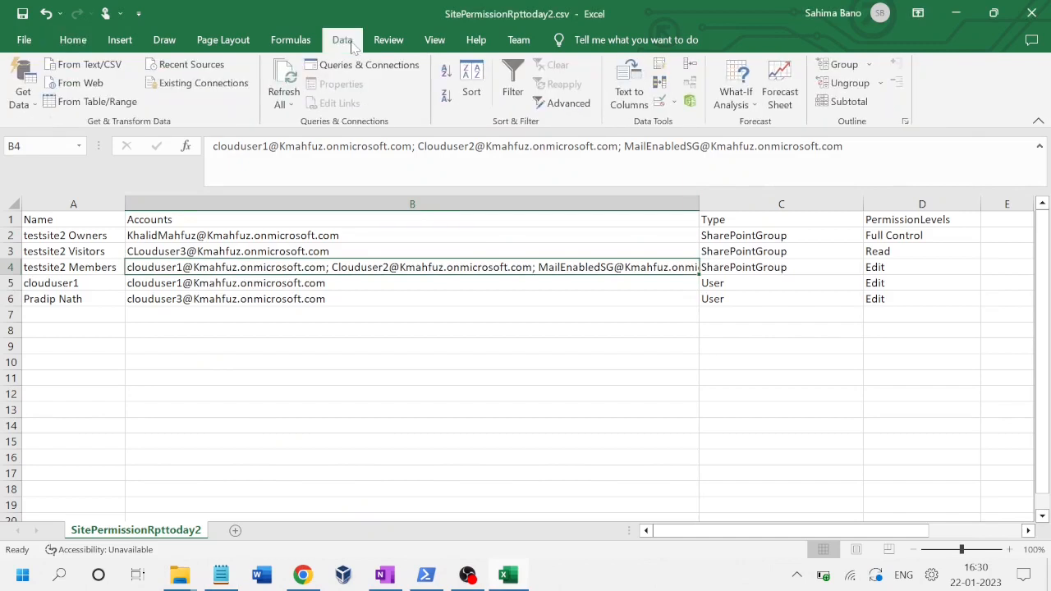
{"action": "left_click", "coordinate": [629, 97]}
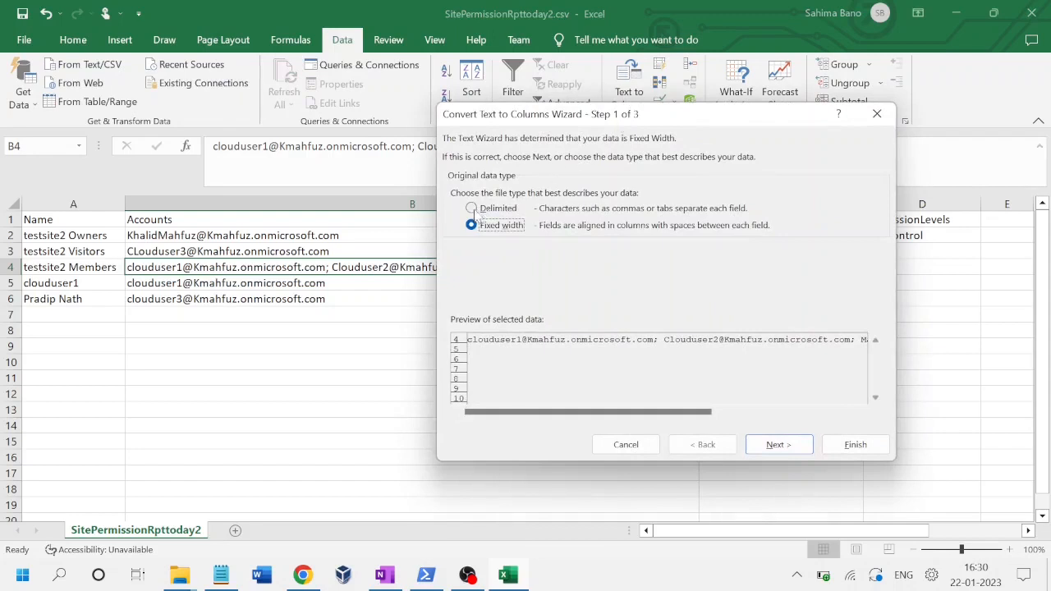
{"action": "left_click", "coordinate": [471, 209]}
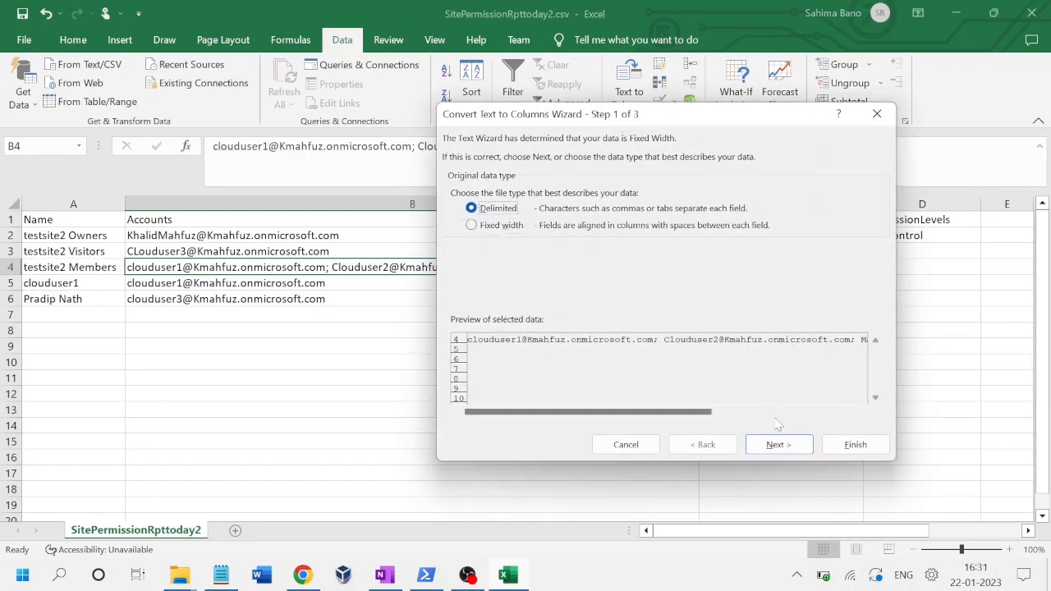
{"action": "left_click", "coordinate": [777, 447]}
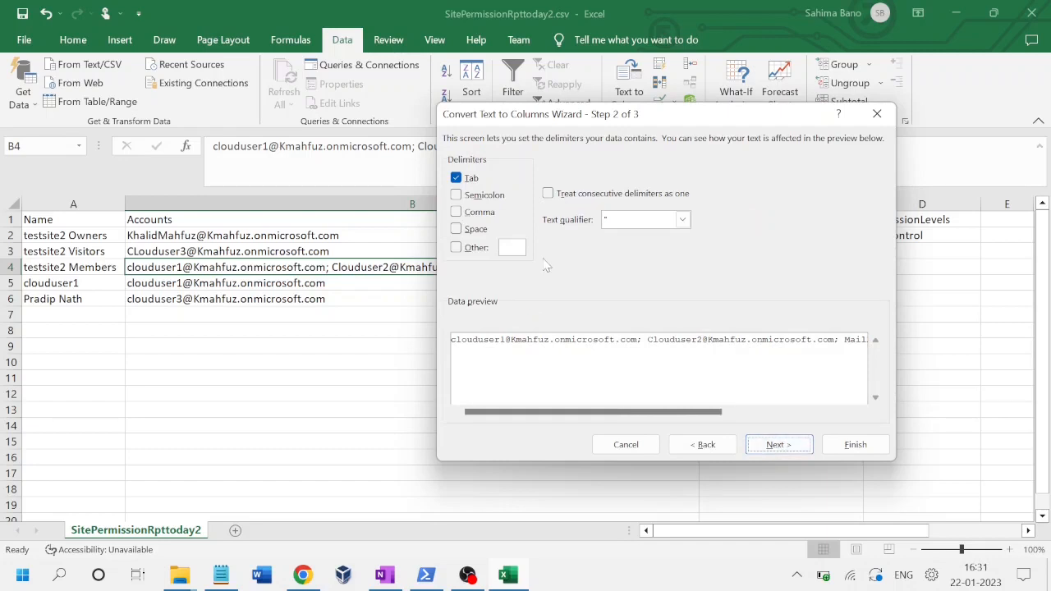
{"action": "left_click", "coordinate": [457, 195]}
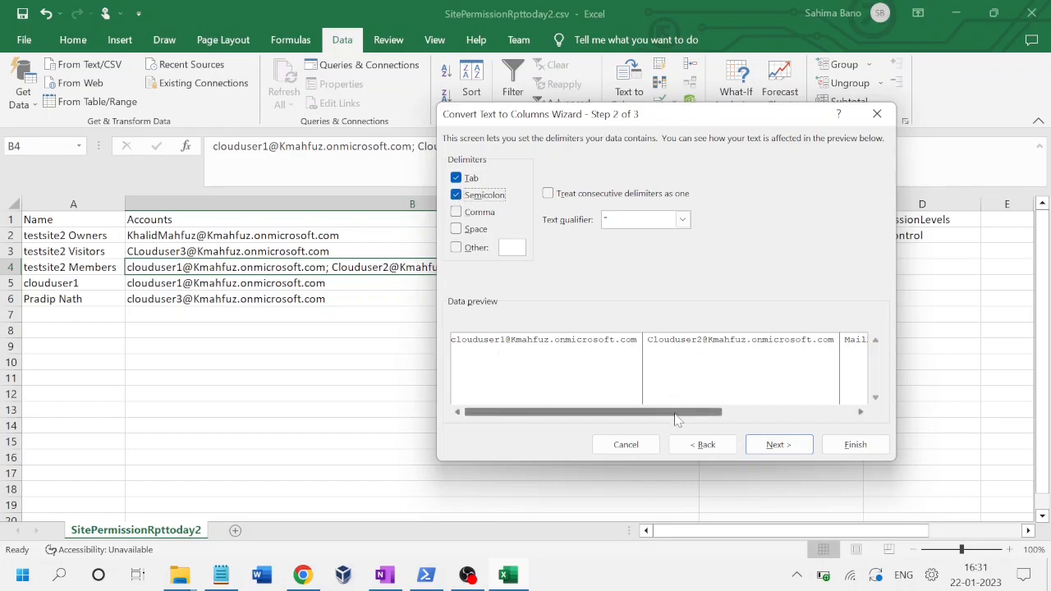
{"action": "left_click", "coordinate": [783, 414]}
{"action": "left_click", "coordinate": [785, 413]}
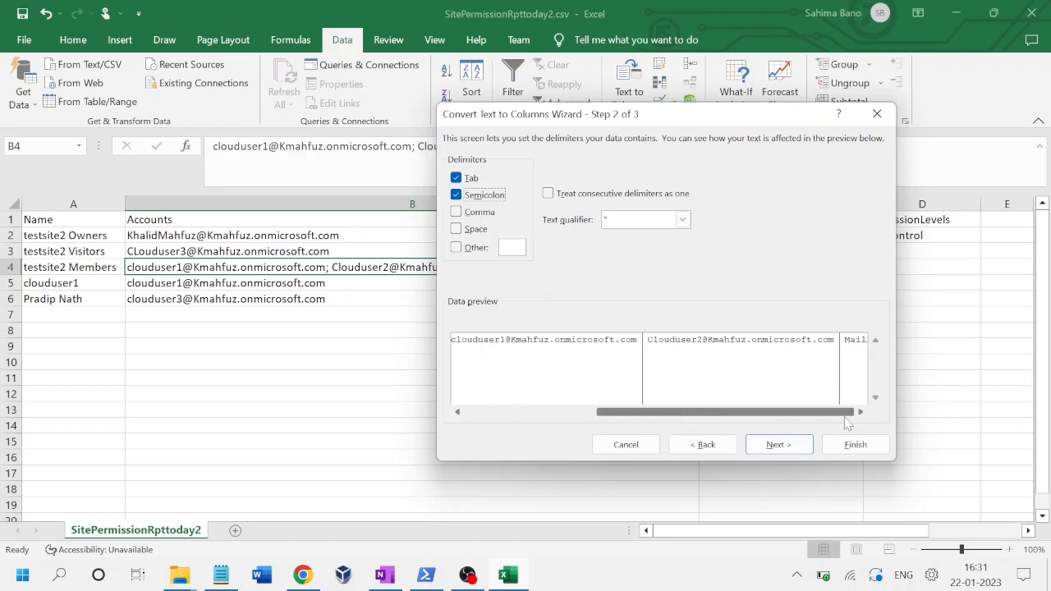
{"action": "left_click", "coordinate": [791, 446]}
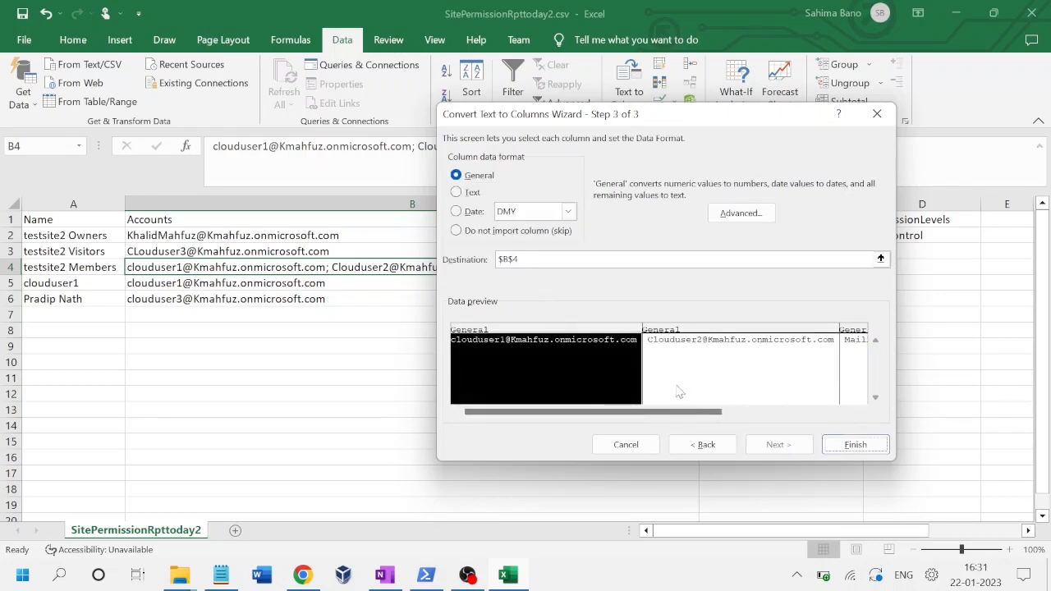
{"action": "left_click", "coordinate": [872, 448]}
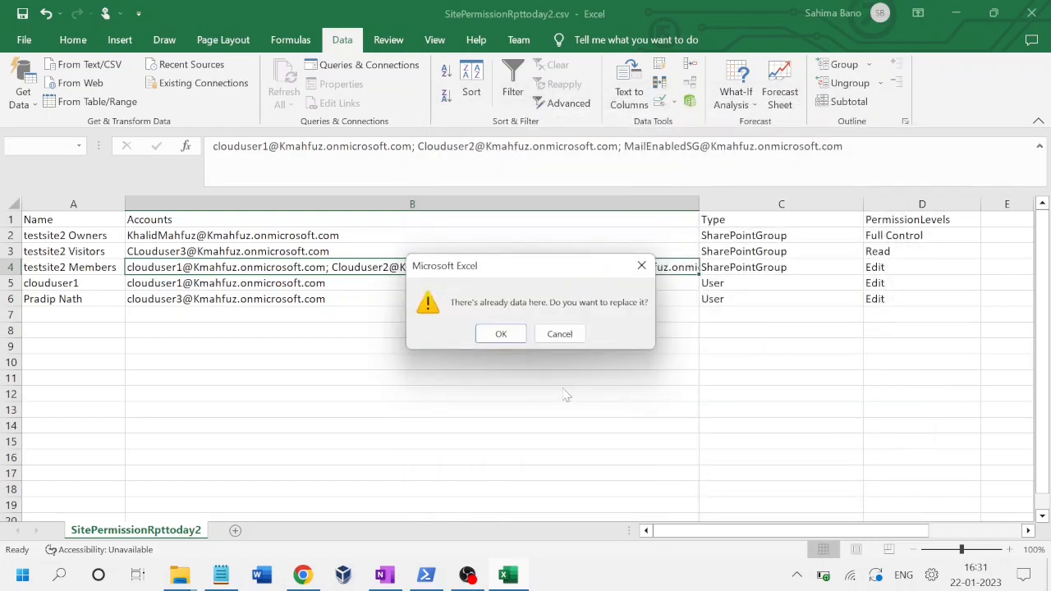
{"action": "left_click", "coordinate": [503, 334]}
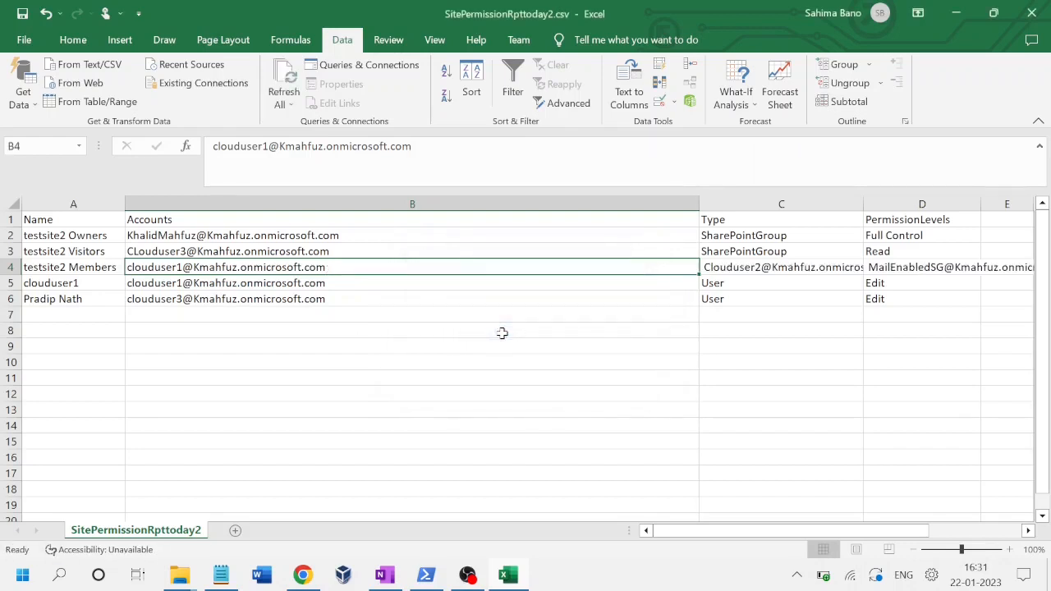
Go back and forth through the cells of row 4 to examine how the testsite2 Members accounts were split.
{"action": "left_click", "coordinate": [334, 283]}
{"action": "key", "text": "Up"}
{"action": "key", "text": "Right"}
{"action": "key", "text": "Right"}
{"action": "key", "text": "Right"}
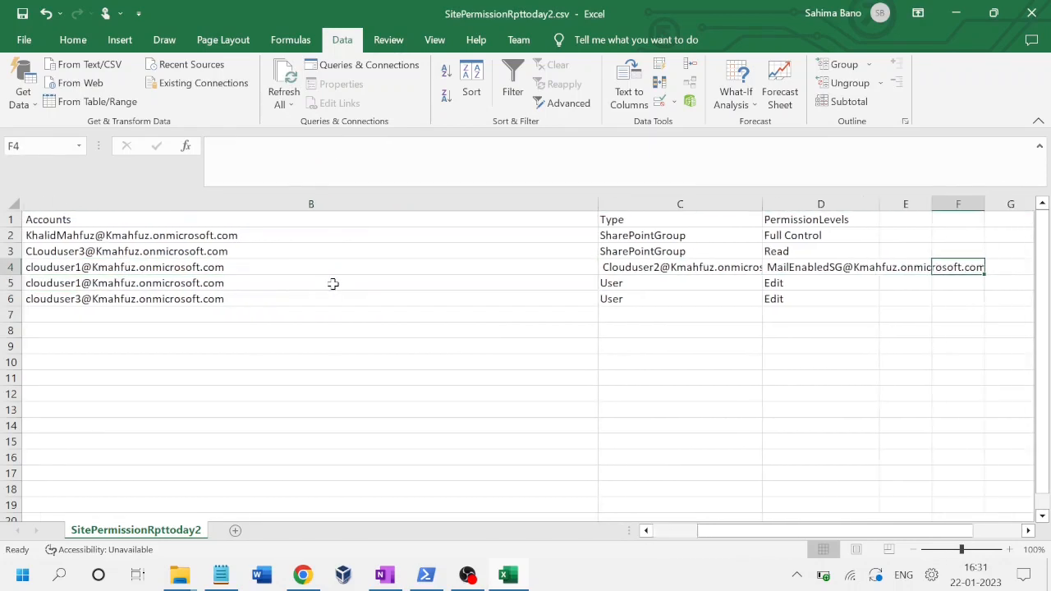
{"action": "key", "text": "Left"}
{"action": "key", "text": "Left"}
{"action": "key", "text": "Left"}
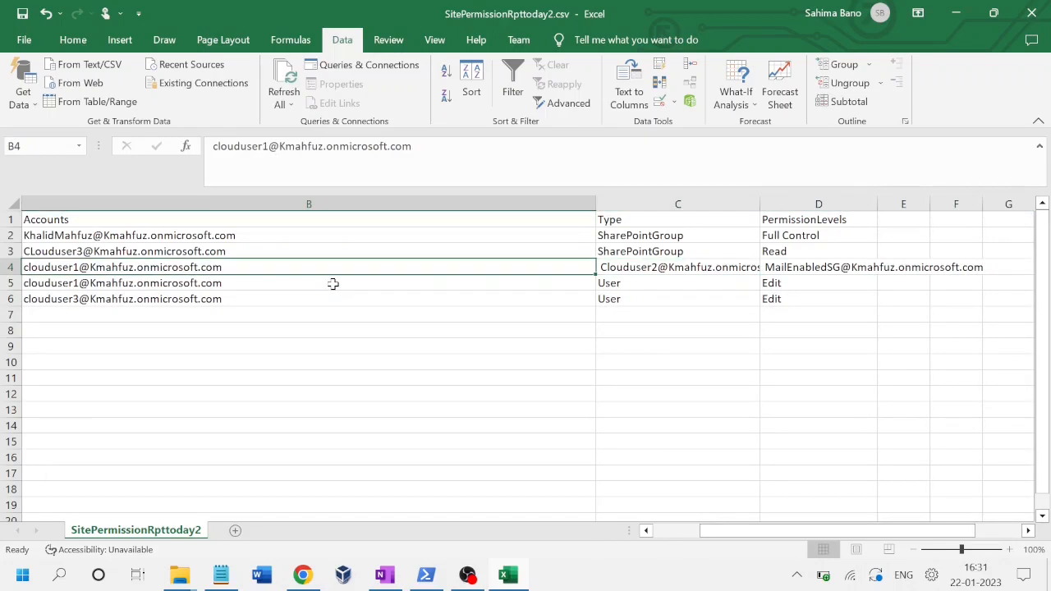
{"action": "key", "text": "Right"}
{"action": "key", "text": "Right"}
{"action": "key", "text": "Right"}
{"action": "key", "text": "Left"}
{"action": "key", "text": "Left"}
{"action": "key", "text": "Left"}
{"action": "key", "text": "Right"}
{"action": "key", "text": "Right"}
{"action": "key", "text": "Left"}
{"action": "key", "text": "Left"}
{"action": "key", "text": "Left"}
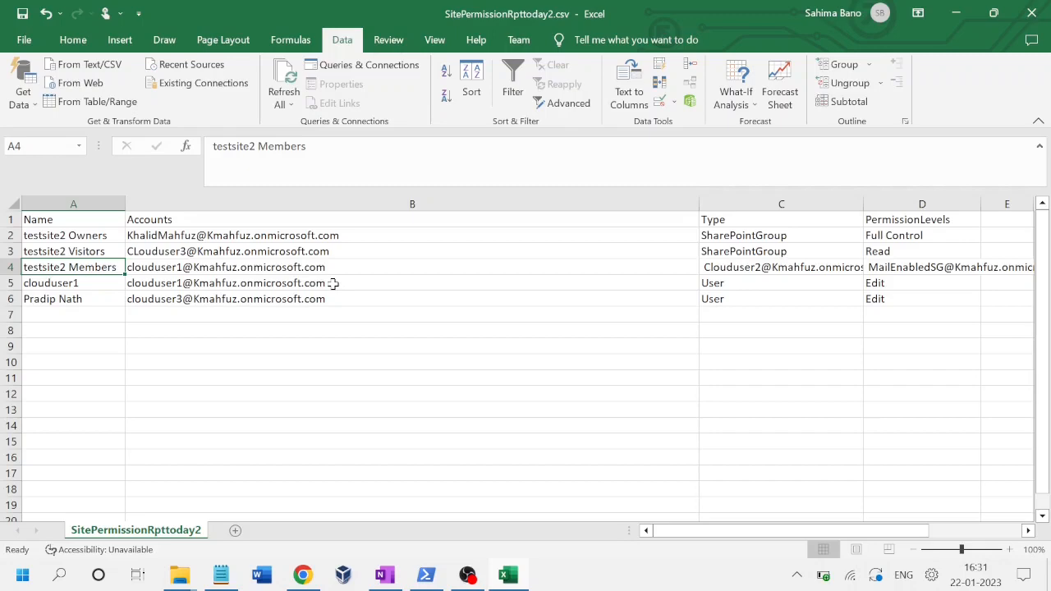
{"action": "left_click", "coordinate": [468, 575]}
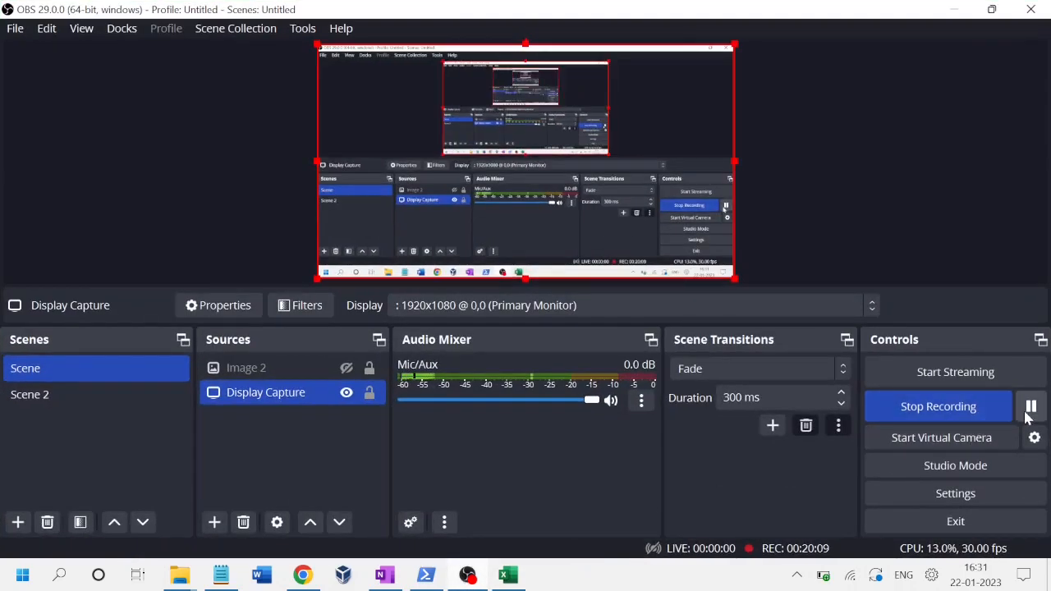
{"action": "left_click", "coordinate": [1030, 406]}
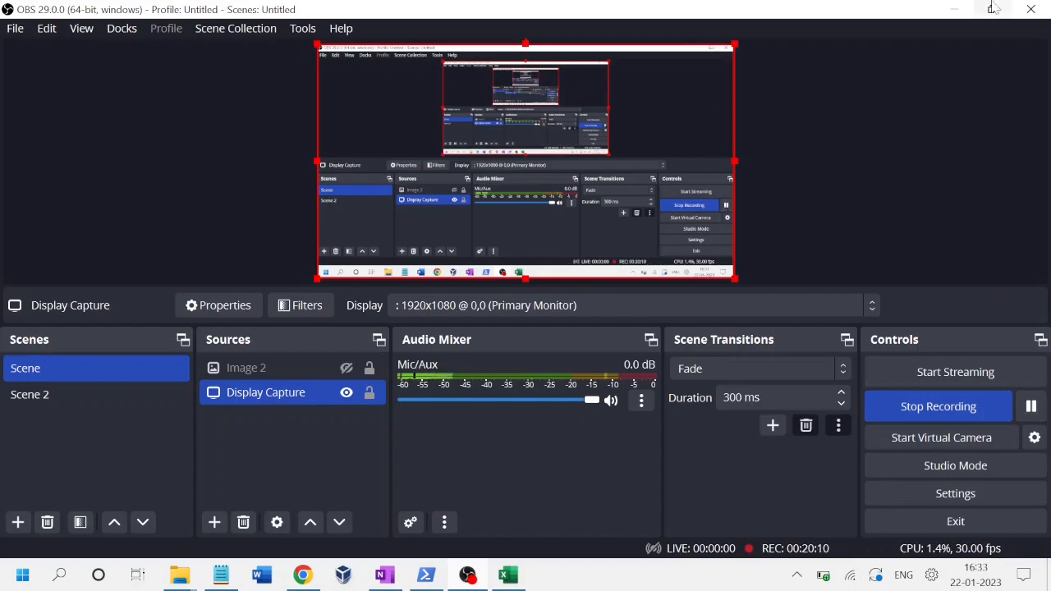
{"action": "left_click", "coordinate": [957, 10]}
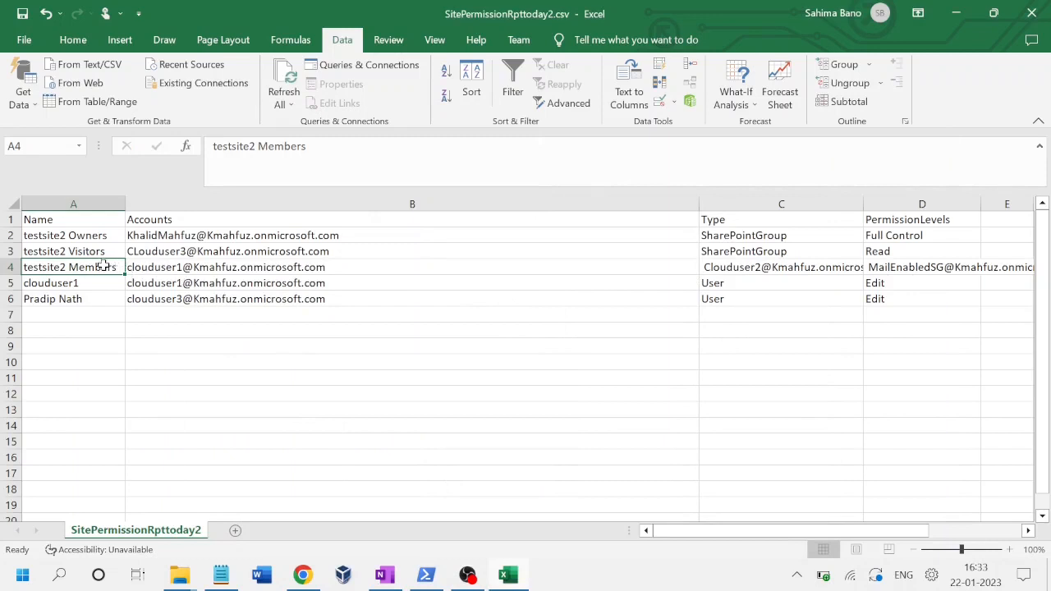
Check the split cells C4 and D4, and undo the Text to Columns split.
{"action": "key", "text": "Right"}
{"action": "key", "text": "Right"}
{"action": "key", "text": "Right"}
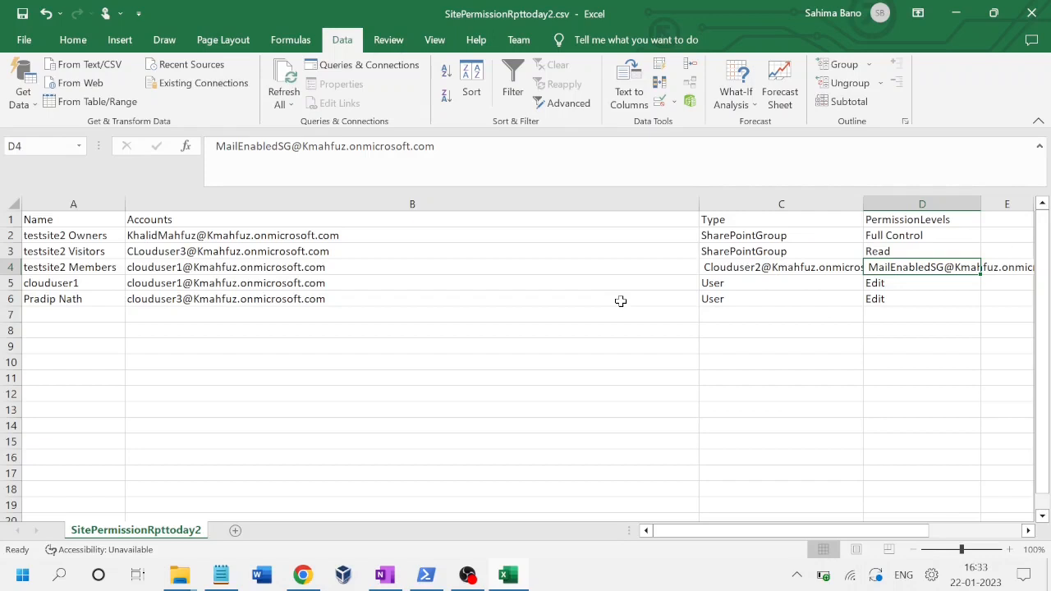
{"action": "key", "text": "ctrl+z"}
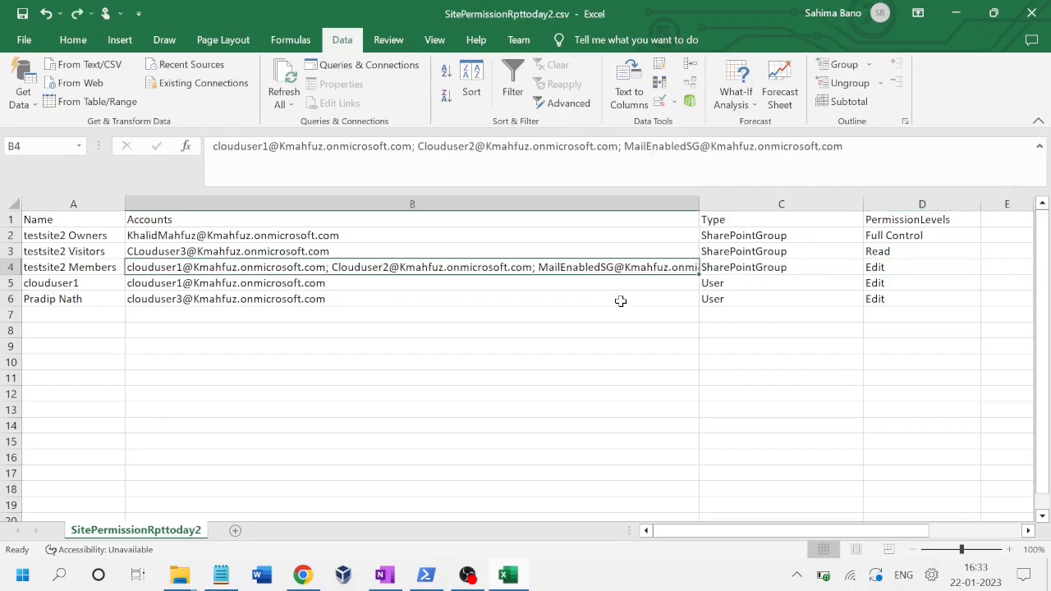
Move the Type and PermissionLevels cells C1:D6 to G1, leaving columns C and D free for split values.
{"action": "key", "text": "Right"}
{"action": "key", "text": "Up"}
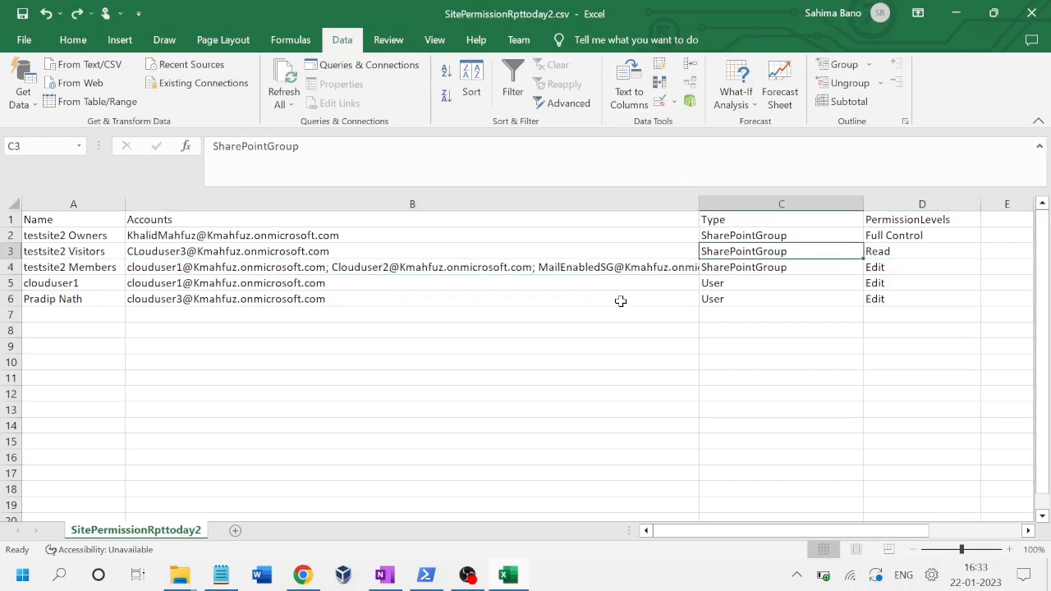
{"action": "key", "text": "Up"}
{"action": "key", "text": "Up"}
{"action": "key", "text": "shift+Right"}
{"action": "key", "text": "shift+Down"}
{"action": "key", "text": "shift+Down"}
{"action": "key", "text": "shift+Down"}
{"action": "key", "text": "shift+Down"}
{"action": "key", "text": "shift+Down"}
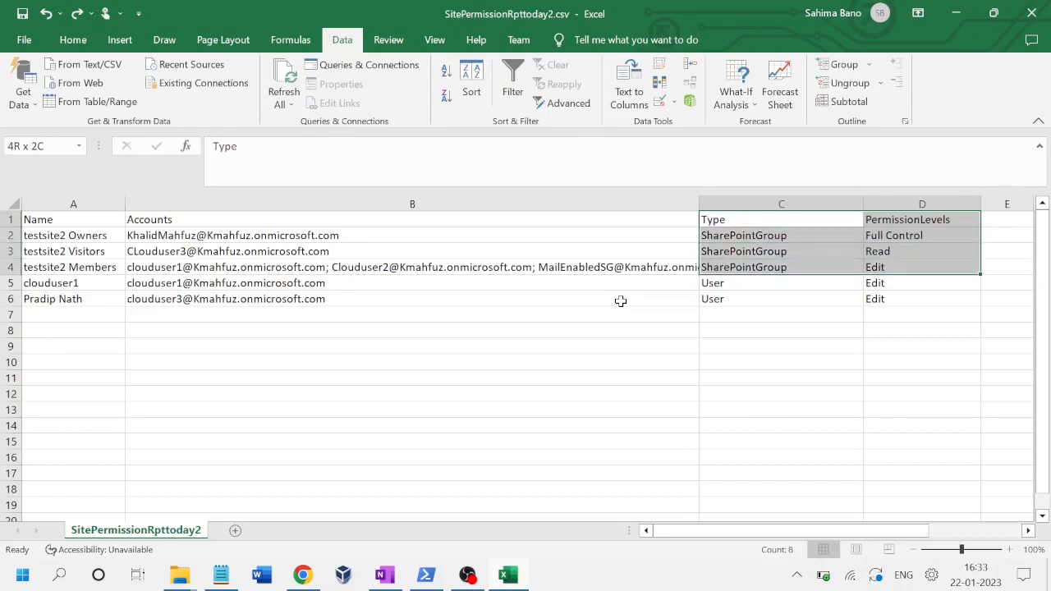
{"action": "key", "text": "ctrl+c"}
{"action": "key", "text": "Right"}
{"action": "key", "text": "Right"}
{"action": "key", "text": "Right"}
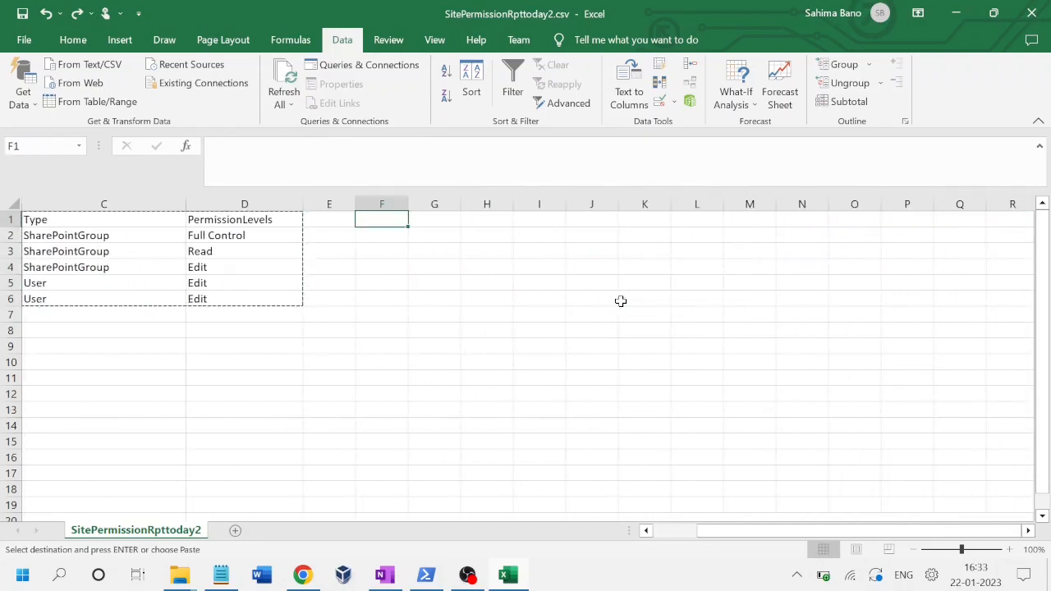
{"action": "key", "text": "Right"}
{"action": "key", "text": "ctrl+v"}
Split cell B4 with Text to Columns as delimited data by Tab and Semicolon, with General format and destination $B$4.
{"action": "key", "text": "Left"}
{"action": "key", "text": "Left"}
{"action": "key", "text": "Left"}
{"action": "key", "text": "Left"}
{"action": "key", "text": "Left"}
{"action": "key", "text": "Left"}
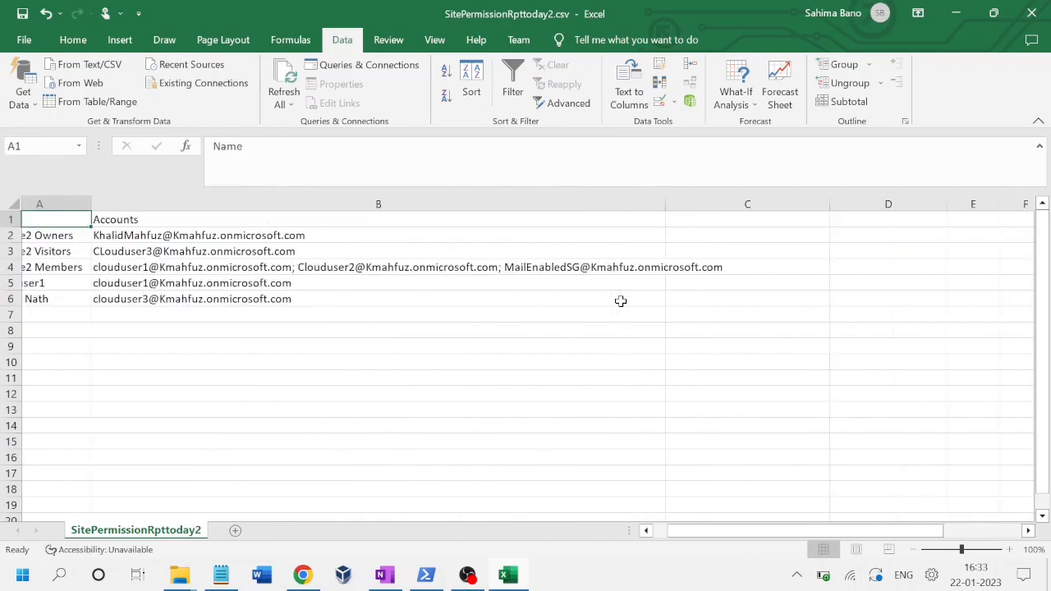
{"action": "key", "text": "Down"}
{"action": "key", "text": "Down"}
{"action": "key", "text": "Down"}
{"action": "key", "text": "Right"}
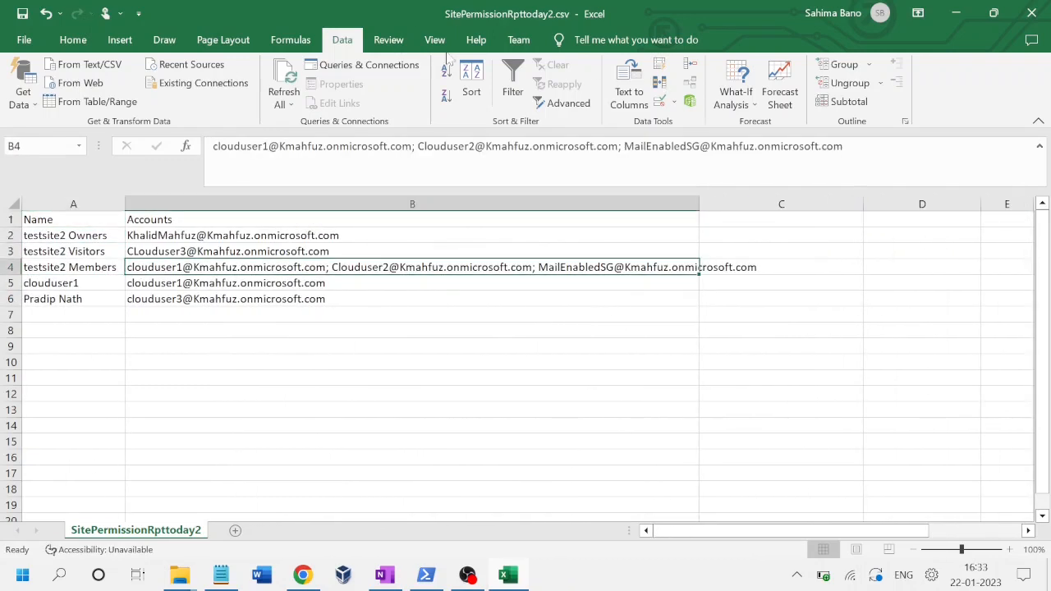
{"action": "left_click", "coordinate": [631, 102]}
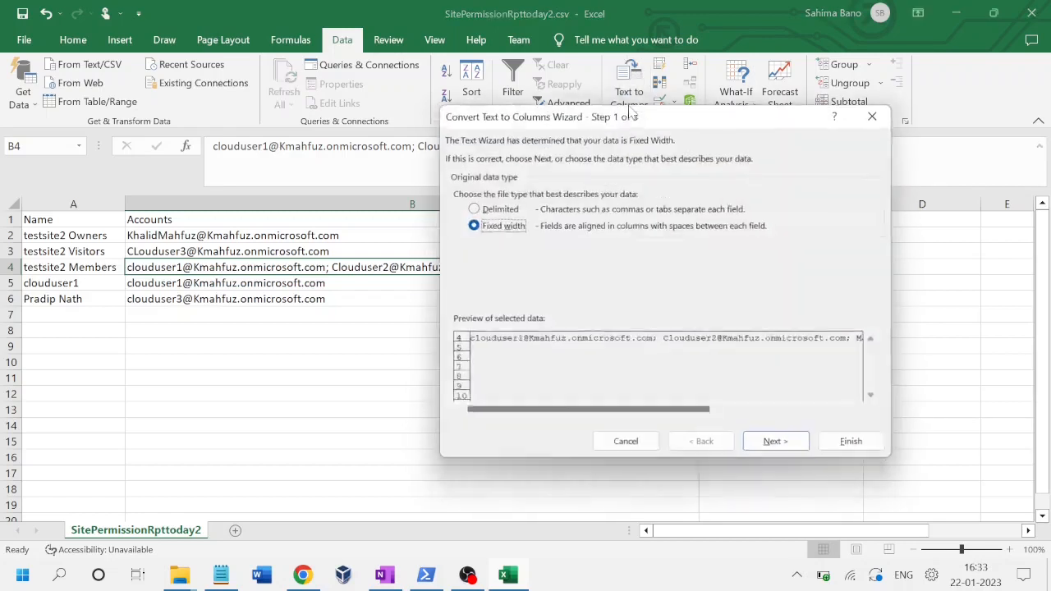
{"action": "left_click", "coordinate": [474, 208]}
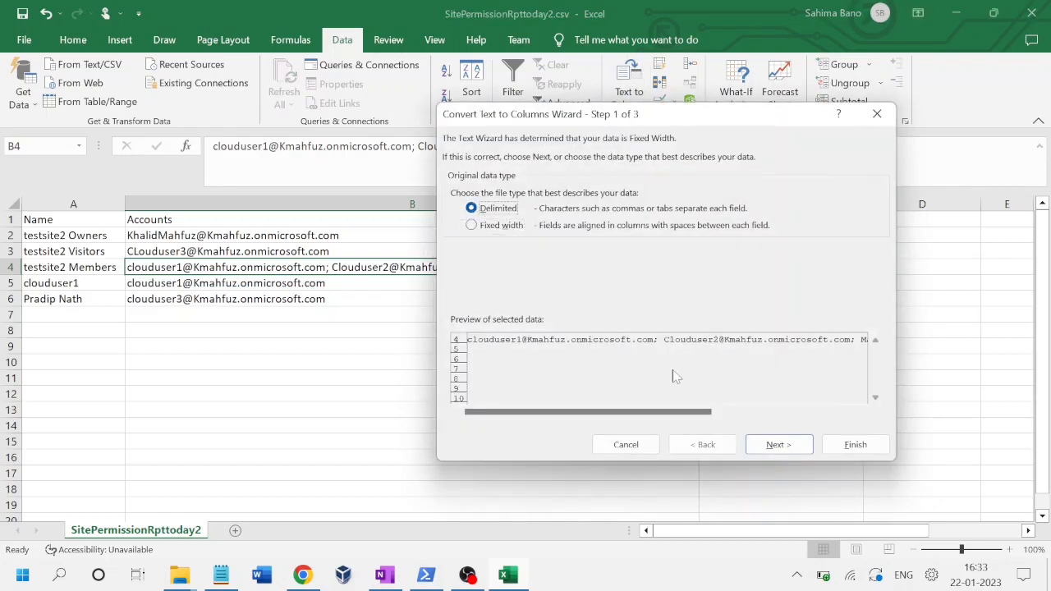
{"action": "left_click", "coordinate": [775, 447]}
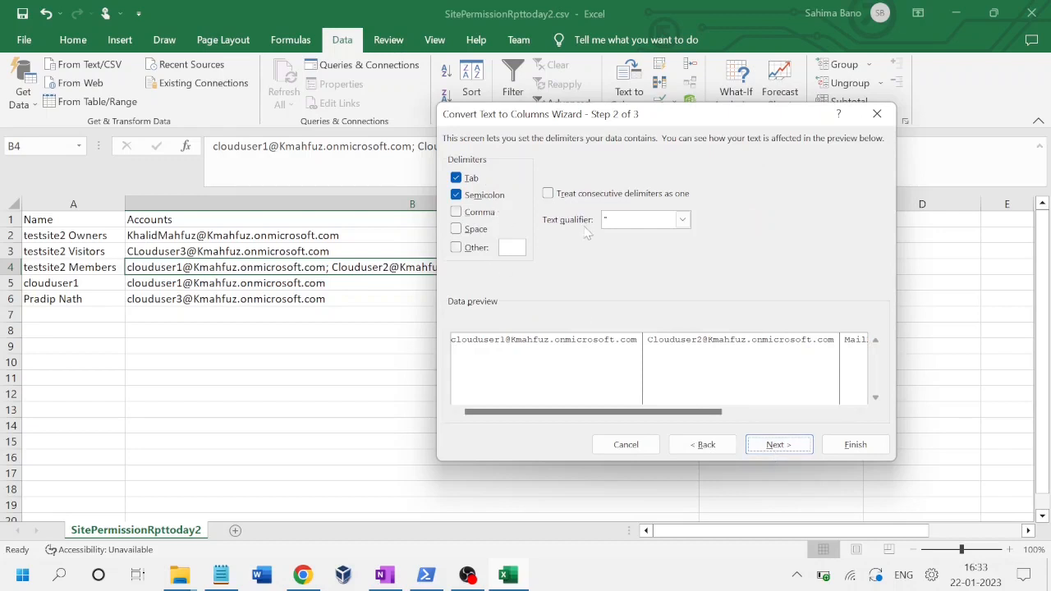
{"action": "left_click", "coordinate": [788, 446]}
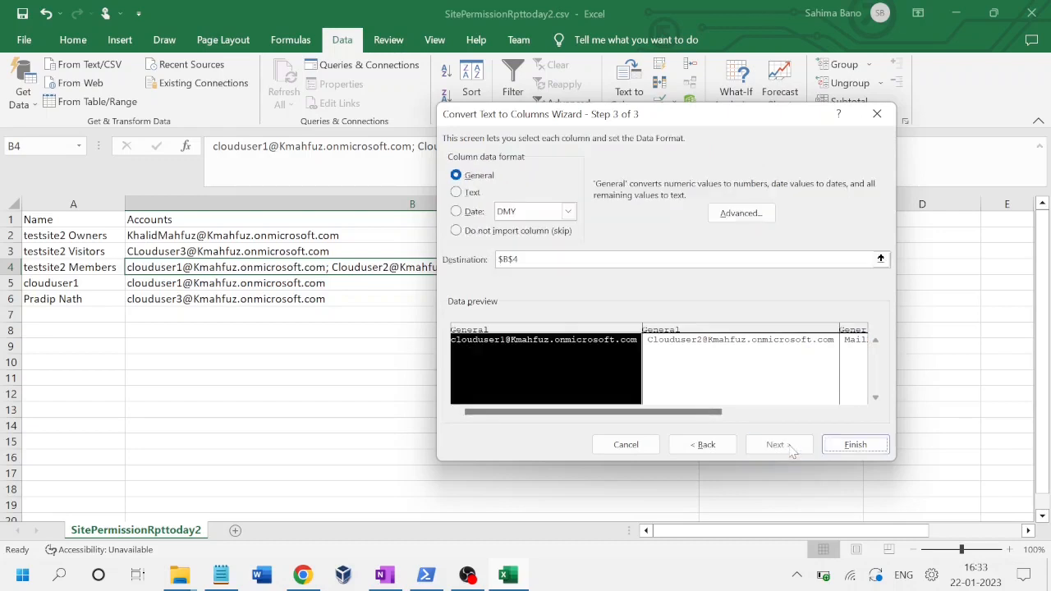
{"action": "left_click", "coordinate": [831, 446]}
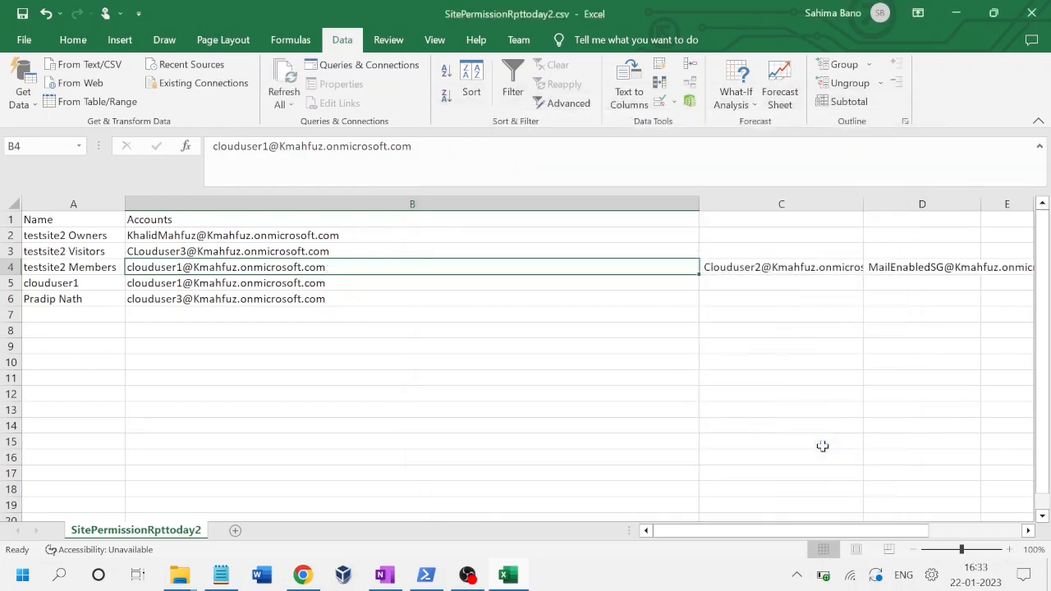
Go through row 4 to examine the split testsite2 Members accounts and the Type and PermissionLevels columns at G and H.
{"action": "left_click", "coordinate": [577, 372]}
{"action": "key", "text": "Up"}
{"action": "key", "text": "Up"}
{"action": "key", "text": "Up"}
{"action": "key", "text": "Up"}
{"action": "key", "text": "Up"}
{"action": "key", "text": "Up"}
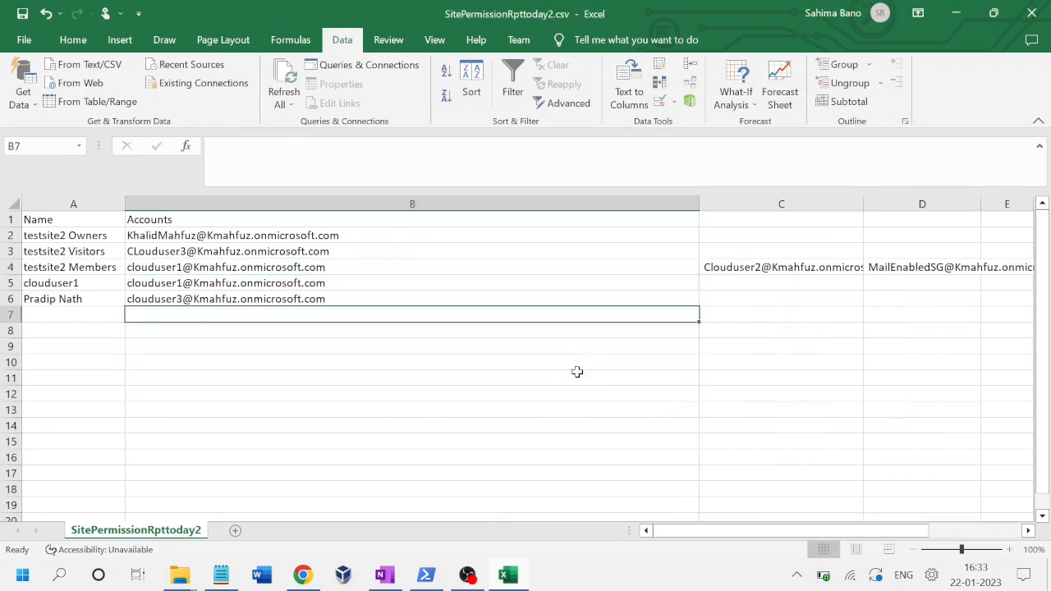
{"action": "key", "text": "Up"}
{"action": "key", "text": "Right"}
{"action": "key", "text": "Right"}
{"action": "key", "text": "Right"}
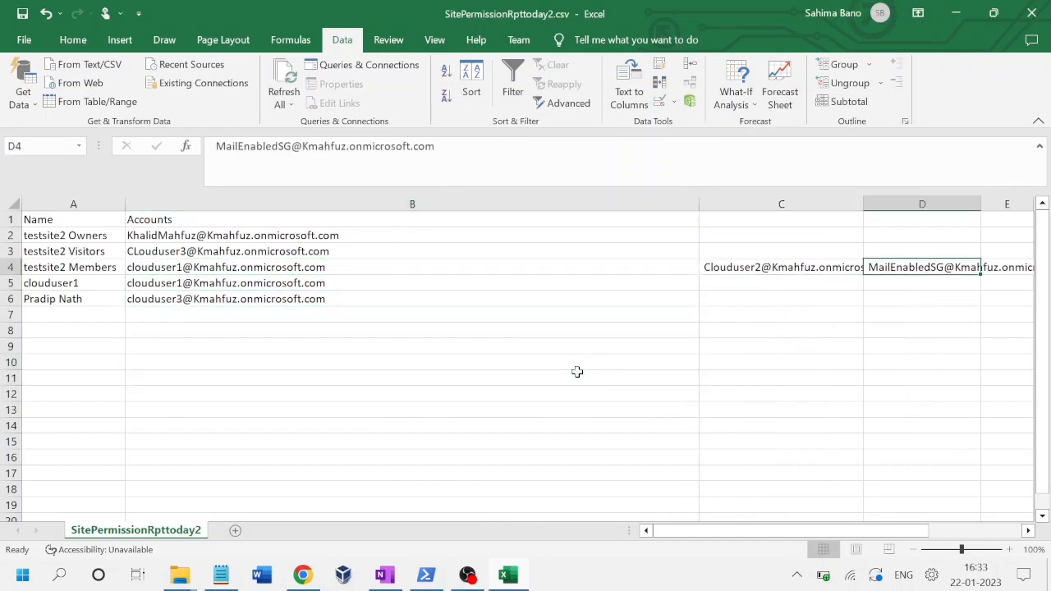
{"action": "scroll", "coordinate": [577, 372], "scroll_direction": "right", "scroll_amount": 2}
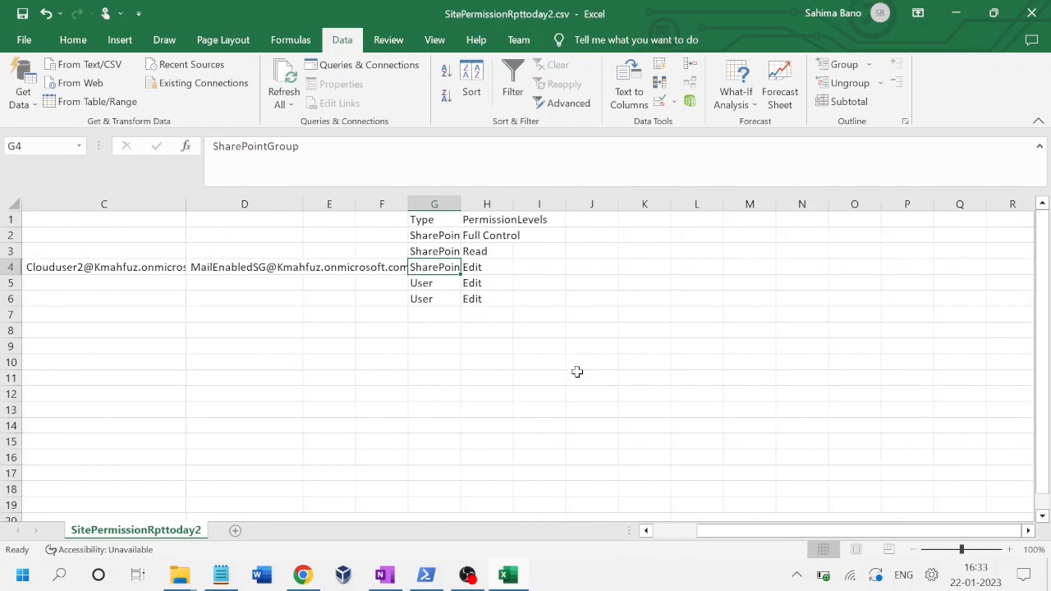
{"action": "key", "text": "Left"}
{"action": "key", "text": "Left"}
{"action": "key", "text": "Left"}
{"action": "key", "text": "Left"}
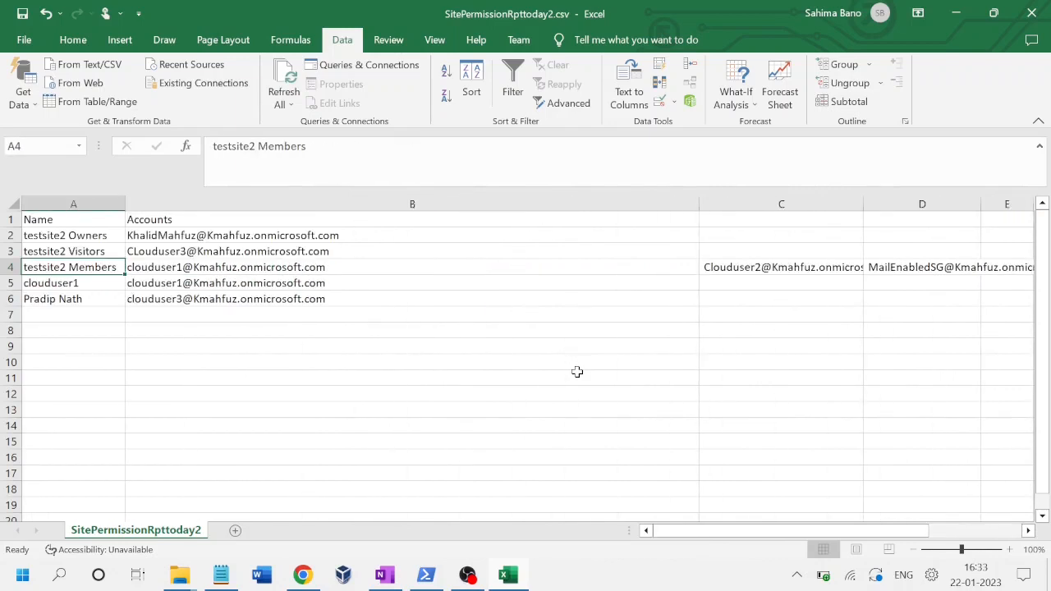
Undo the Text to Columns split and the move of the Type and PermissionLevels columns, and return to cell A1.
{"action": "key", "text": "Right"}
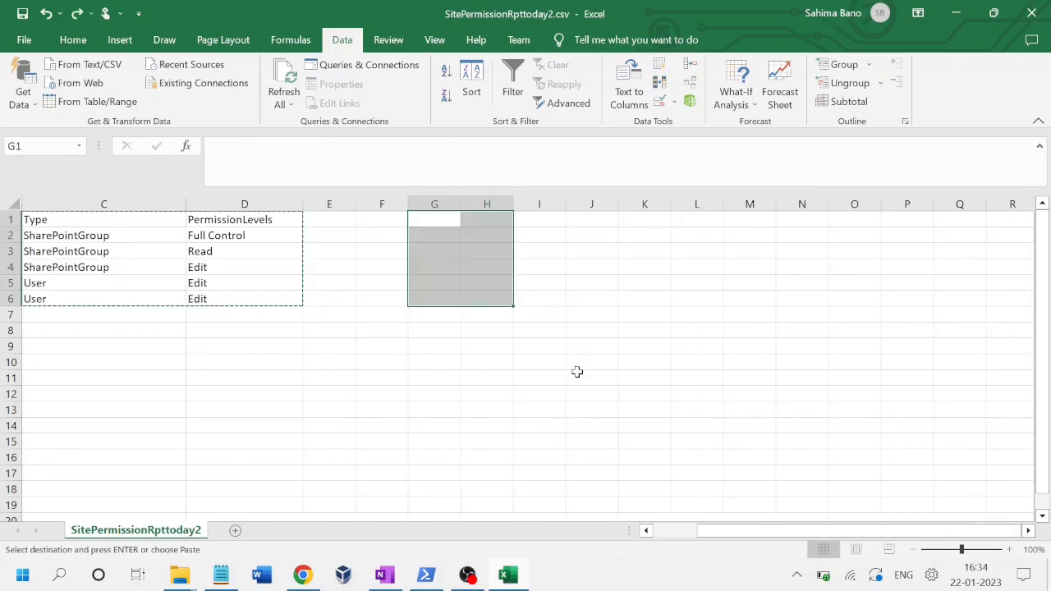
{"action": "key", "text": "Left"}
{"action": "key", "text": "Left"}
{"action": "key", "text": "Left"}
{"action": "key", "text": "Left"}
{"action": "key", "text": "Left"}
{"action": "key", "text": "Left"}
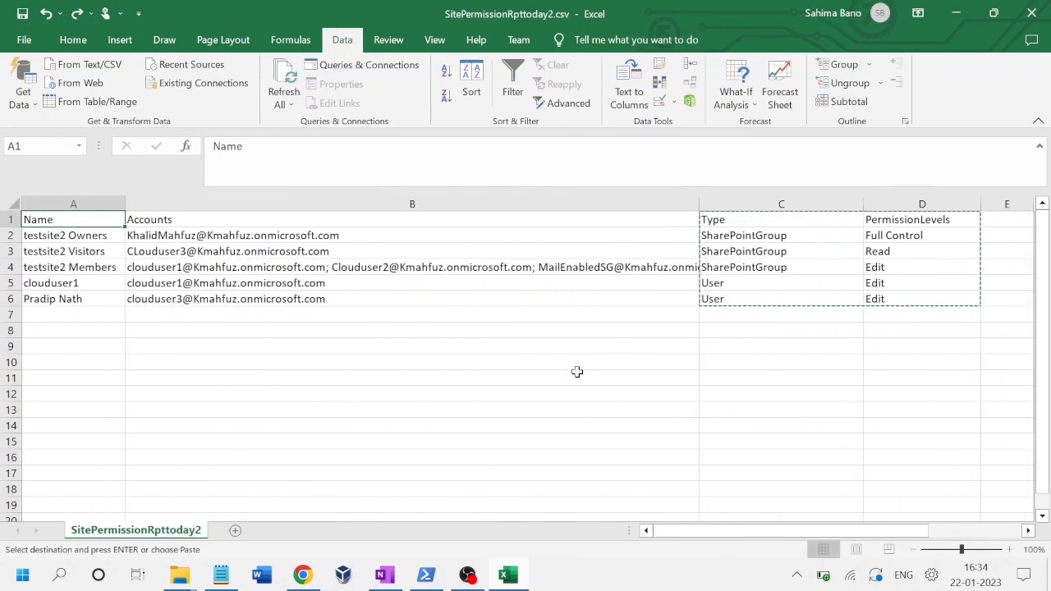
Go through rows 4 to 6 to examine their names, semicolon-separated accounts, types and permission levels.
{"action": "key", "text": "Down"}
{"action": "key", "text": "Down"}
{"action": "key", "text": "Down"}
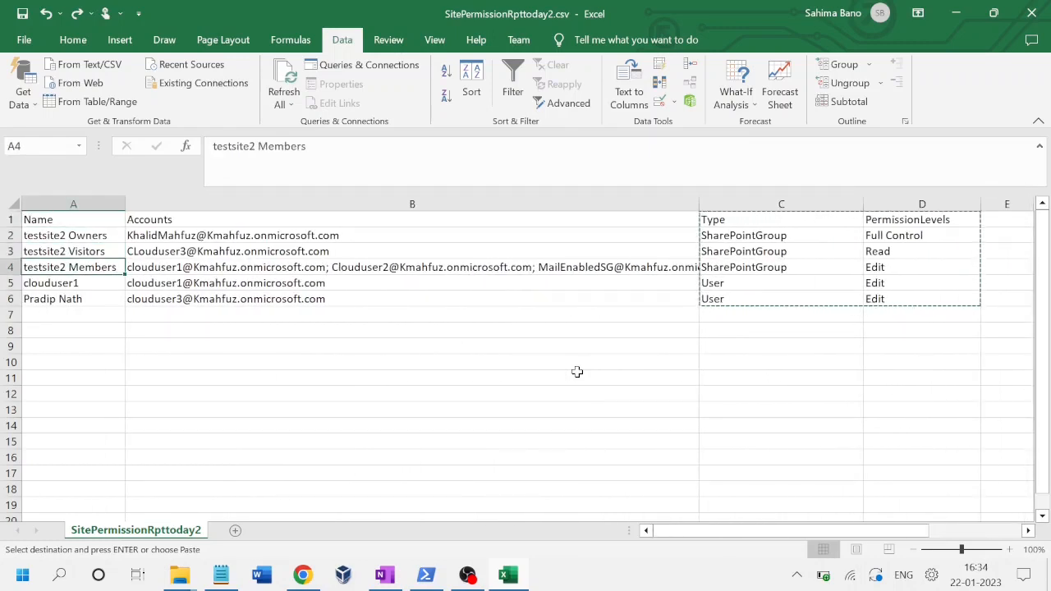
{"action": "key", "text": "Up"}
{"action": "key", "text": "Down"}
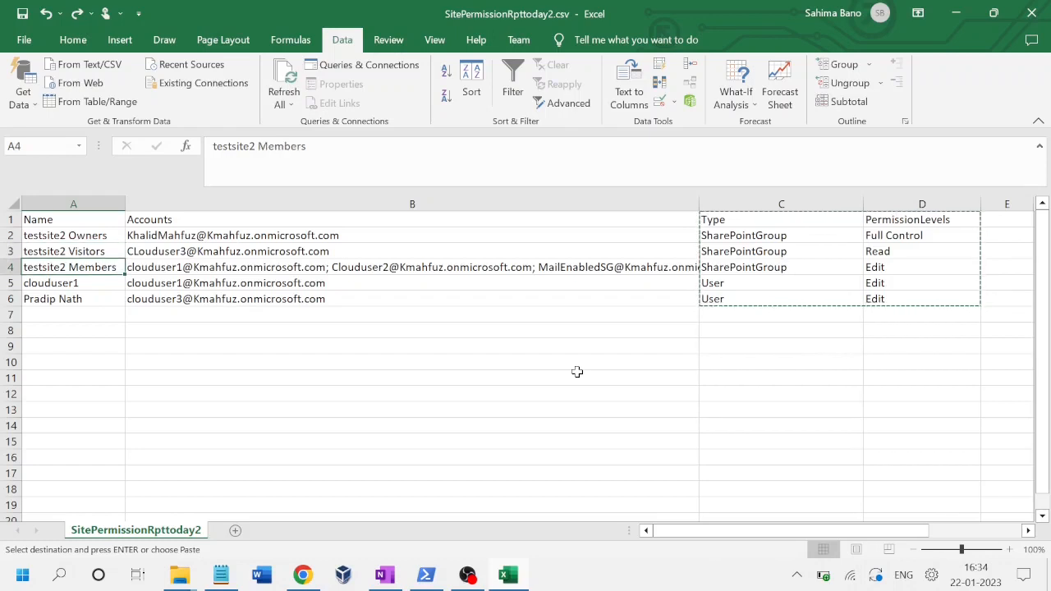
{"action": "key", "text": "Right"}
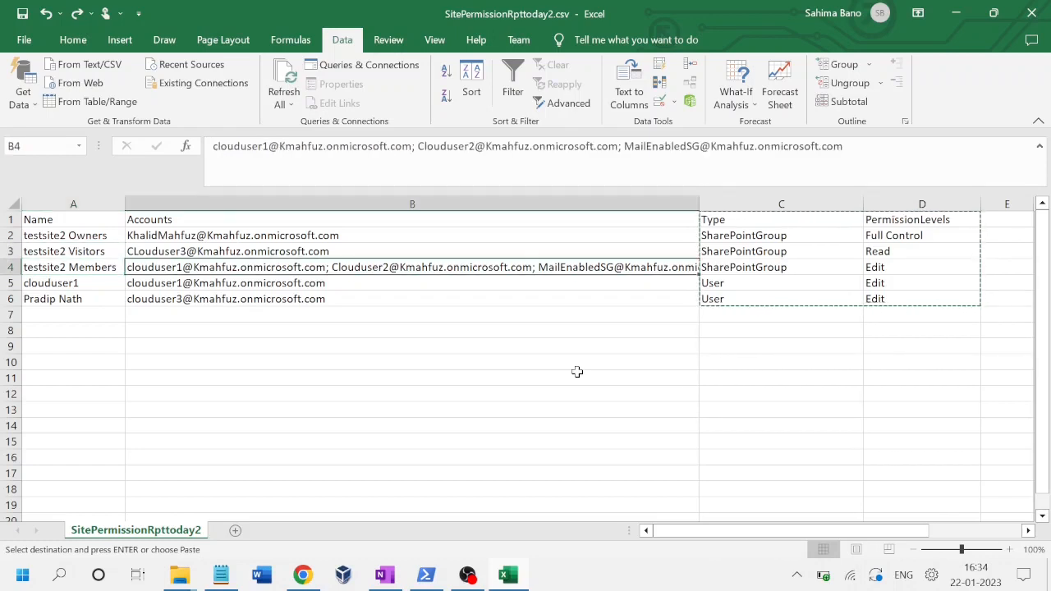
{"action": "key", "text": "Down"}
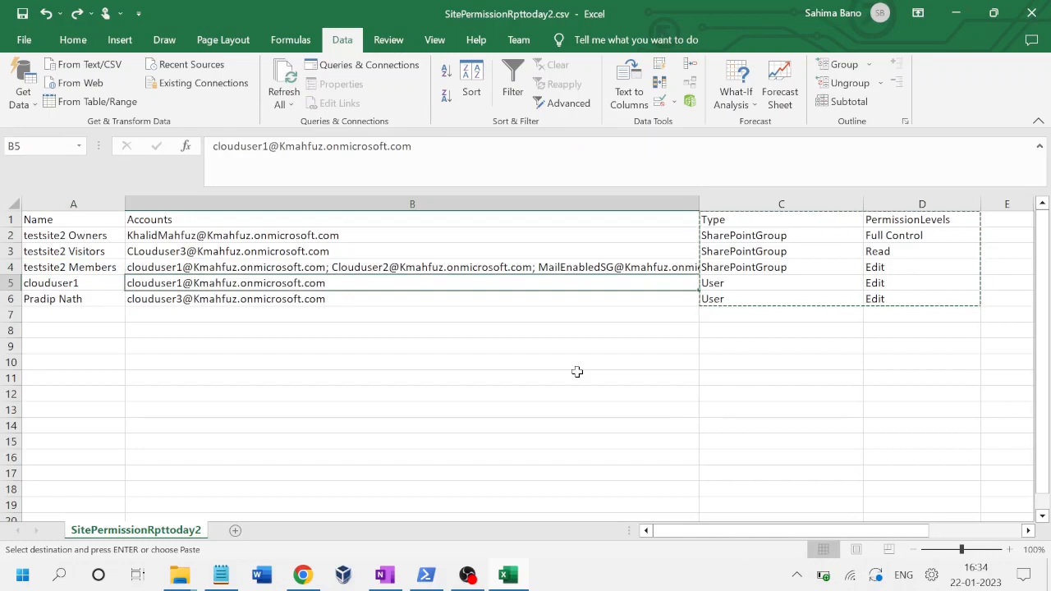
{"action": "key", "text": "Up"}
{"action": "key", "text": "Right"}
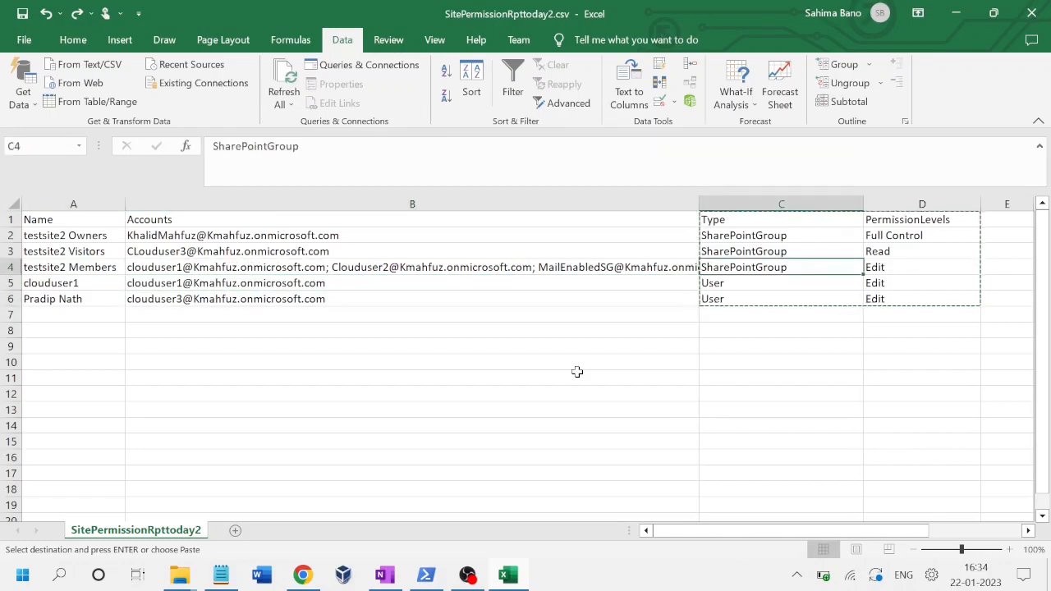
{"action": "key", "text": "Right"}
{"action": "key", "text": "Down"}
{"action": "key", "text": "Home"}
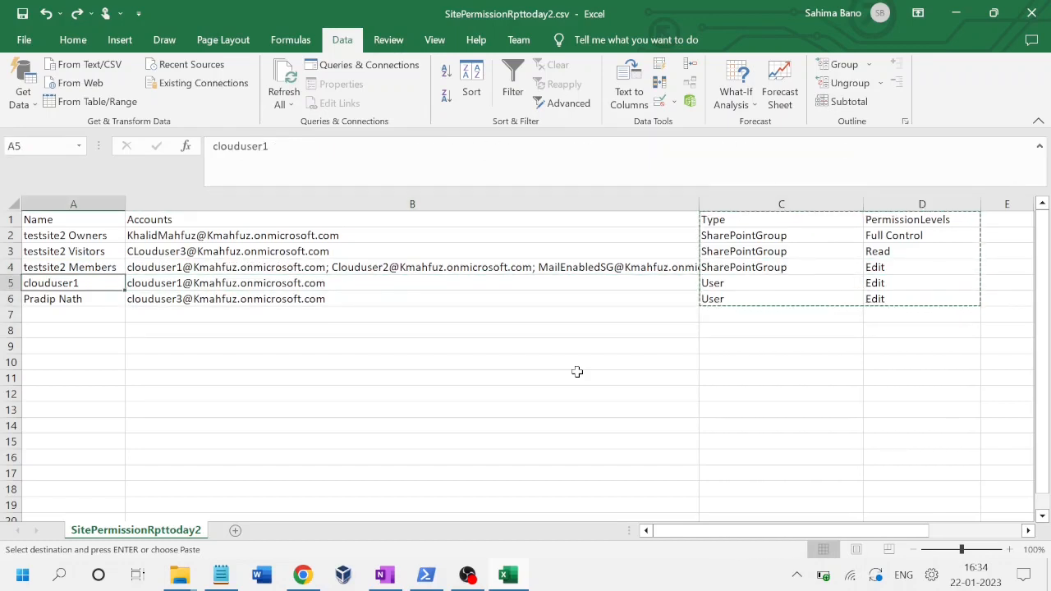
{"action": "key", "text": "Down"}
{"action": "key", "text": "Down"}
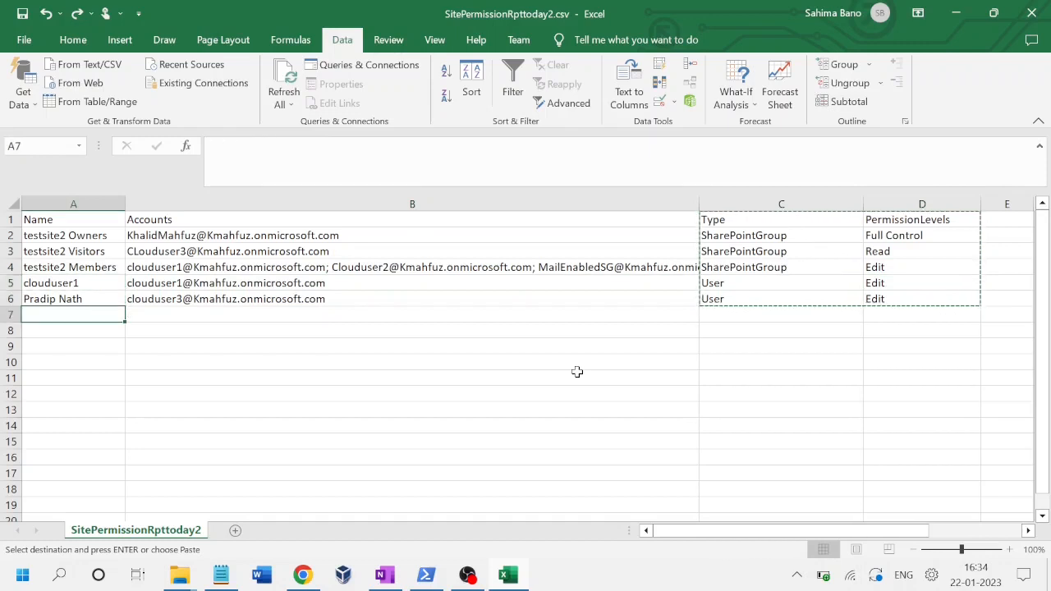
Cancel the pending cut of the Type and PermissionLevels cells and return to cell A1.
{"action": "key", "text": "Escape"}
{"action": "key", "text": "Up"}
{"action": "key", "text": "Up"}
{"action": "key", "text": "Up"}
{"action": "key", "text": "Up"}
{"action": "key", "text": "Up"}
{"action": "key", "text": "Up"}
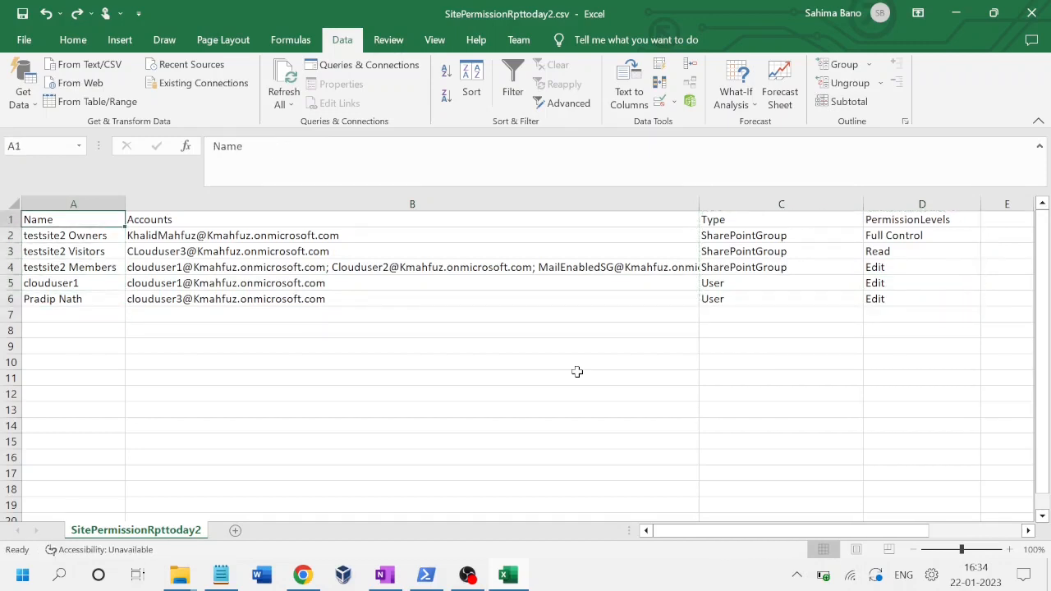
Switch to the Notepad notes and highlight the Text to column instructions of the Simple option under section 2.
{"action": "left_click", "coordinate": [222, 582]}
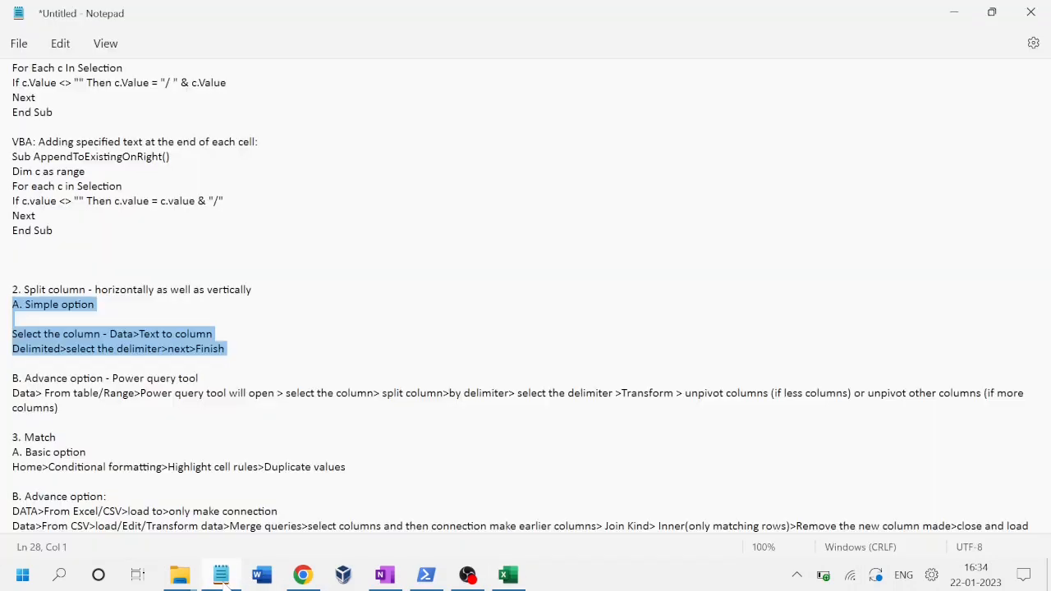
{"action": "left_click", "coordinate": [57, 438]}
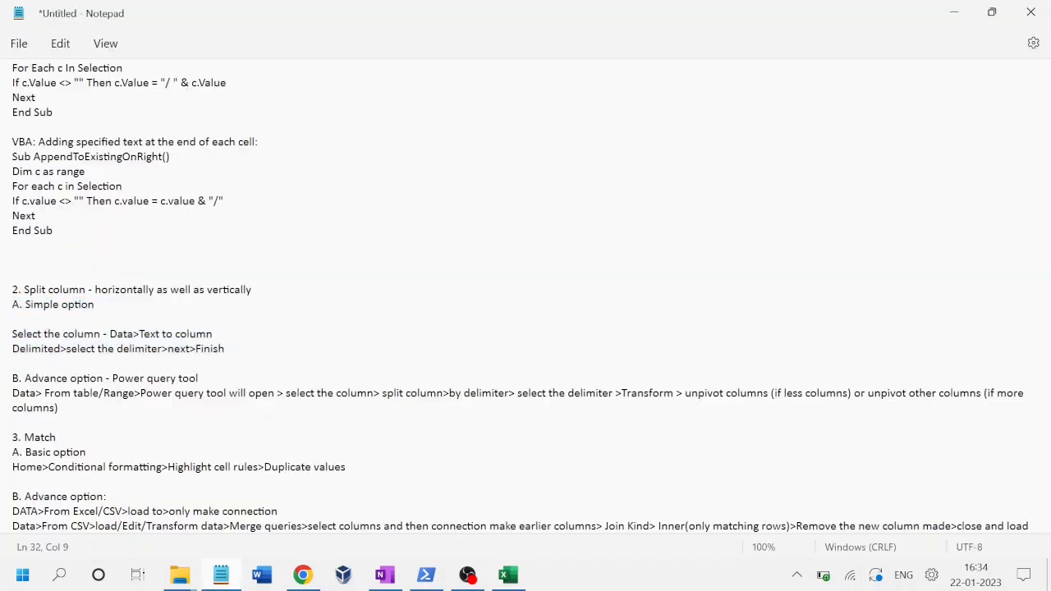
{"action": "left_click_drag", "start_coordinate": [224, 349], "coordinate": [12, 320]}
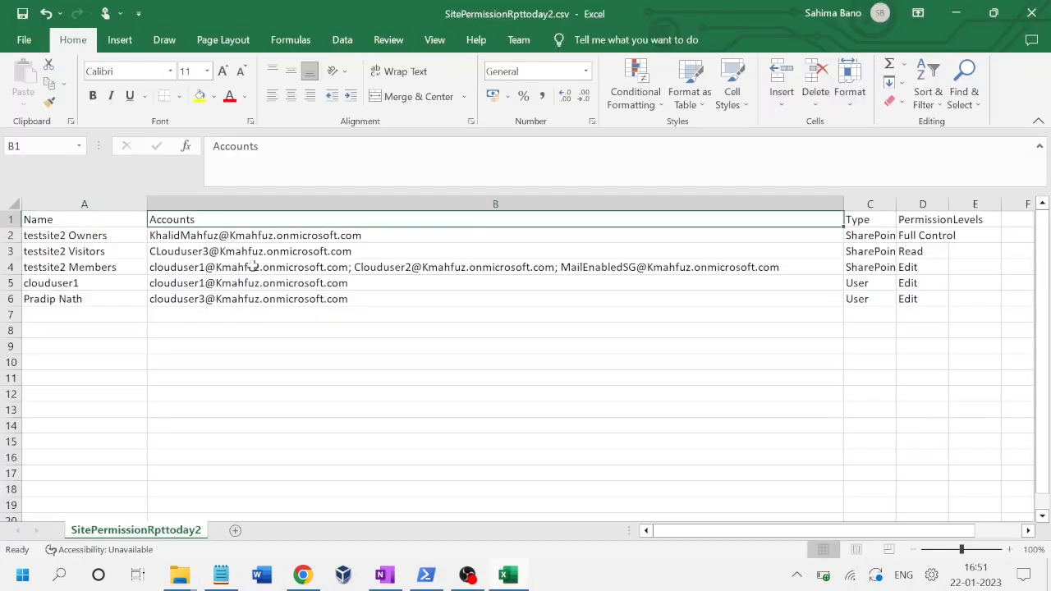
Back in Excel, move the Accounts cells B1:B6 to E1 and delete the emptied column B.
{"action": "key", "text": "shift+Down"}
{"action": "key", "text": "shift+Down"}
{"action": "key", "text": "shift+Down"}
{"action": "key", "text": "shift+Down"}
{"action": "key", "text": "shift+Down"}
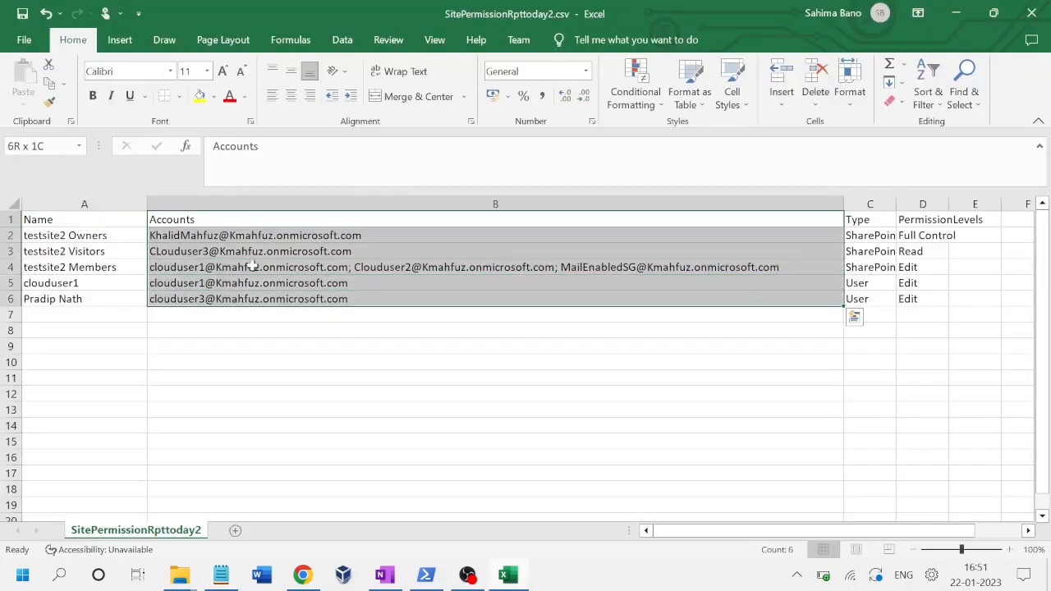
{"action": "key", "text": "ctrl+c"}
{"action": "key", "text": "Right"}
{"action": "key", "text": "Right"}
{"action": "key", "text": "Right"}
{"action": "key", "text": "Right"}
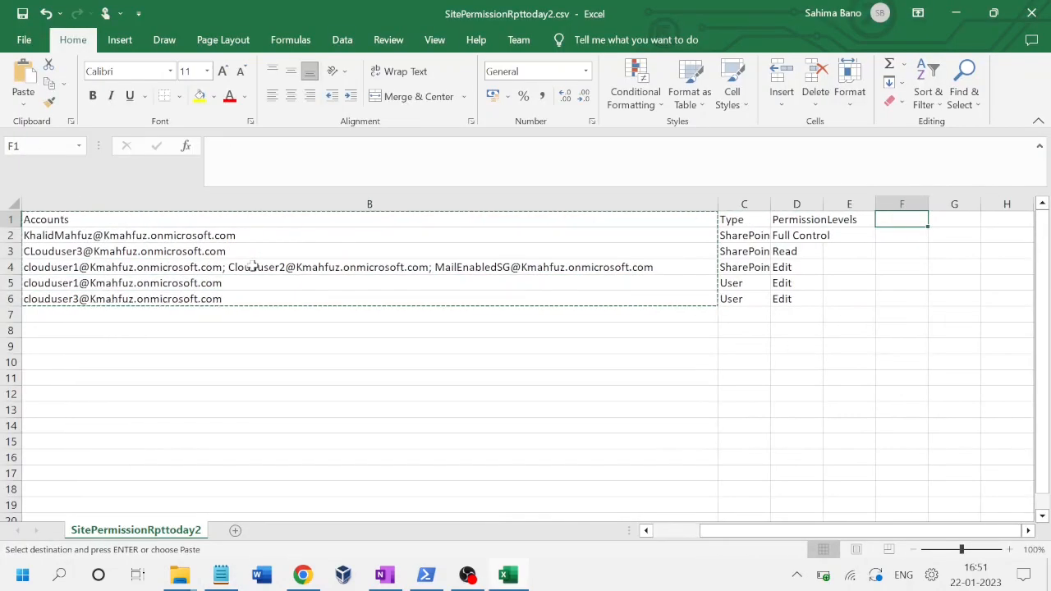
{"action": "key", "text": "Left"}
{"action": "key", "text": "ctrl+v"}
{"action": "key", "text": "Left"}
{"action": "key", "text": "Left"}
{"action": "key", "text": "Left"}
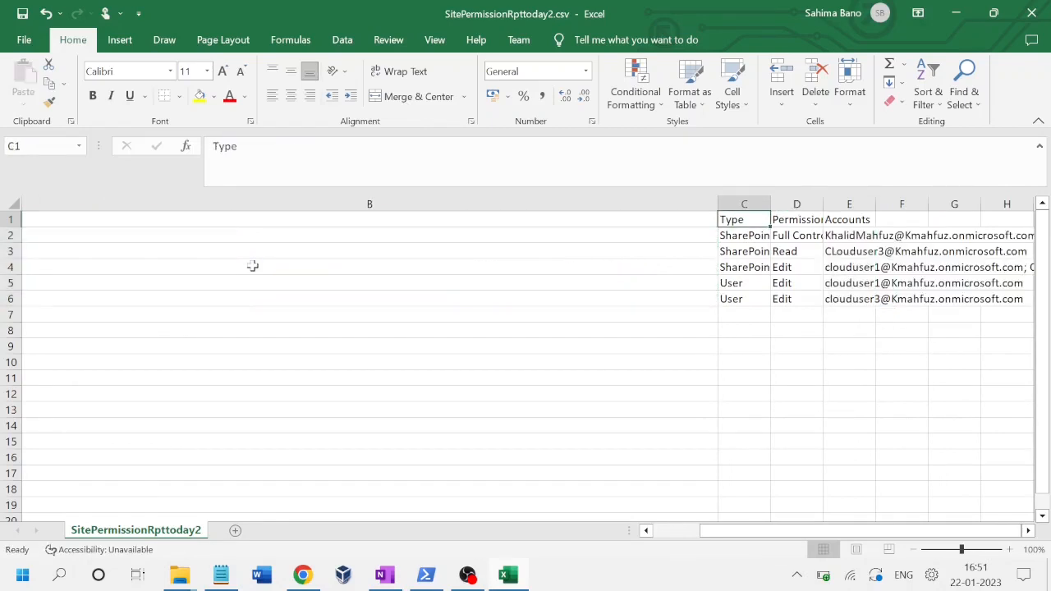
{"action": "right_click", "coordinate": [234, 205]}
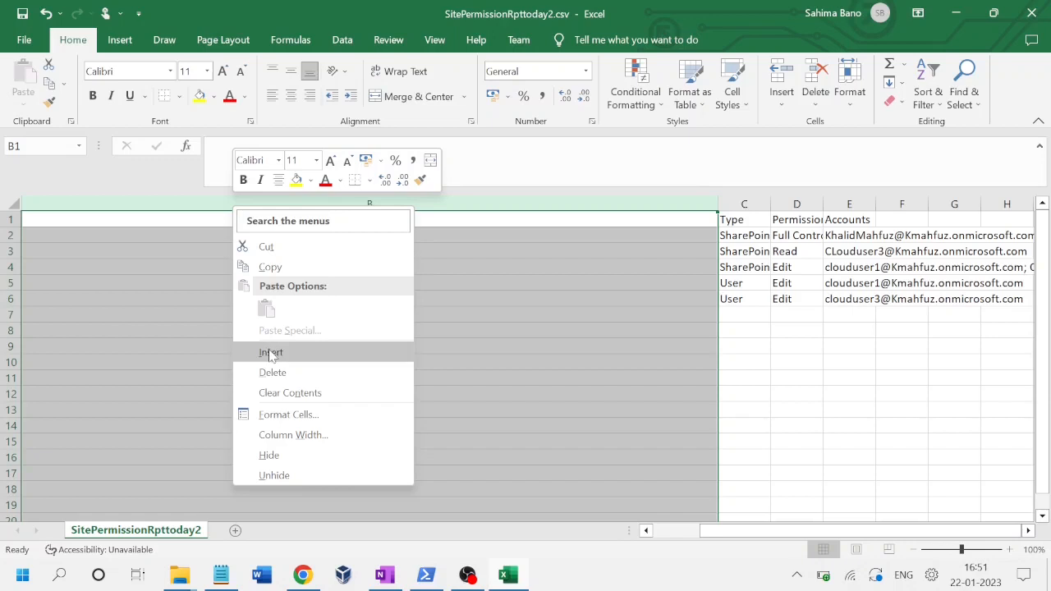
{"action": "left_click", "coordinate": [272, 375]}
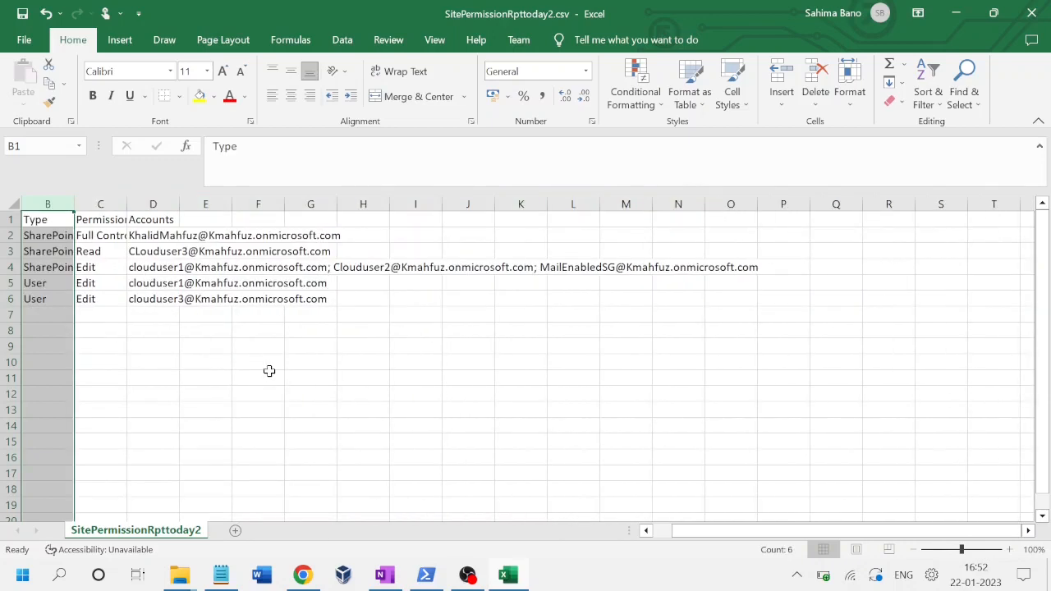
Load the data range A1:D6 into Power Query as a table without headers and select Column4, which holds the accounts.
{"action": "key", "text": "ctrl+Home"}
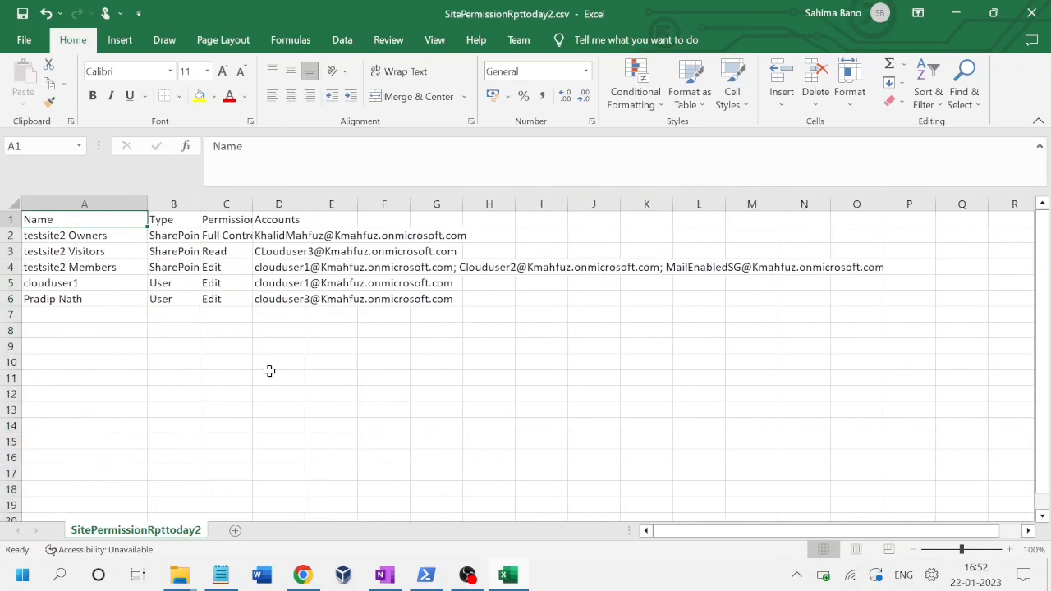
{"action": "key", "text": "ctrl+a"}
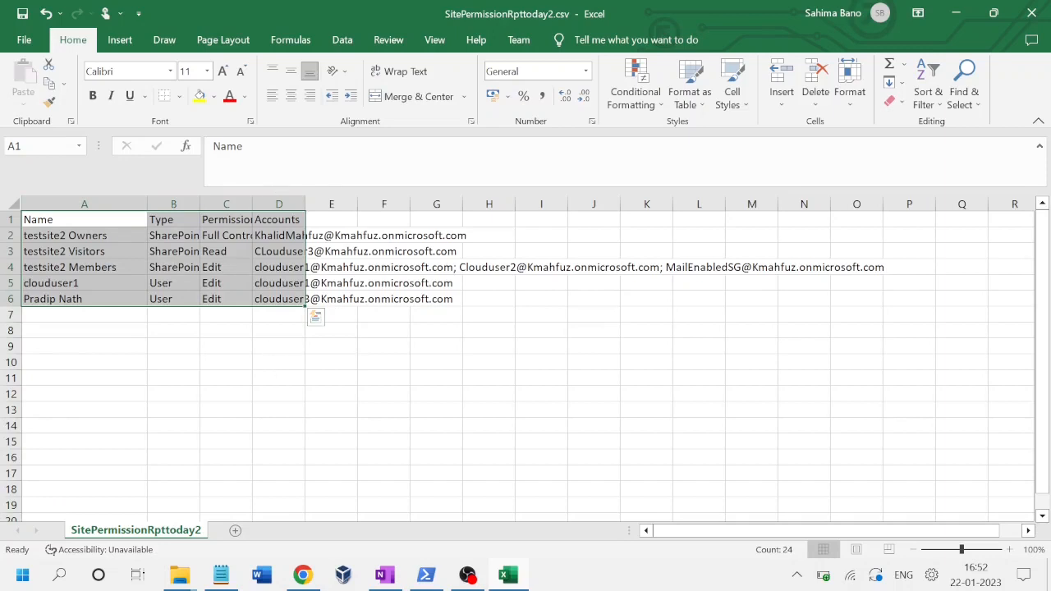
{"action": "left_click", "coordinate": [344, 42]}
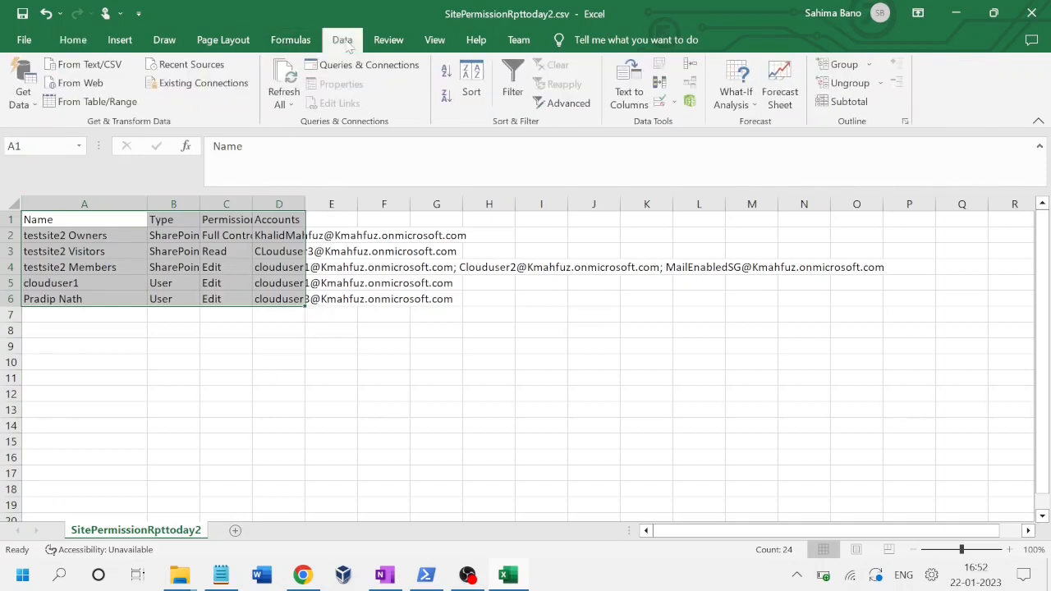
{"action": "left_click", "coordinate": [71, 100]}
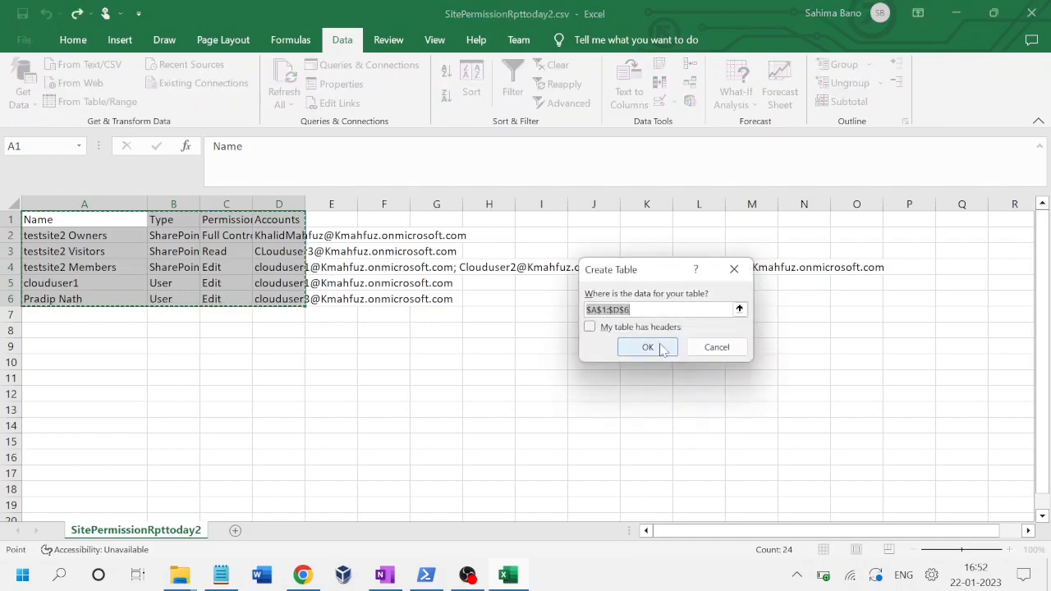
{"action": "left_click", "coordinate": [648, 347]}
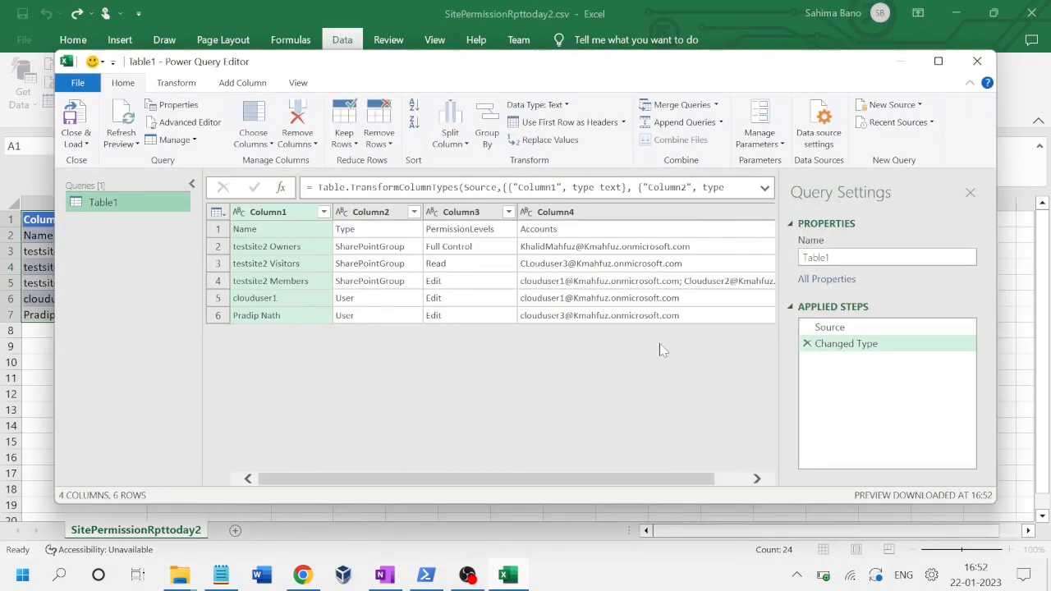
{"action": "left_click", "coordinate": [599, 215]}
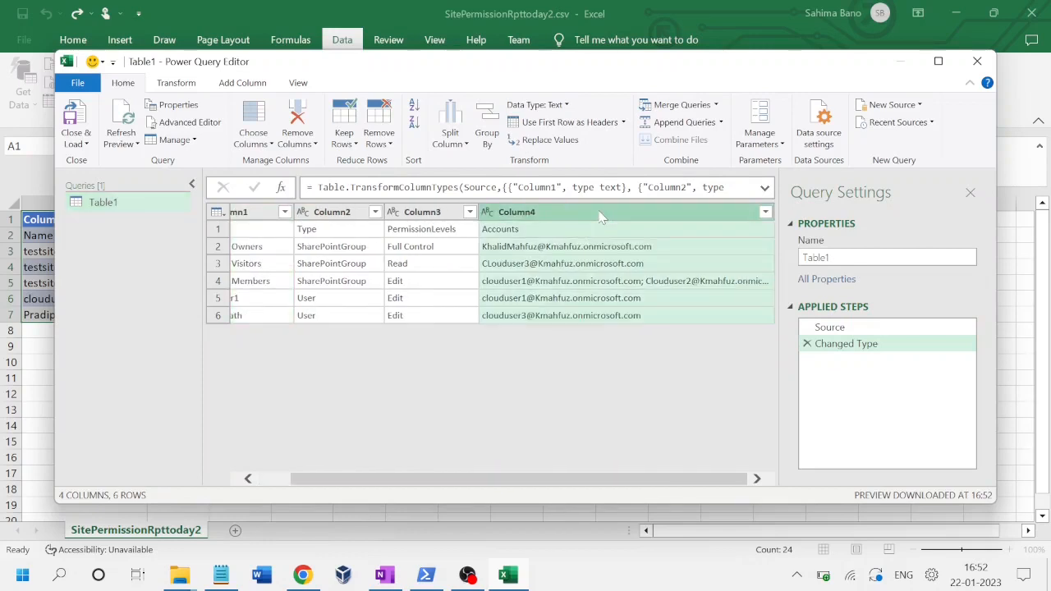
Highlight the "B. Advance option - Power query tool" instructions in the Notepad notes, then return to Power Query and dismiss the low-battery alert.
{"action": "left_click", "coordinate": [216, 578]}
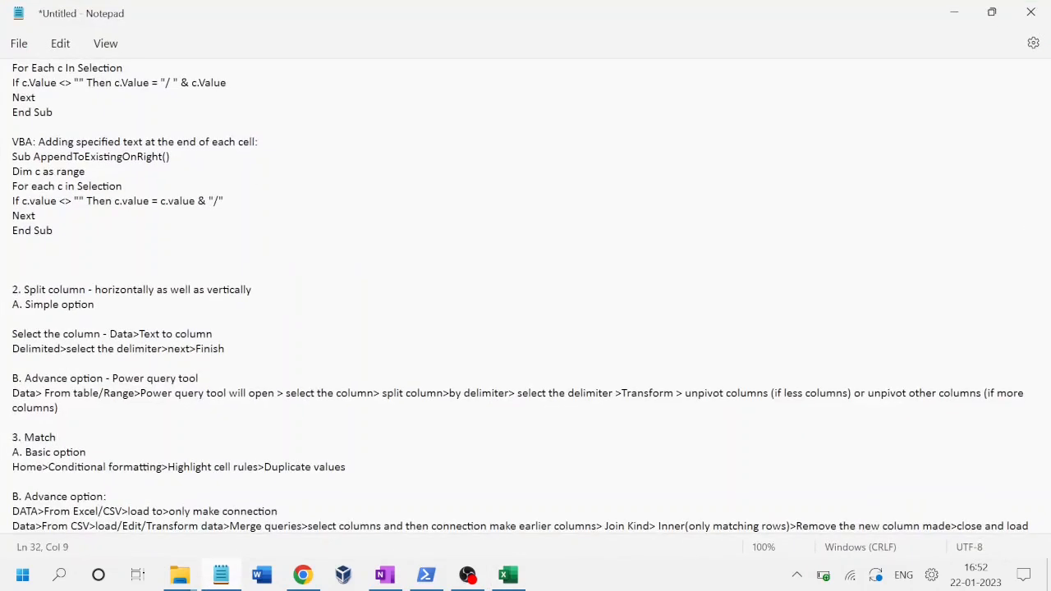
{"action": "left_click_drag", "start_coordinate": [61, 408], "coordinate": [13, 379]}
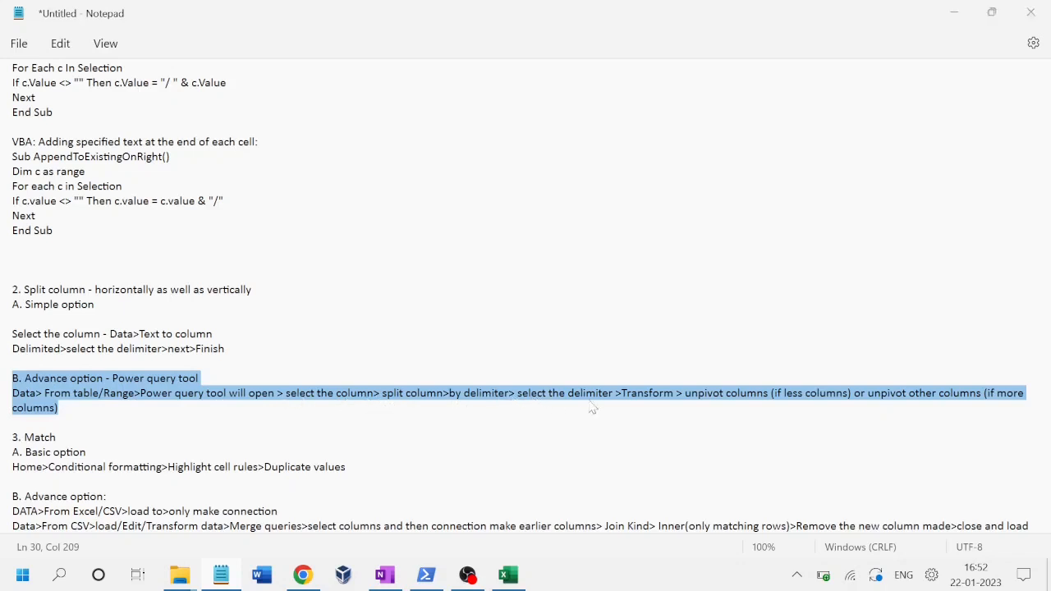
{"action": "key", "text": "alt+Tab"}
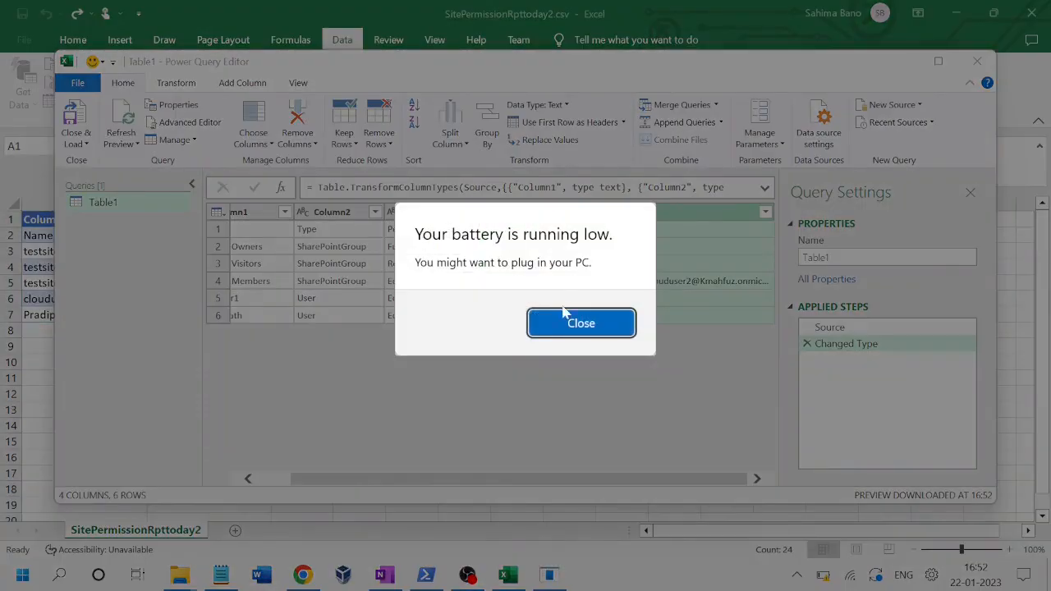
{"action": "left_click", "coordinate": [566, 316]}
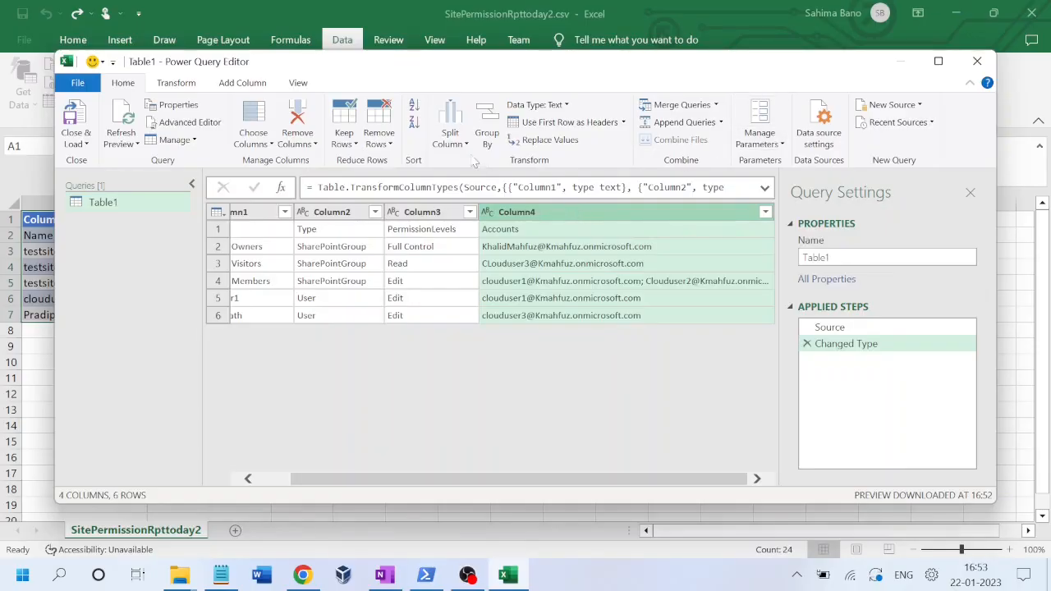
Split Column4 by the Semicolon delimiter at each occurrence of the delimiter.
{"action": "left_click", "coordinate": [467, 146]}
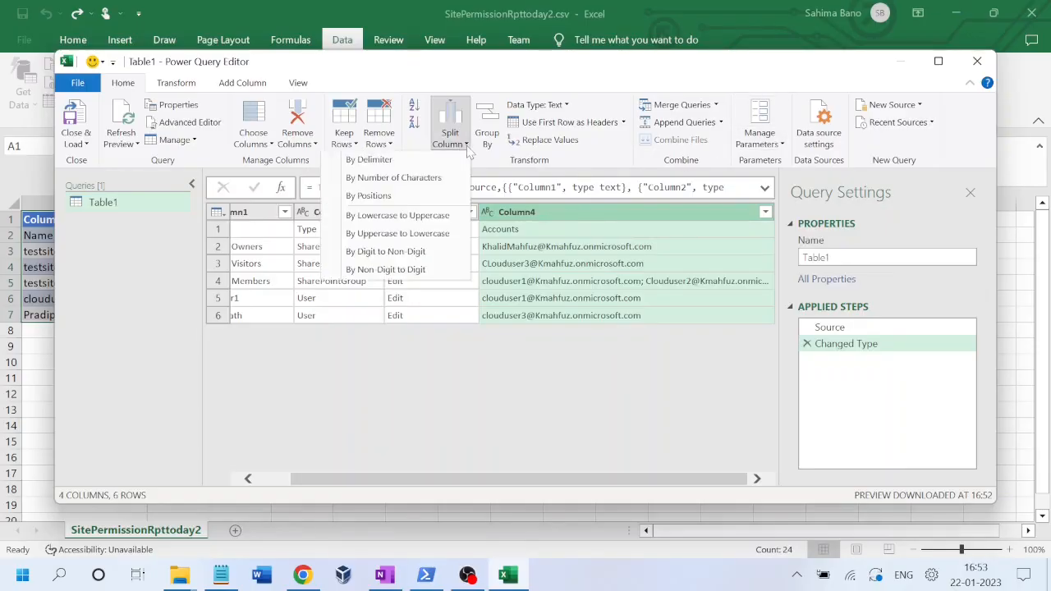
{"action": "left_click", "coordinate": [414, 163]}
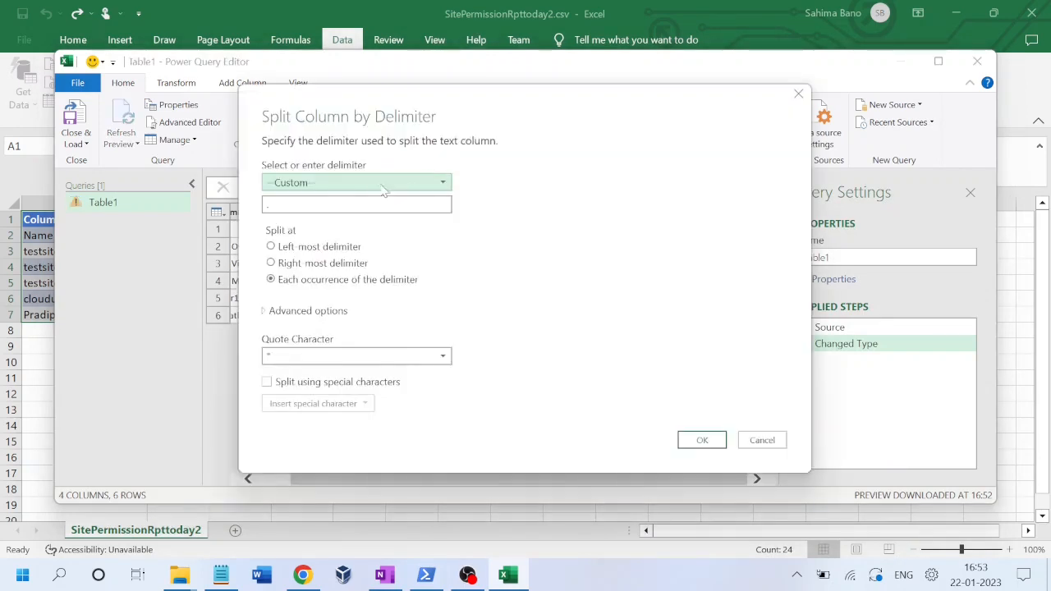
{"action": "left_click", "coordinate": [382, 183]}
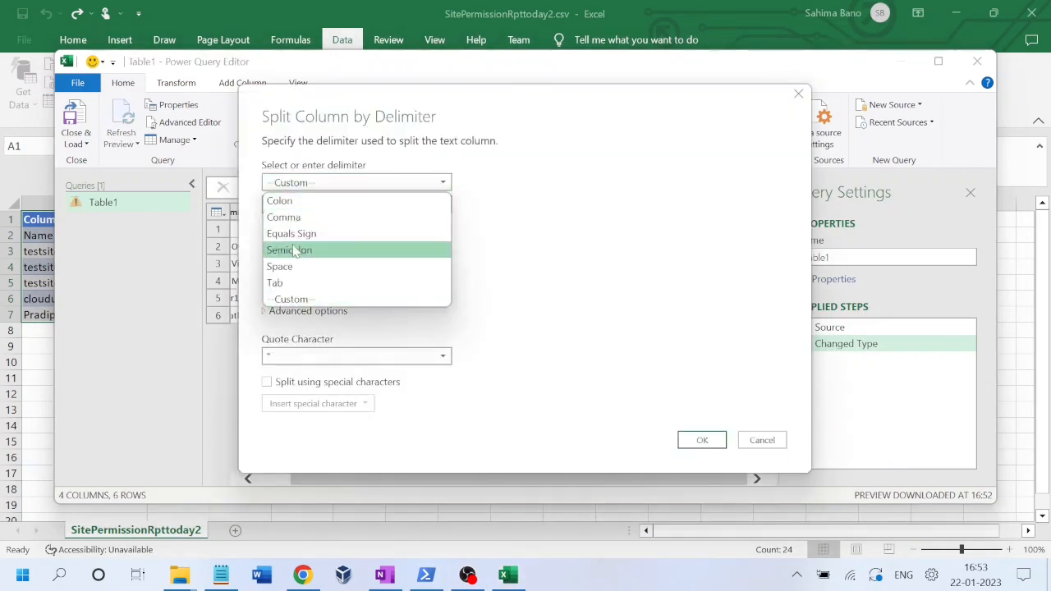
{"action": "left_click", "coordinate": [291, 250]}
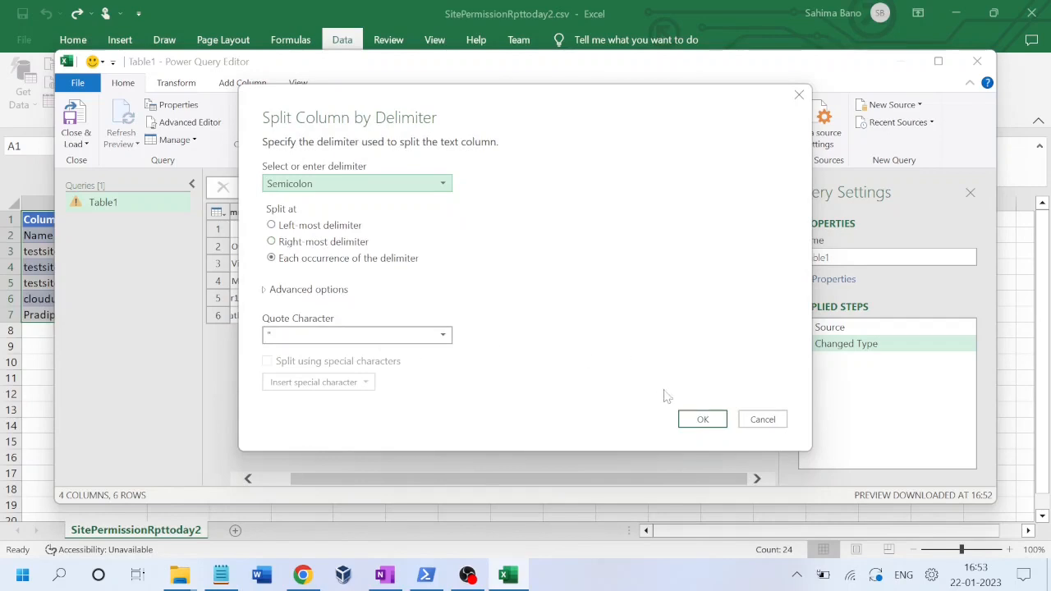
{"action": "left_click", "coordinate": [693, 420]}
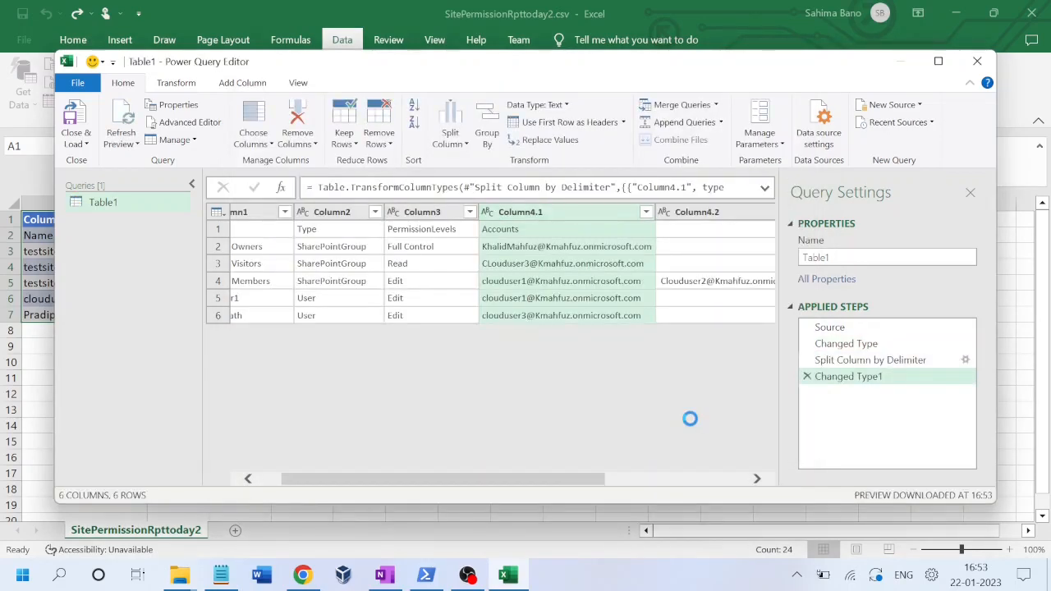
Unpivot the split columns Column4.1, Column4.2 and Column4.3 into rows.
{"action": "left_click_drag", "start_coordinate": [574, 479], "coordinate": [758, 479]}
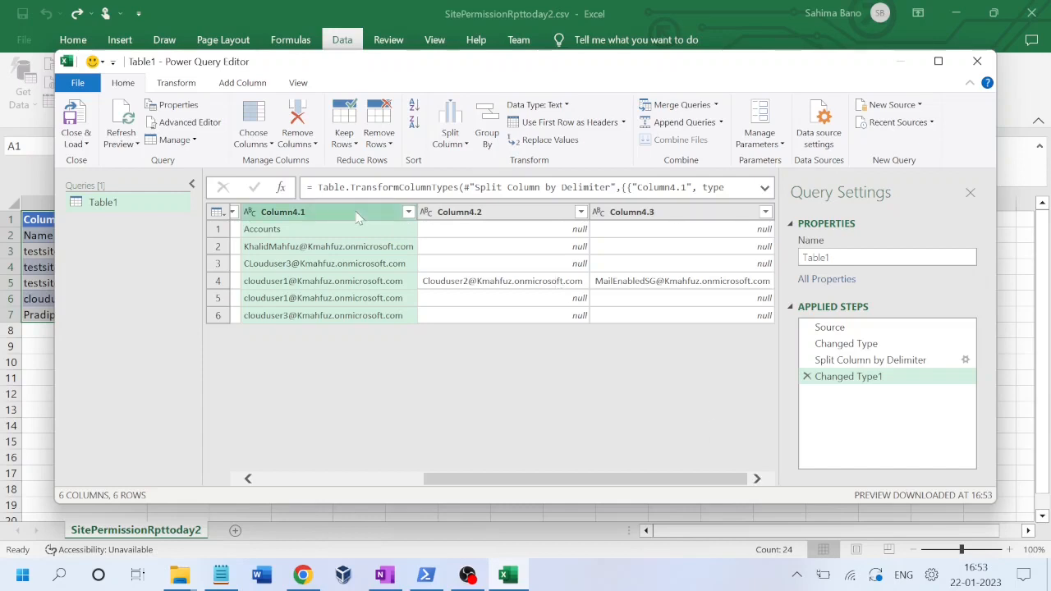
{"action": "key", "text": "ctrl+a"}
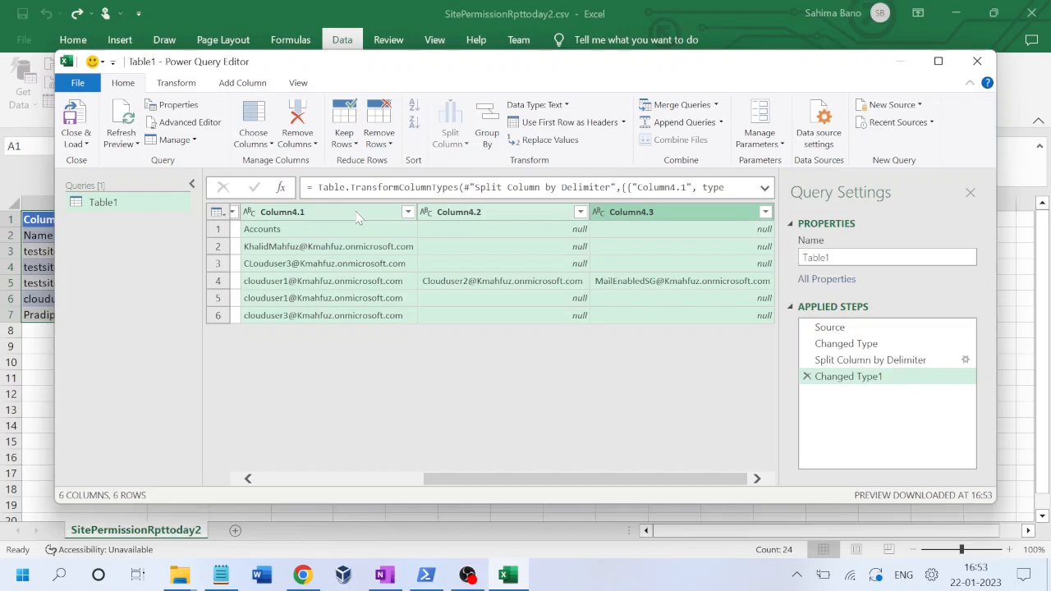
{"action": "left_click", "coordinate": [187, 89]}
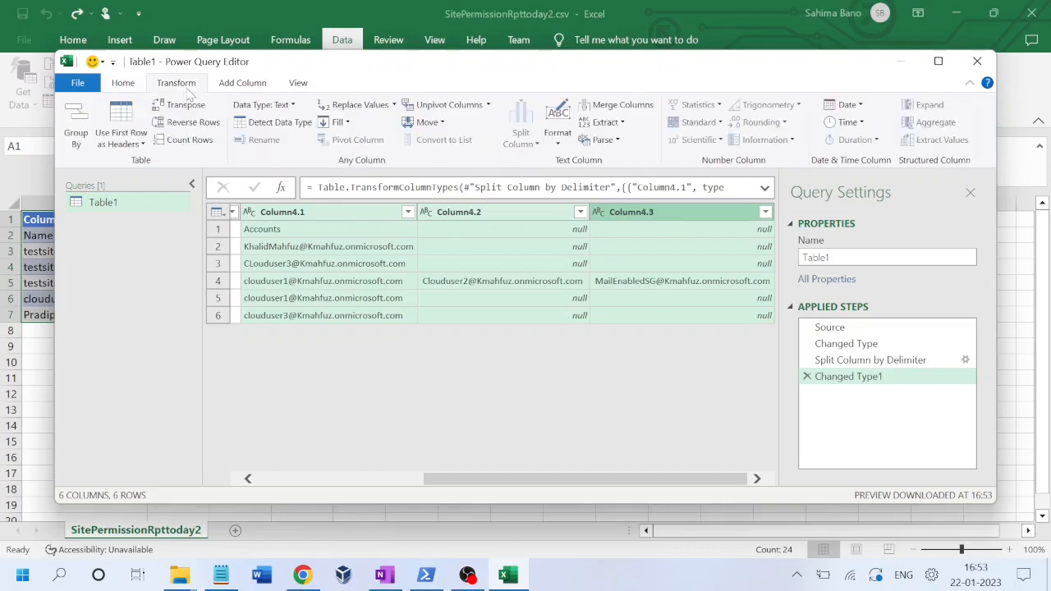
{"action": "left_click", "coordinate": [443, 107]}
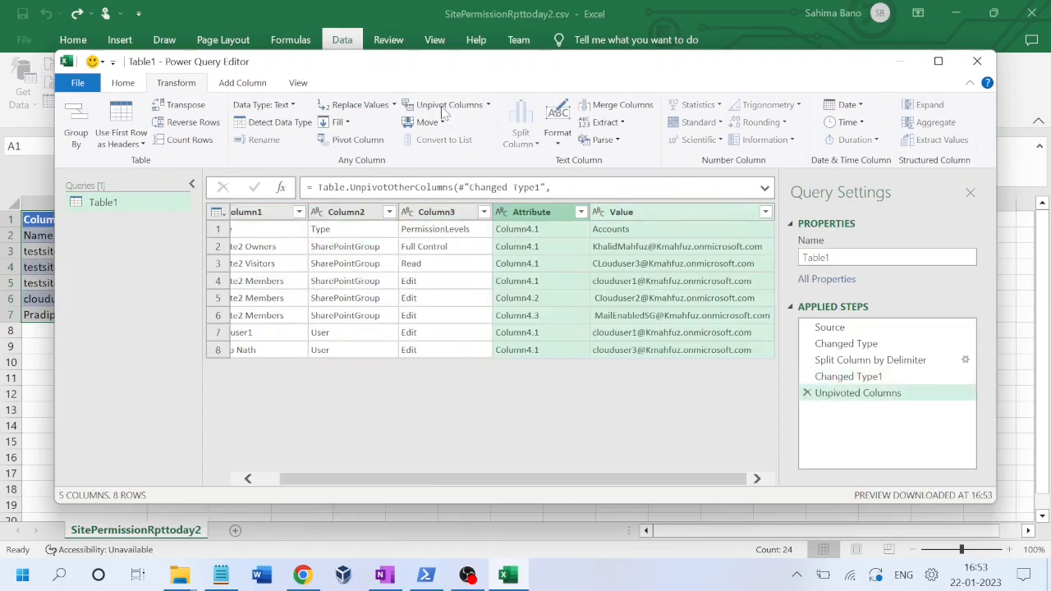
{"action": "left_click_drag", "start_coordinate": [483, 475], "coordinate": [389, 472]}
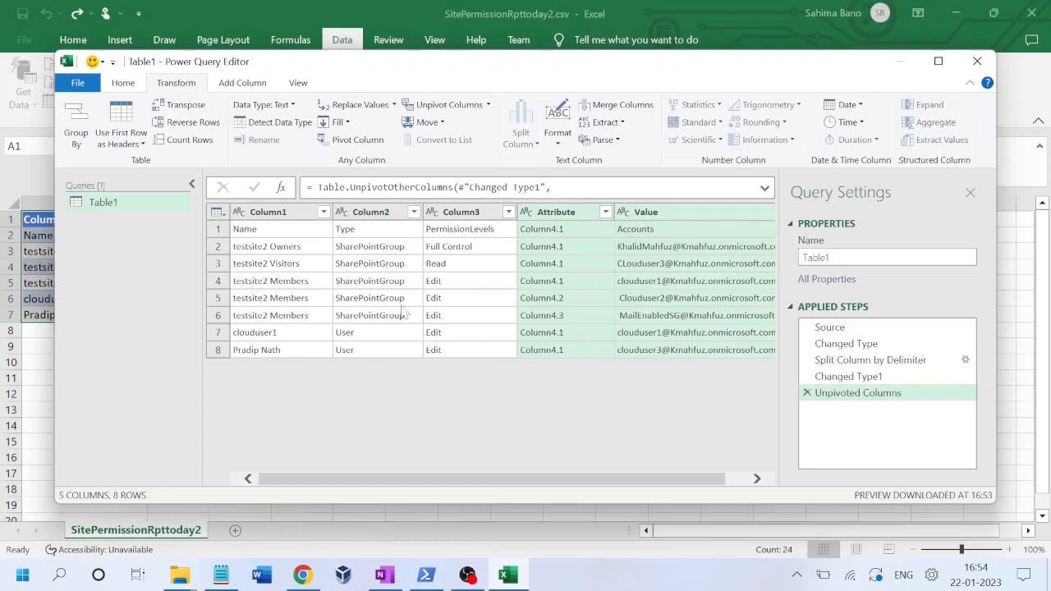
{"action": "right_click", "coordinate": [558, 211]}
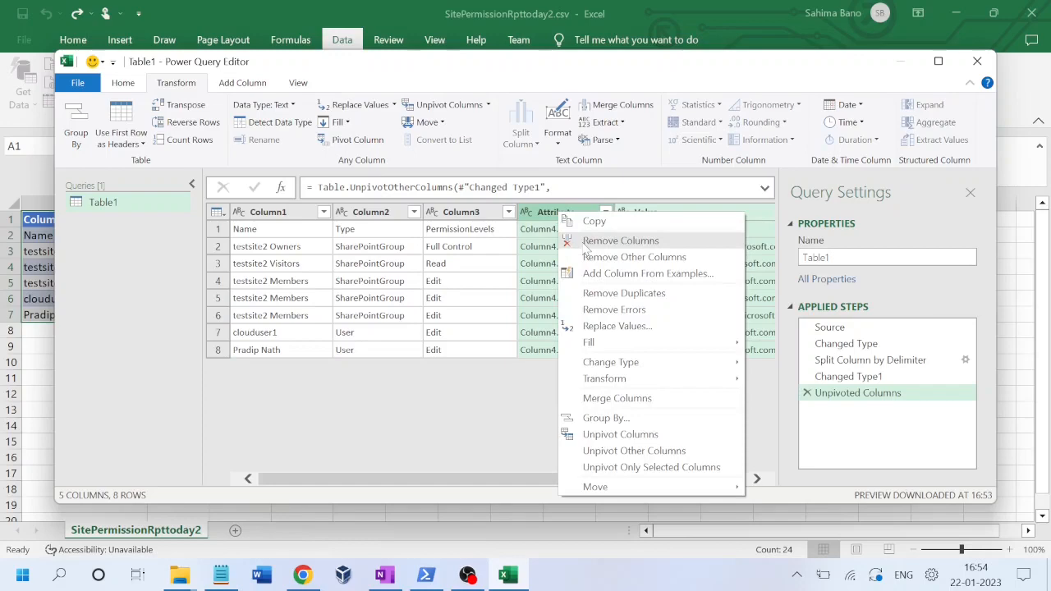
{"action": "left_click", "coordinate": [620, 241]}
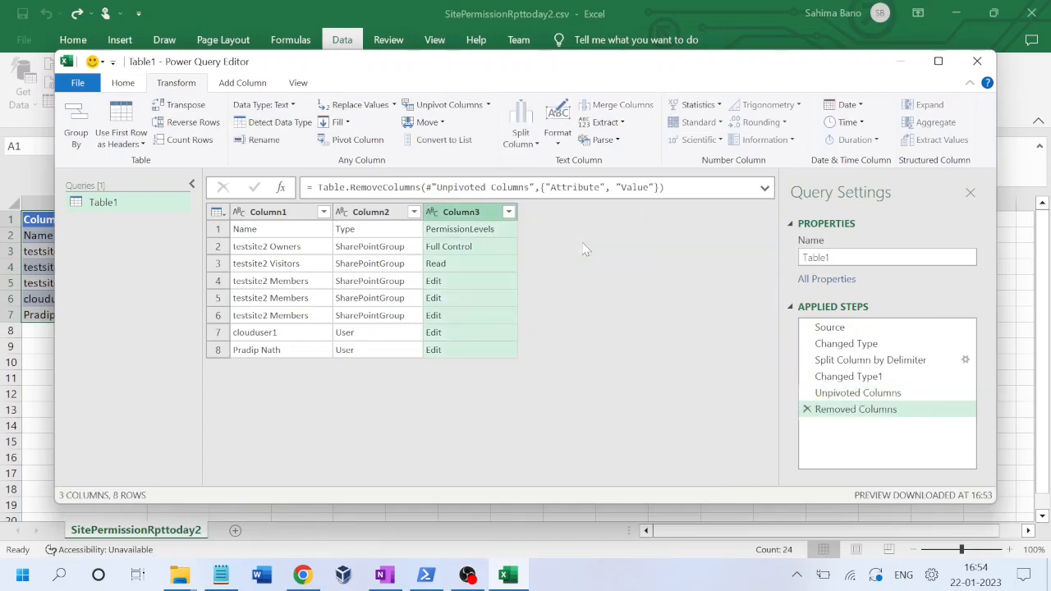
{"action": "left_click", "coordinate": [806, 409]}
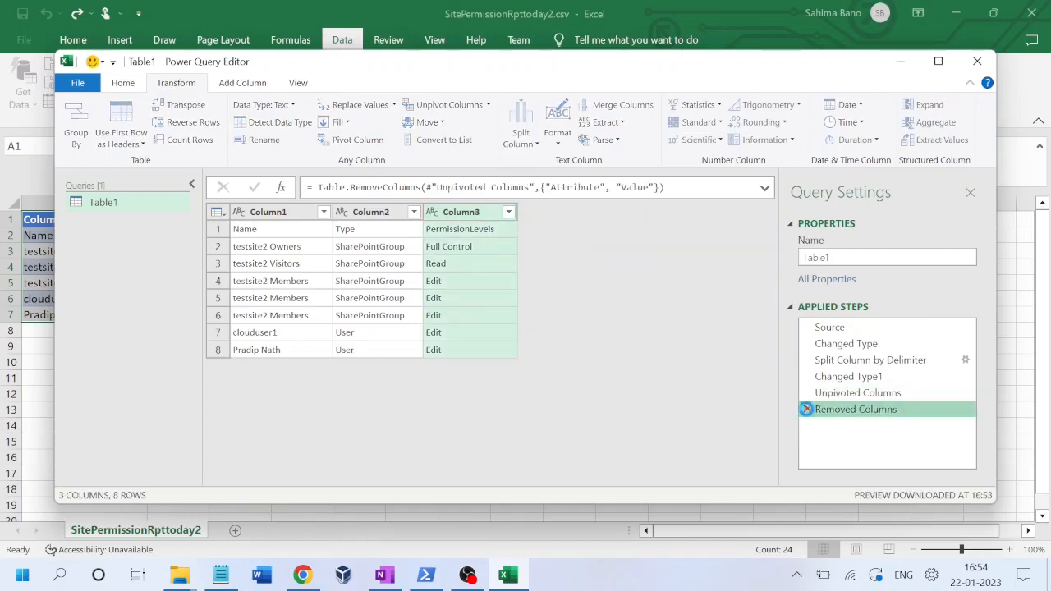
Remove only the Attribute column and close the Power Query Editor, keeping the changes.
{"action": "right_click", "coordinate": [558, 212]}
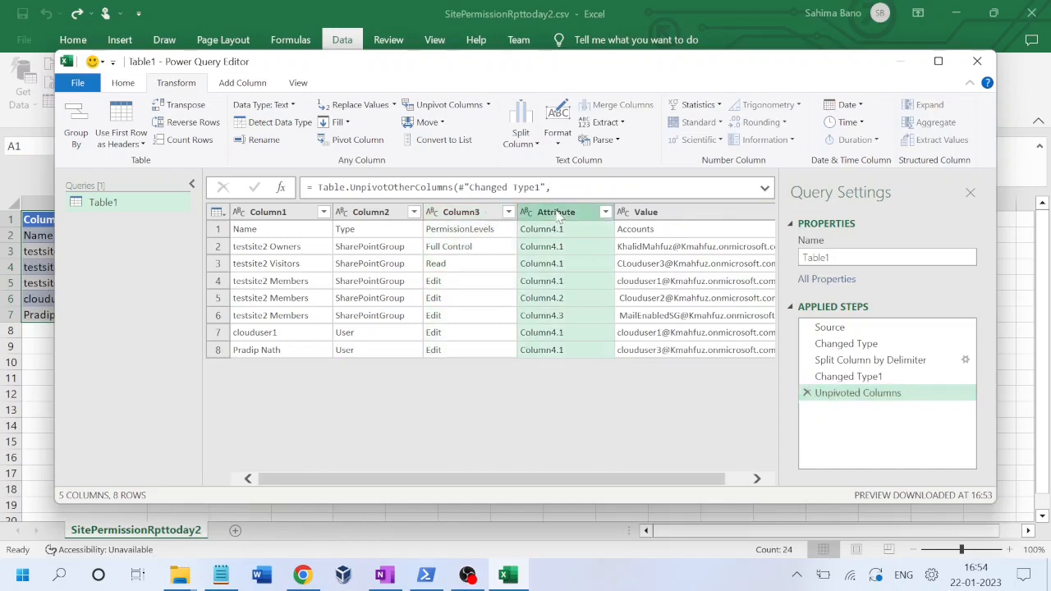
{"action": "left_click", "coordinate": [575, 220]}
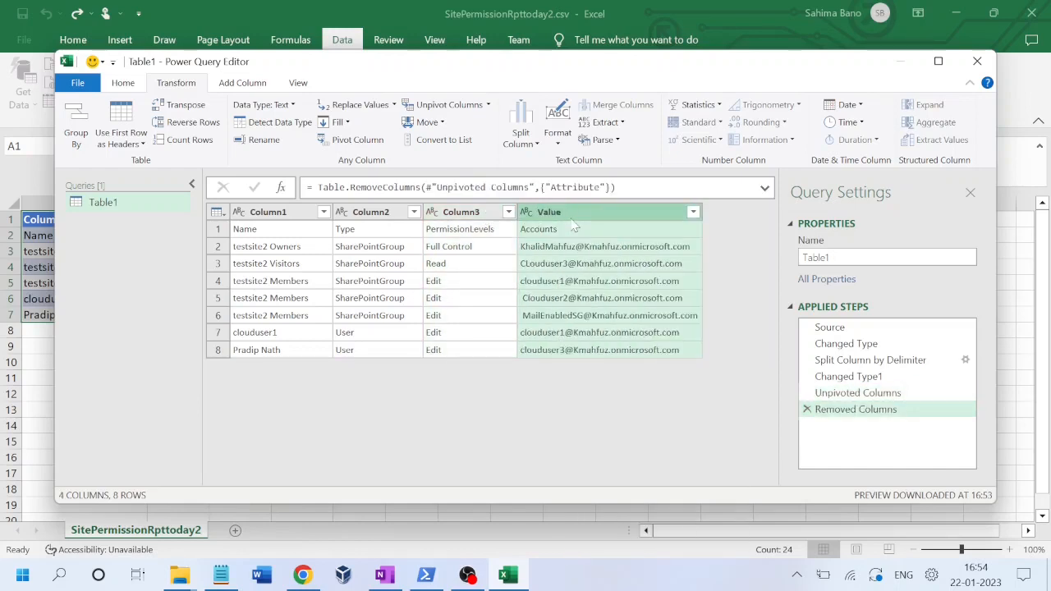
{"action": "left_click", "coordinate": [978, 62]}
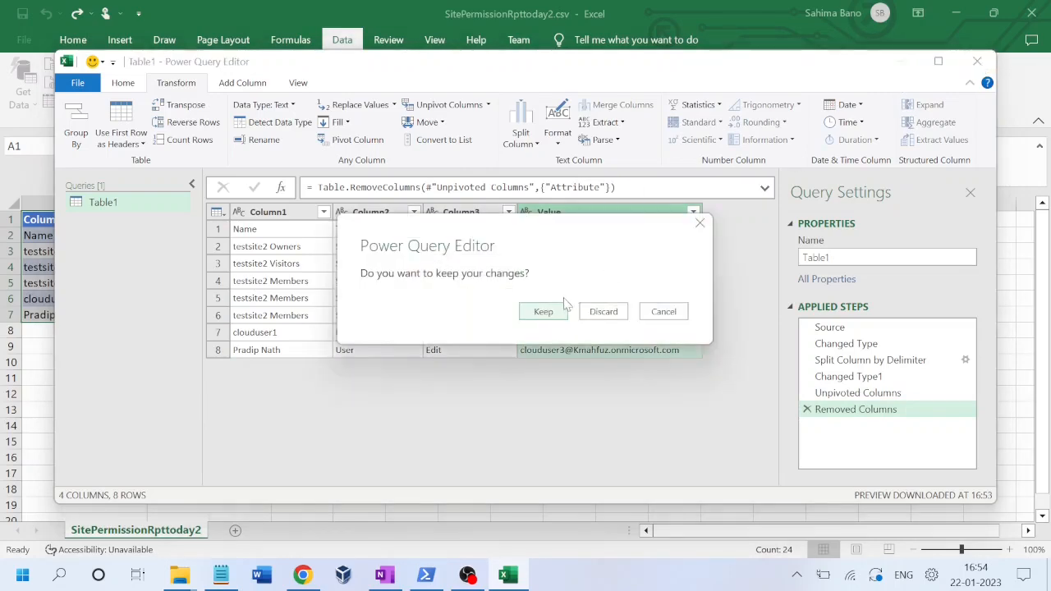
{"action": "left_click", "coordinate": [543, 313]}
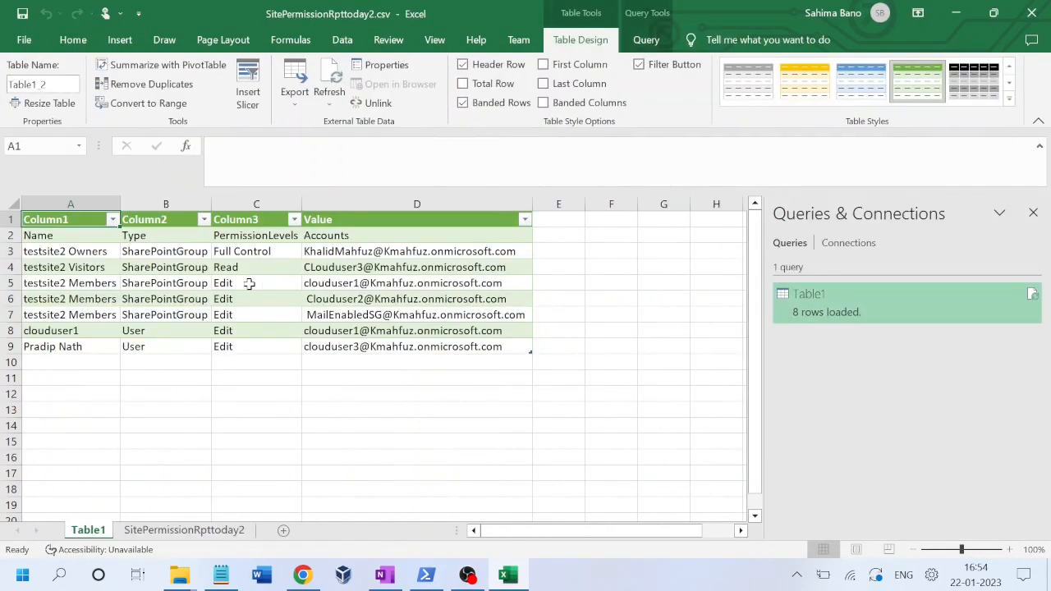
Go through the rows of the loaded table, examining the testsite2 Members entries and the account in each row's Value column.
{"action": "left_click", "coordinate": [73, 237]}
{"action": "key", "text": "Down"}
{"action": "key", "text": "Down"}
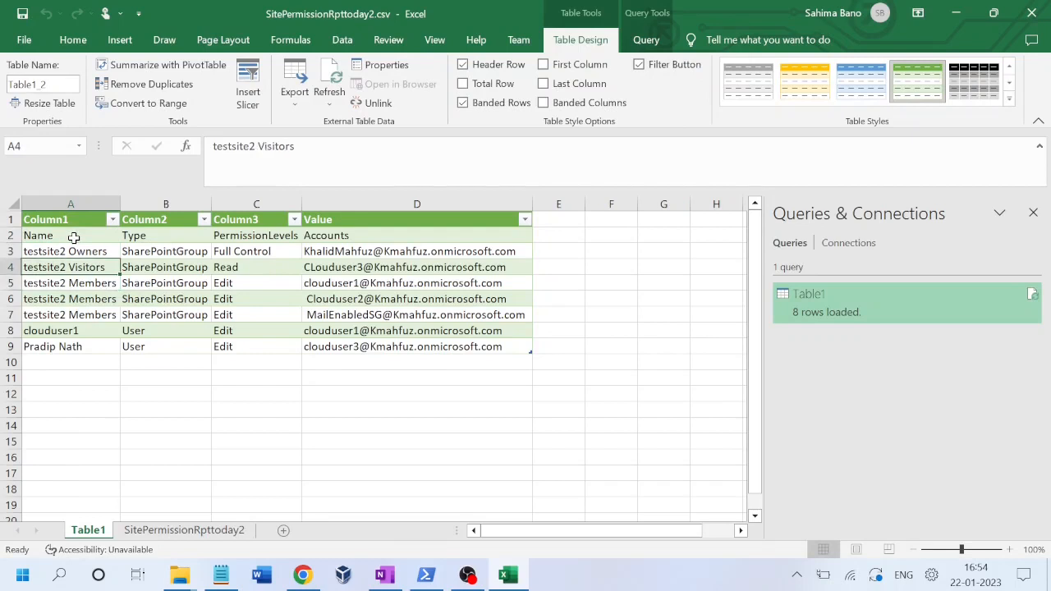
{"action": "key", "text": "Down"}
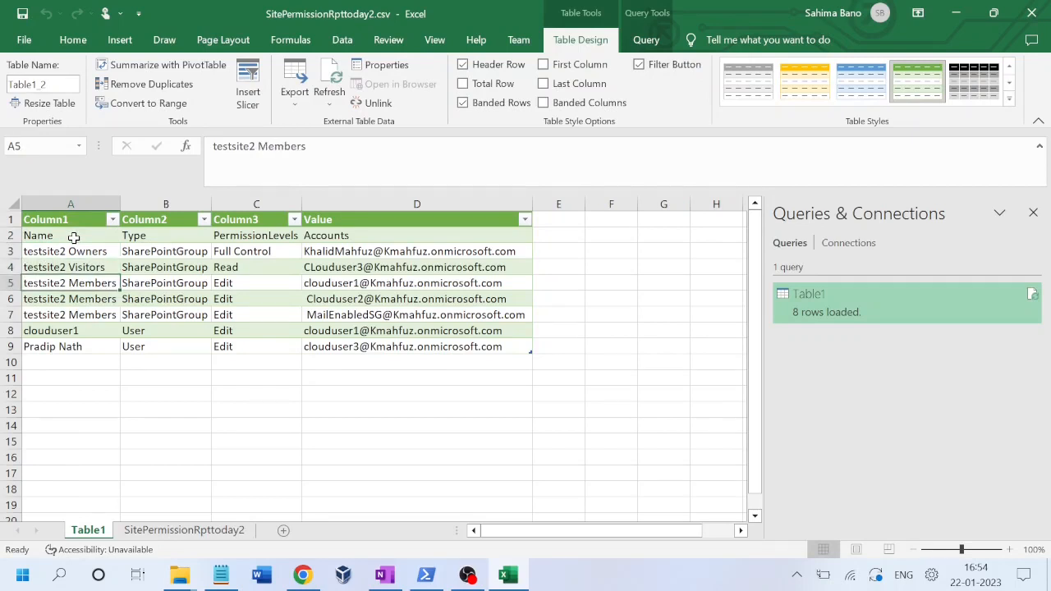
{"action": "key", "text": "Down"}
{"action": "key", "text": "Down"}
{"action": "key", "text": "Right"}
{"action": "key", "text": "Right"}
{"action": "key", "text": "Right"}
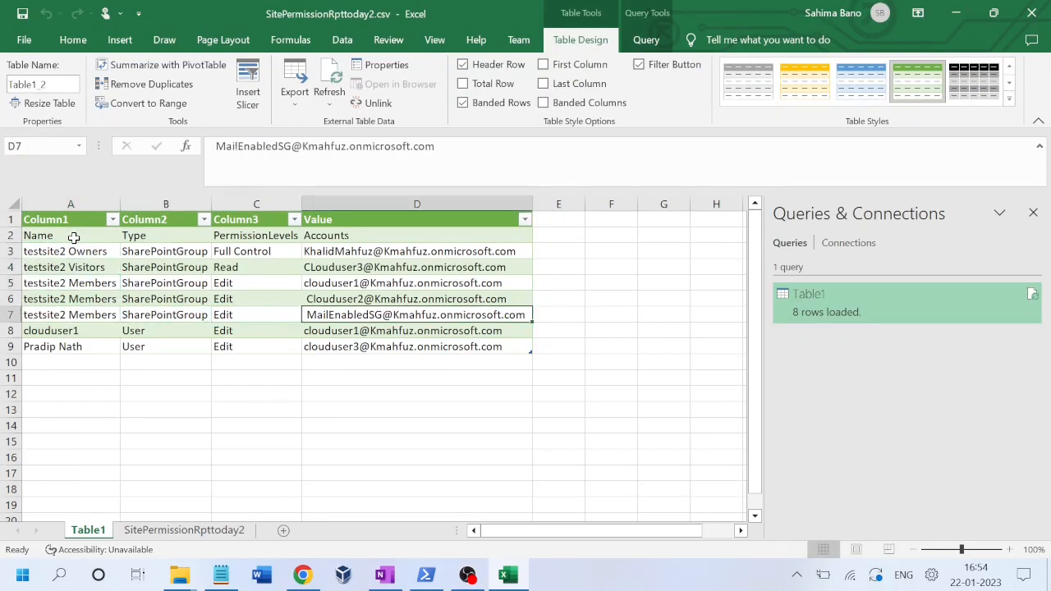
{"action": "key", "text": "Up"}
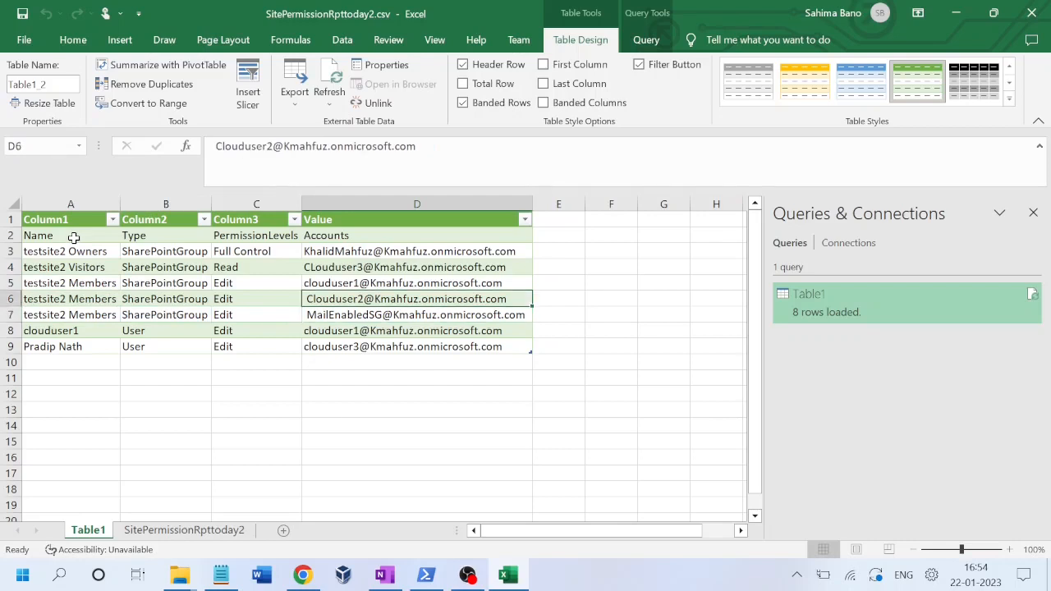
{"action": "key", "text": "Up"}
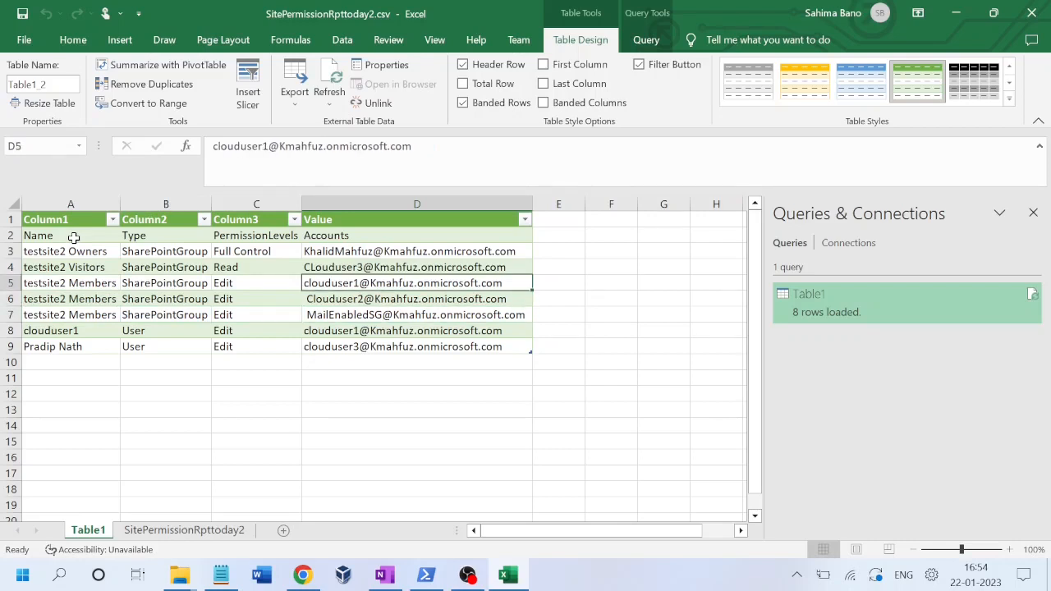
{"action": "key", "text": "Down"}
{"action": "key", "text": "Down"}
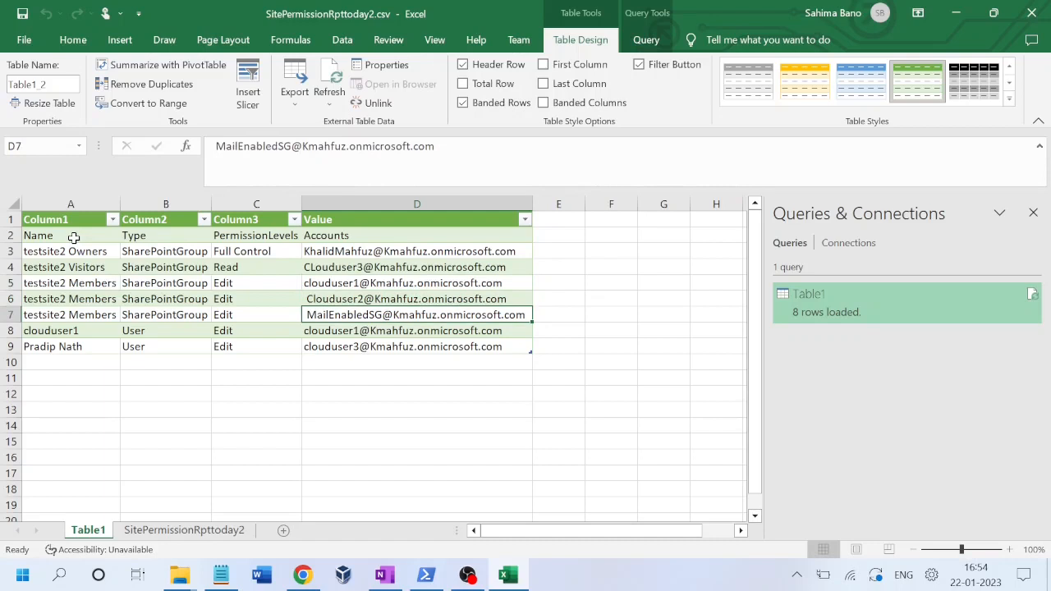
{"action": "key", "text": "Left"}
{"action": "key", "text": "Left"}
{"action": "key", "text": "Right"}
{"action": "key", "text": "Left"}
{"action": "key", "text": "Left"}
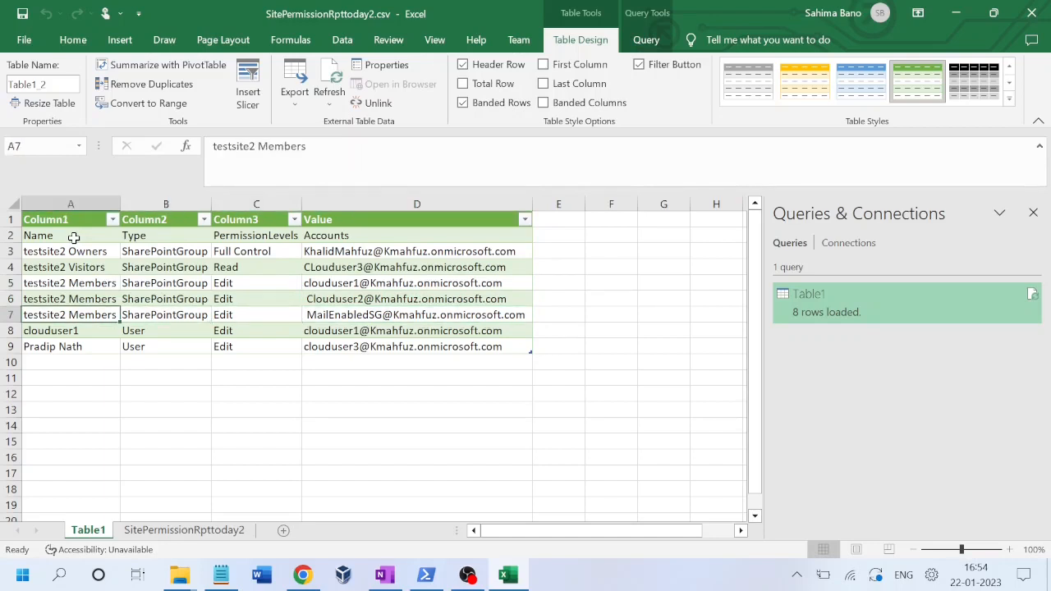
{"action": "key", "text": "Up"}
{"action": "key", "text": "Up"}
{"action": "key", "text": "Up"}
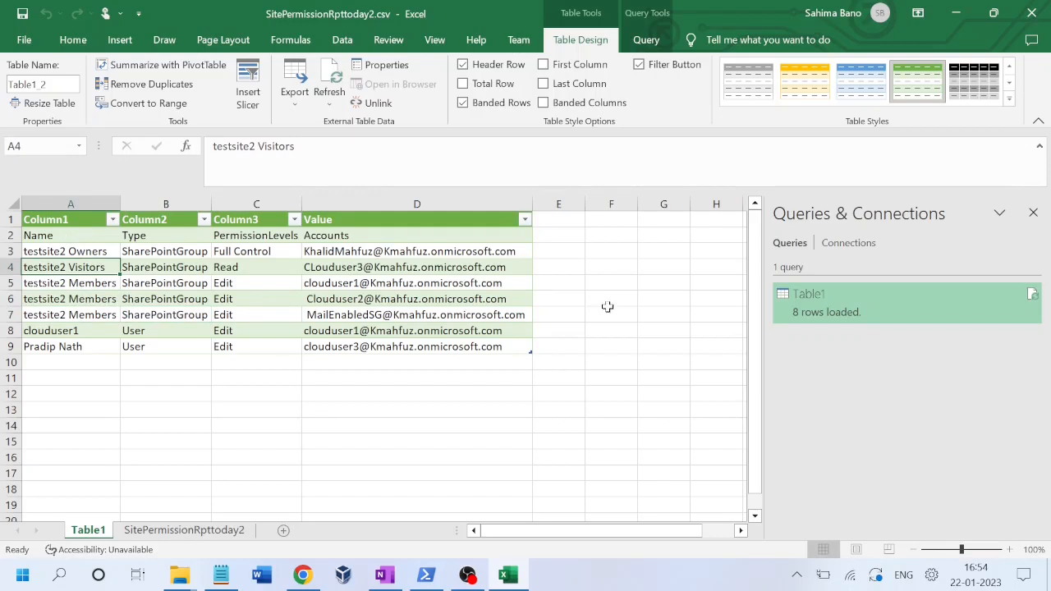
Load the table on the SitePermissionRpttoday2 sheet into the Power Query Editor as a second query.
{"action": "left_click", "coordinate": [1032, 13]}
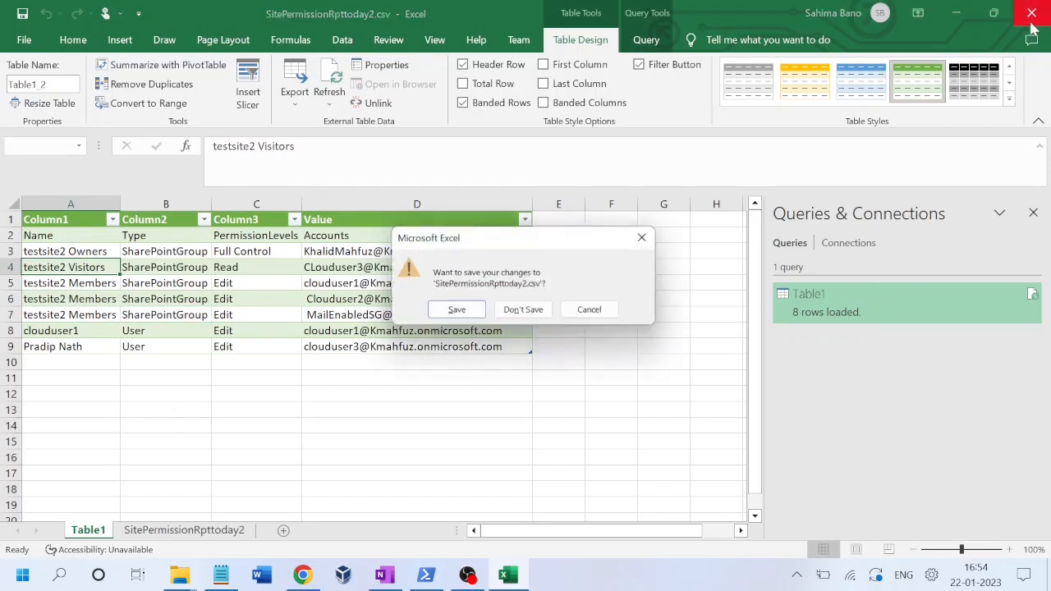
{"action": "left_click", "coordinate": [594, 312]}
{"action": "left_click", "coordinate": [179, 532]}
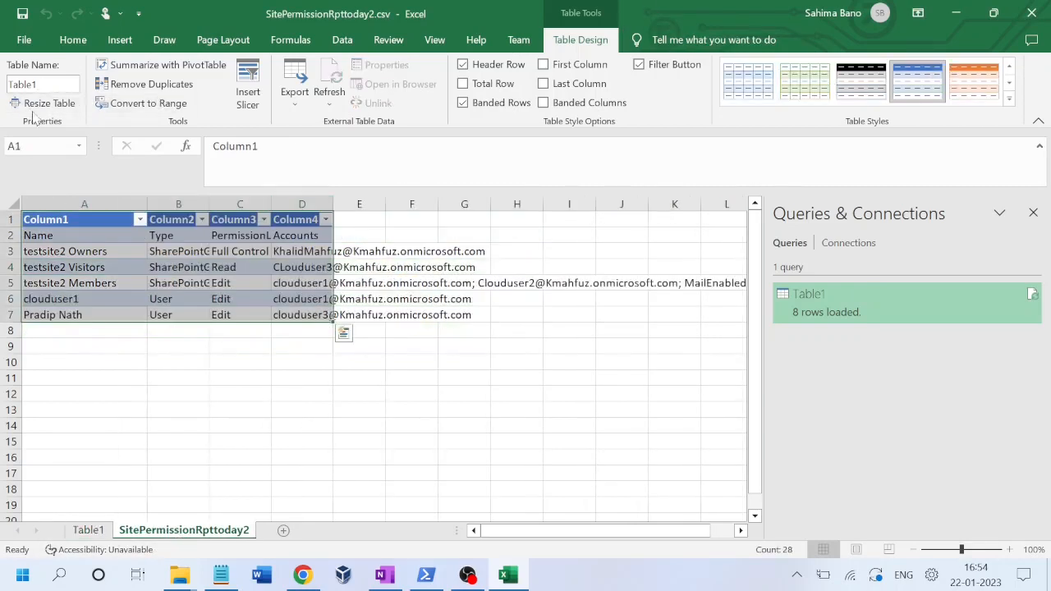
{"action": "left_click", "coordinate": [343, 41]}
{"action": "left_click", "coordinate": [69, 102]}
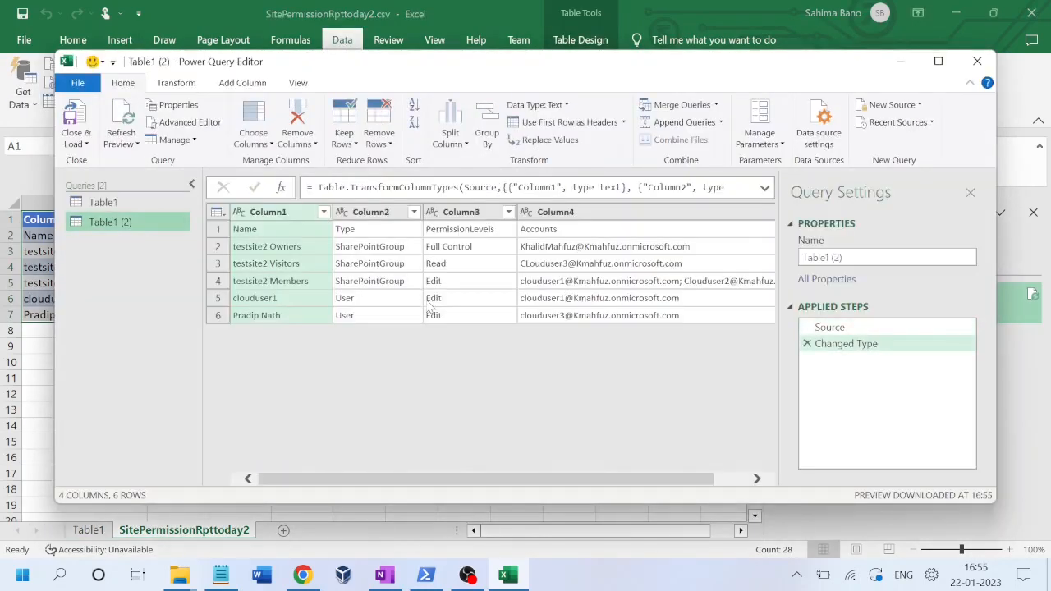
Split Column4 of the Table1 (2) query by the Semicolon delimiter at each occurrence of the delimiter.
{"action": "left_click", "coordinate": [615, 215]}
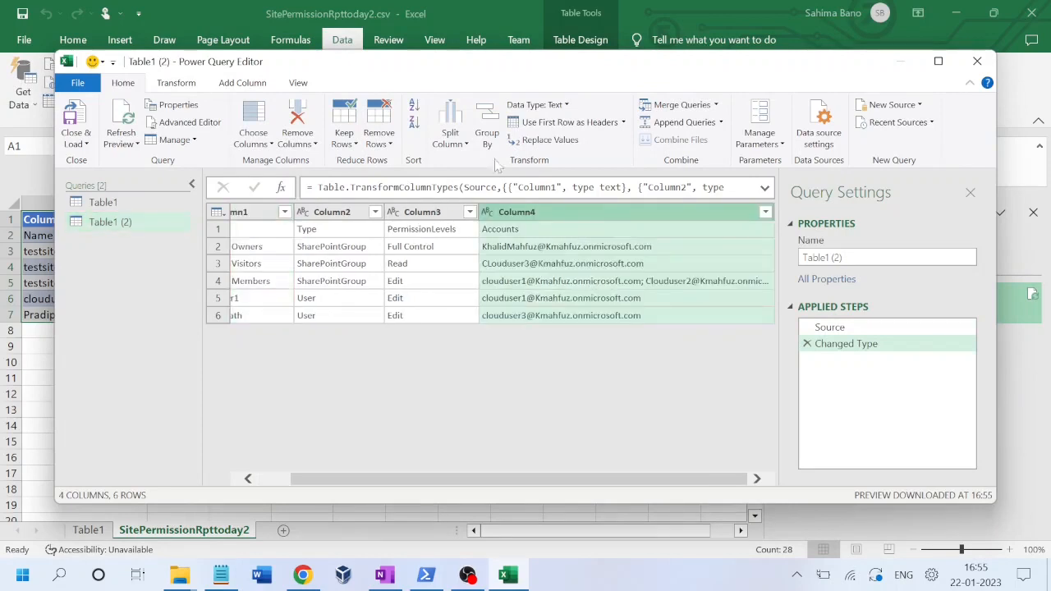
{"action": "left_click", "coordinate": [466, 146]}
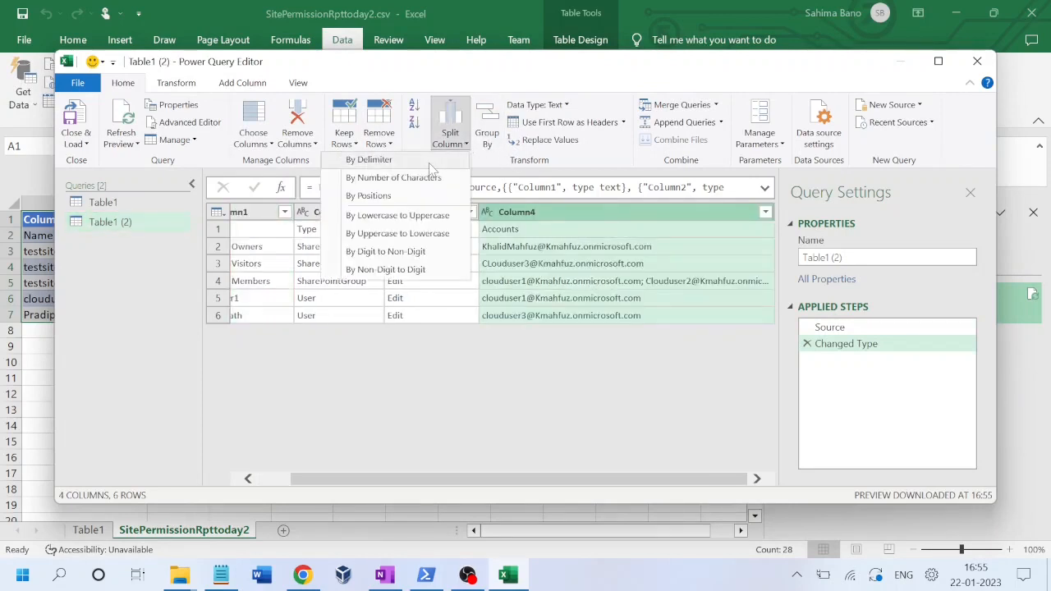
{"action": "left_click", "coordinate": [435, 158]}
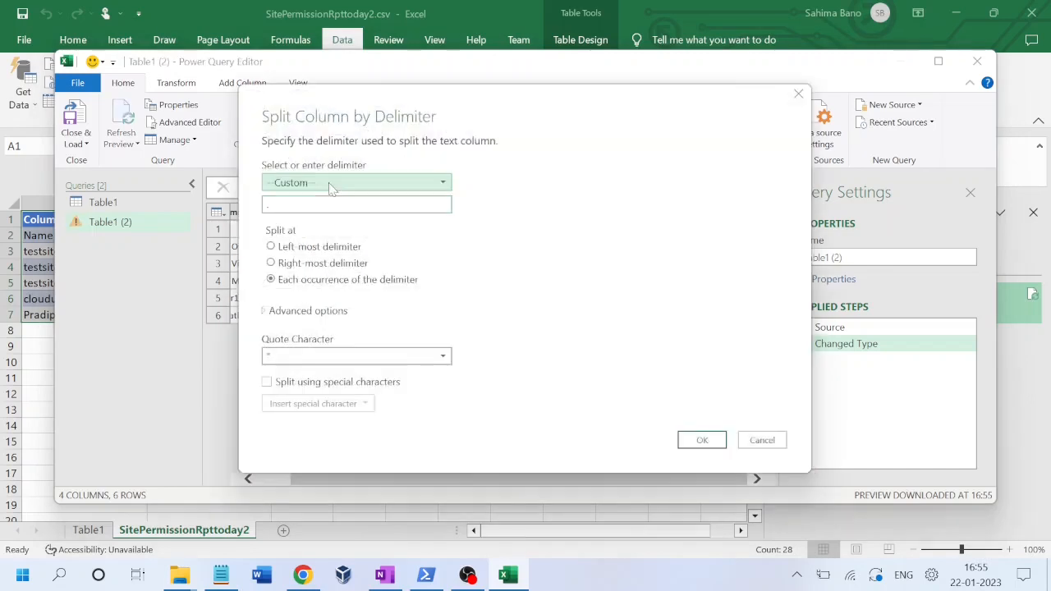
{"action": "left_click", "coordinate": [328, 183]}
{"action": "left_click", "coordinate": [289, 249]}
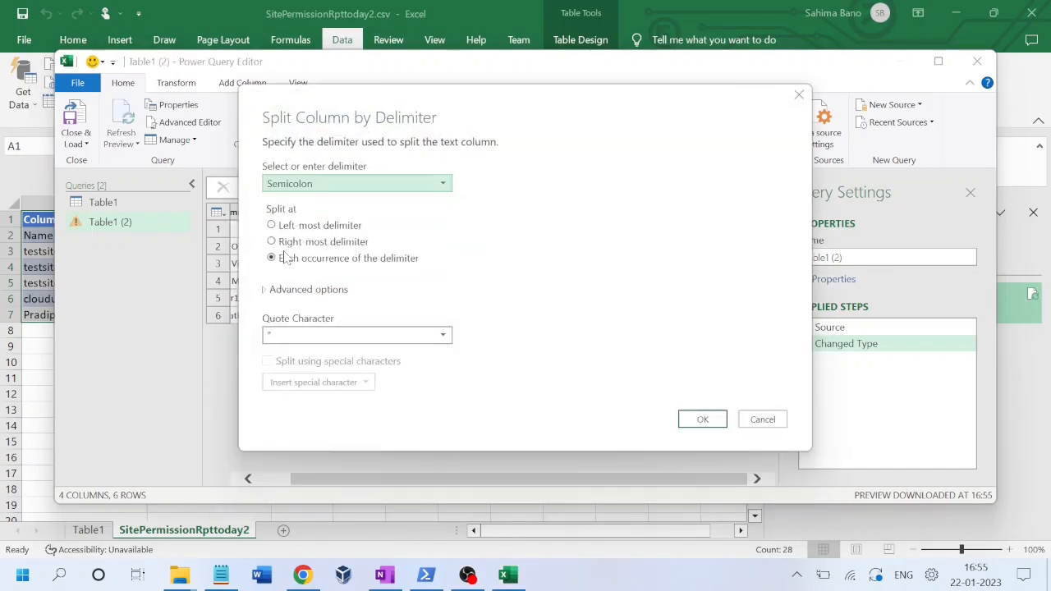
{"action": "left_click", "coordinate": [698, 422]}
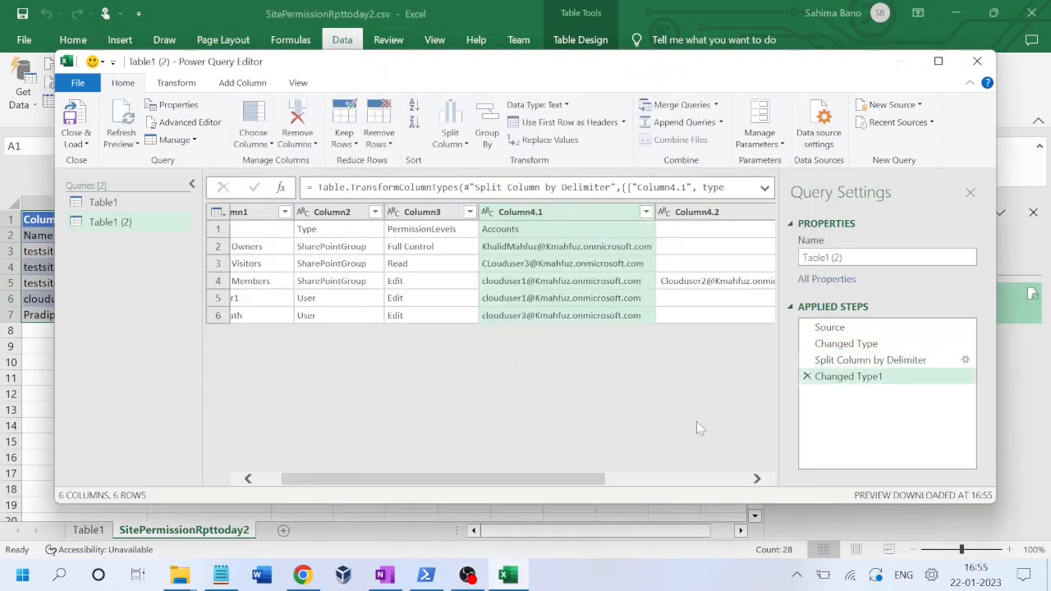
Examine the split columns Column4.1 to Column4.3 and compare them with the unsplit columns Column1 to Column3.
{"action": "left_click", "coordinate": [598, 216]}
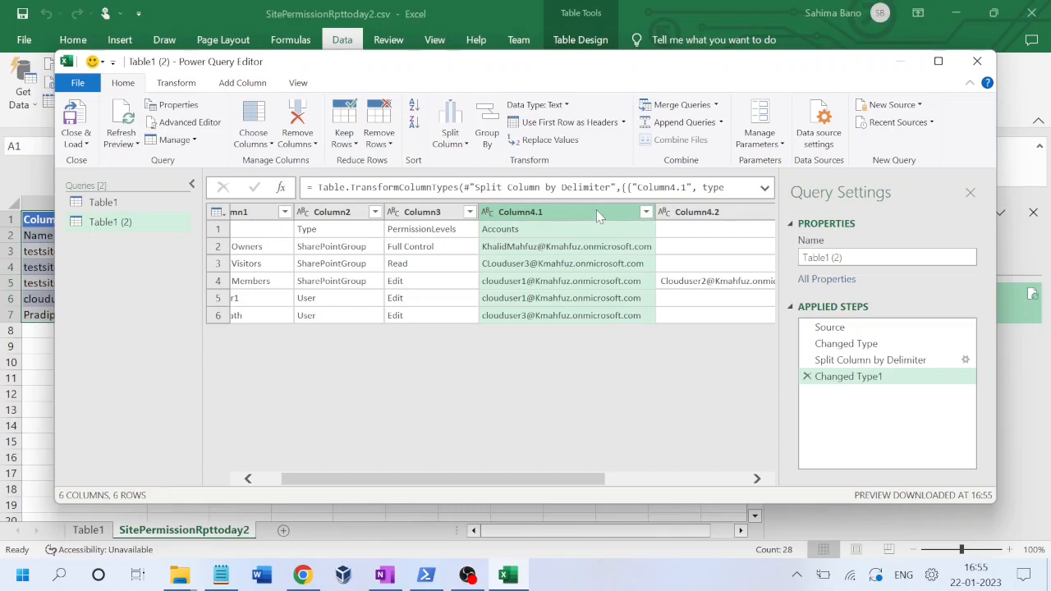
{"action": "scroll", "coordinate": [597, 216], "scroll_direction": "right", "scroll_amount": 3}
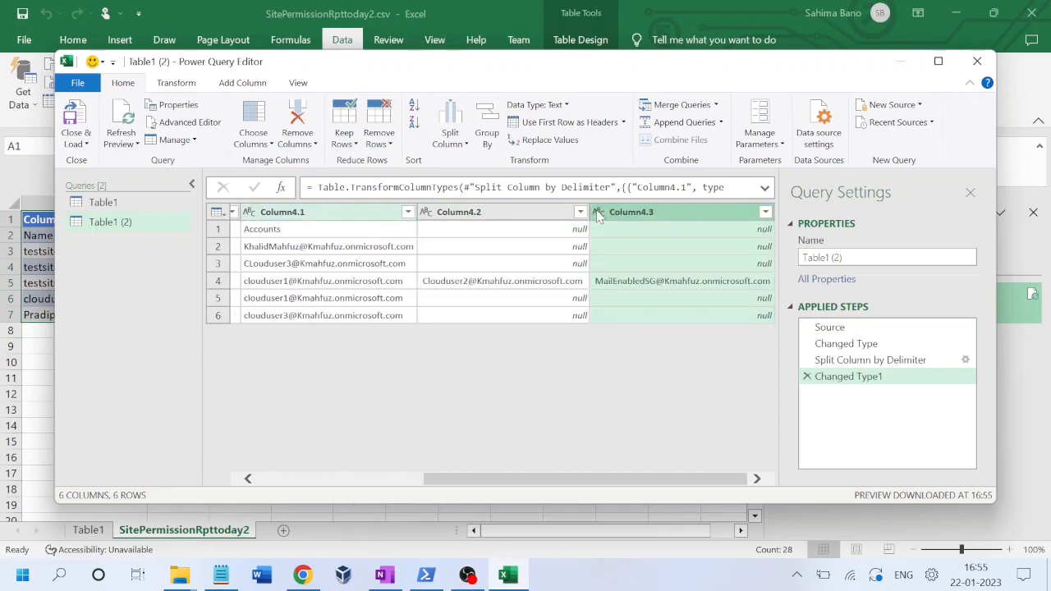
{"action": "scroll", "coordinate": [597, 216], "scroll_direction": "left", "scroll_amount": 3}
{"action": "scroll", "coordinate": [598, 216], "scroll_direction": "right", "scroll_amount": 3}
{"action": "scroll", "coordinate": [598, 216], "scroll_direction": "left", "scroll_amount": 5}
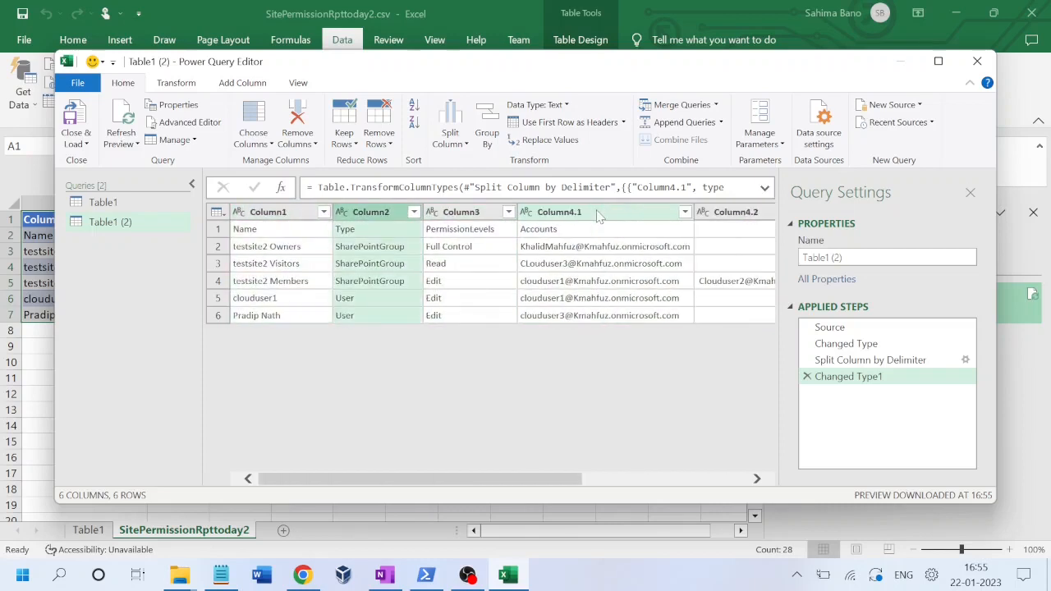
{"action": "key", "text": "Right"}
{"action": "key", "text": "shift+Left"}
{"action": "key", "text": "shift+Left"}
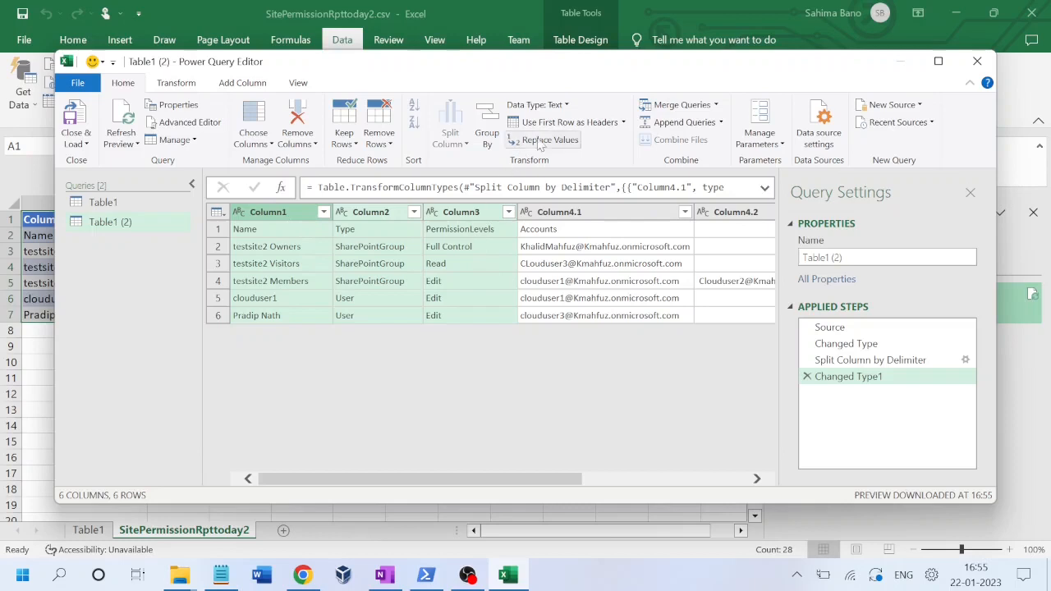
{"action": "left_click", "coordinate": [568, 226]}
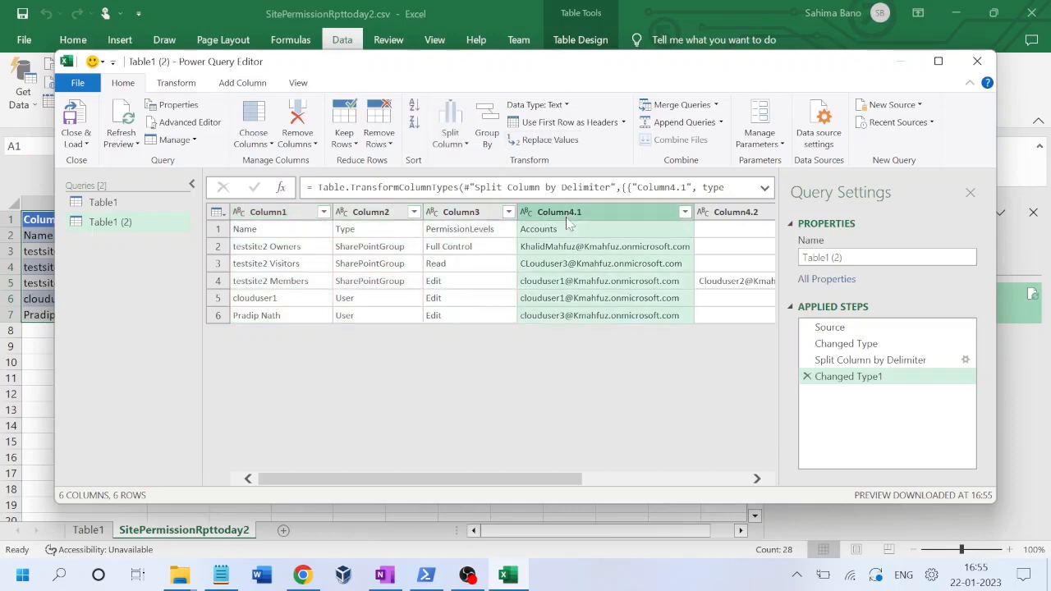
{"action": "key", "text": "shift+Right"}
{"action": "key", "text": "shift+Right"}
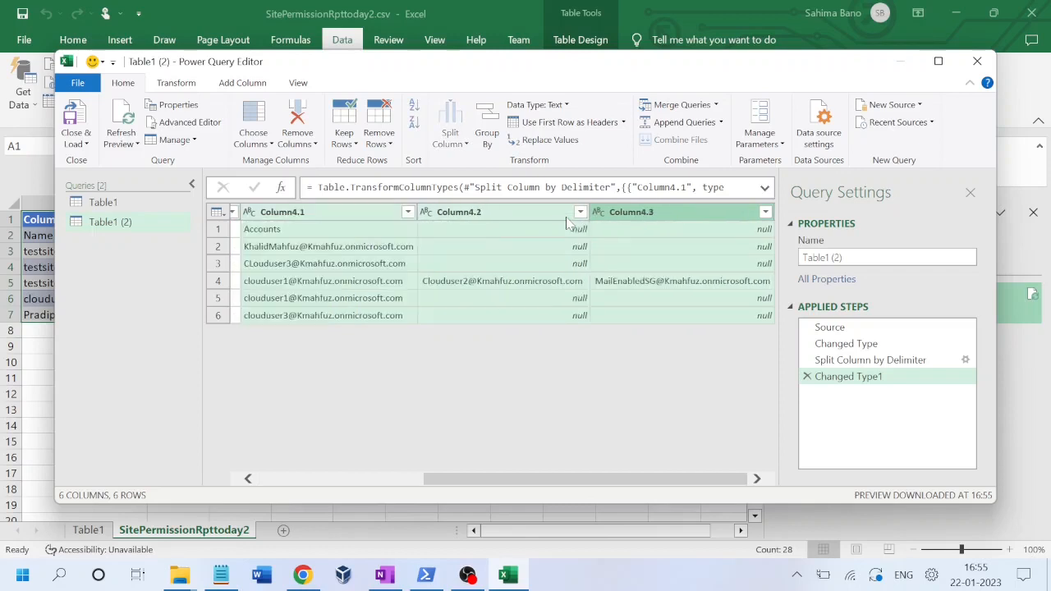
{"action": "left_click", "coordinate": [176, 83]}
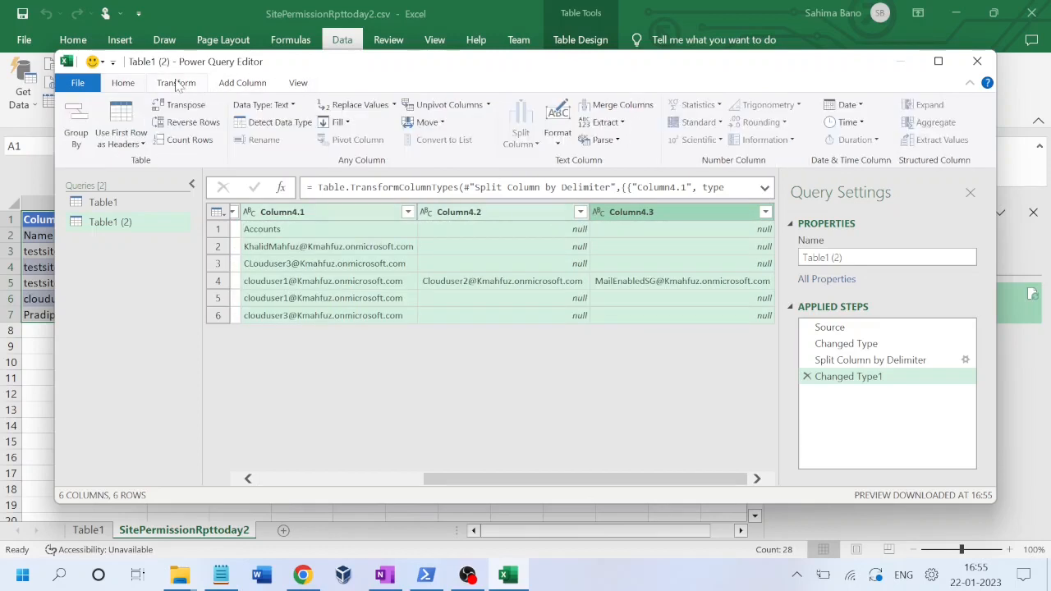
{"action": "left_click", "coordinate": [488, 107]}
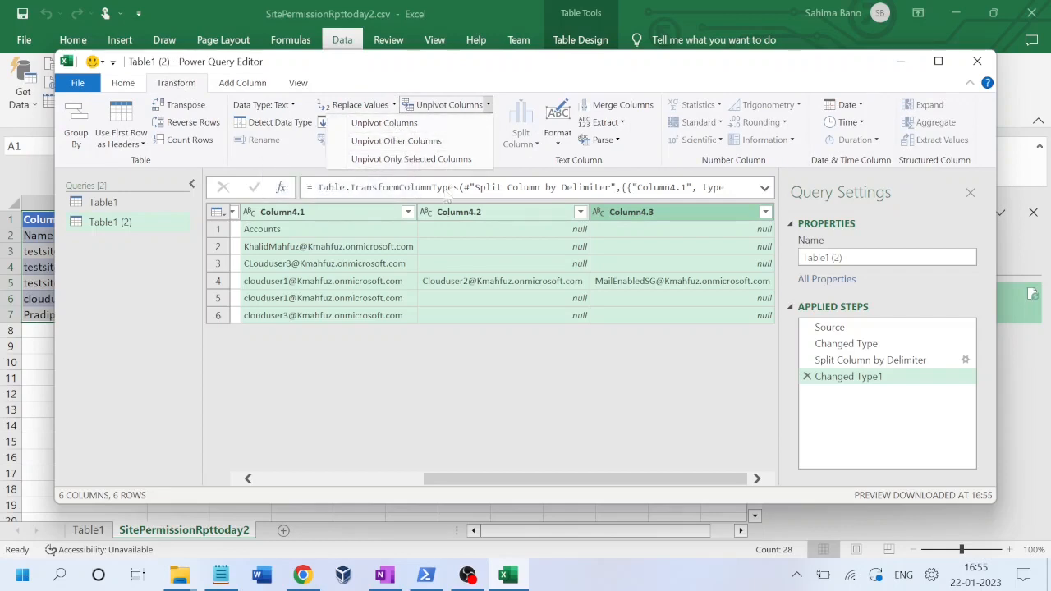
{"action": "left_click", "coordinate": [331, 285]}
{"action": "key", "text": "Left"}
{"action": "key", "text": "Left"}
{"action": "key", "text": "Left"}
{"action": "key", "text": "Left"}
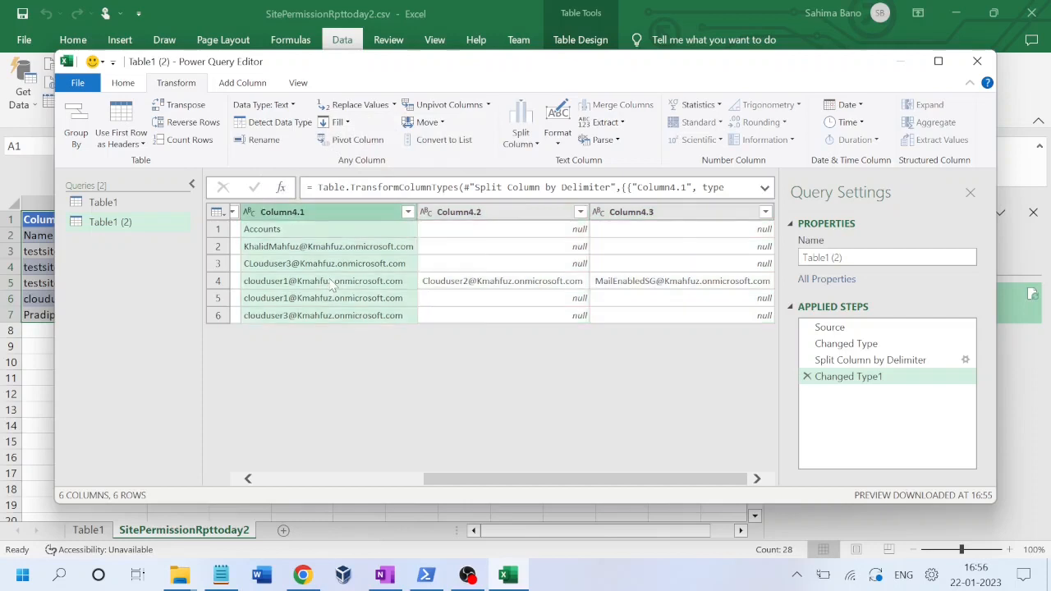
{"action": "key", "text": "Left"}
{"action": "key", "text": "Left"}
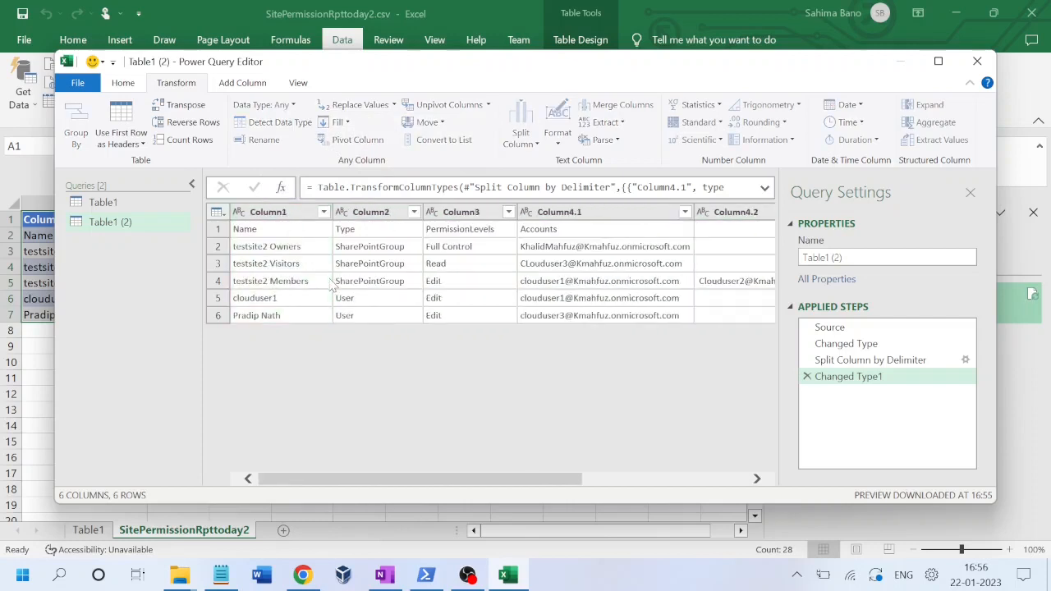
Unpivot all columns other than Column1, Column2 and Column3 using Unpivot Other Columns.
{"action": "left_click", "coordinate": [262, 211]}
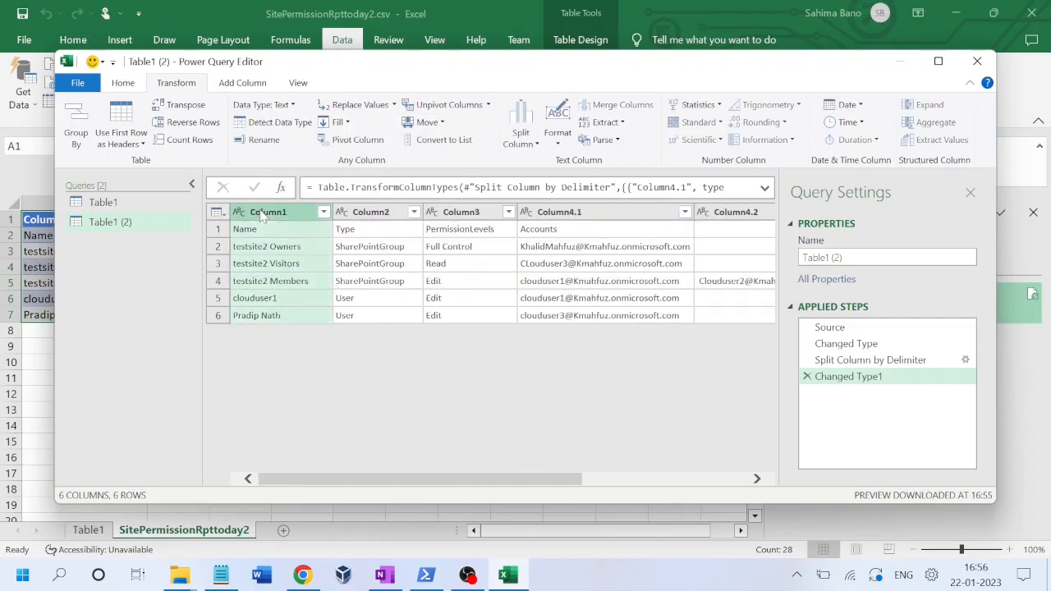
{"action": "key", "text": "shift+Right"}
{"action": "key", "text": "shift+Right"}
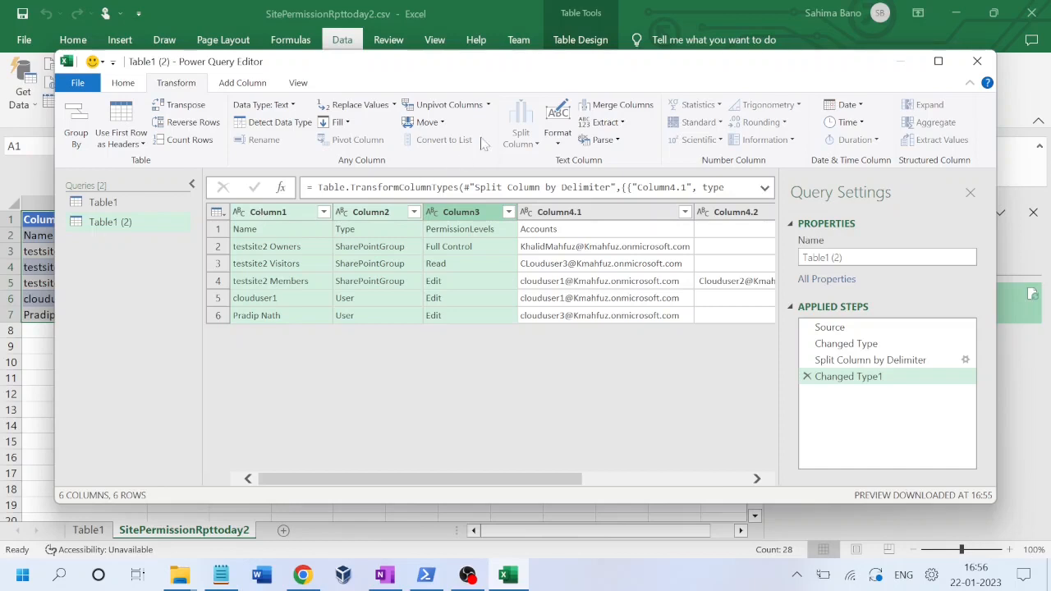
{"action": "left_click", "coordinate": [488, 105]}
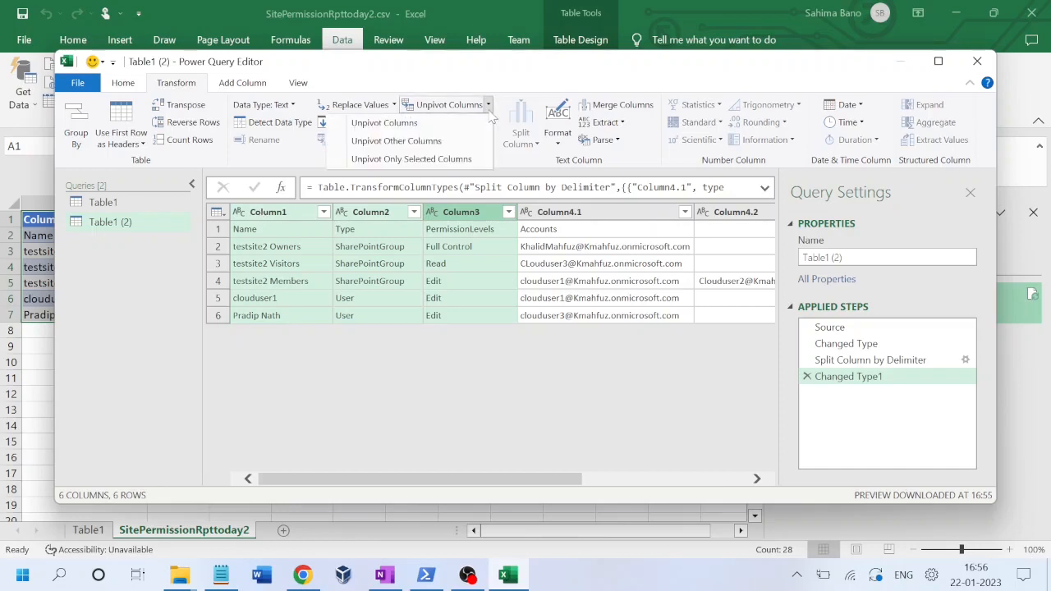
{"action": "left_click", "coordinate": [413, 142]}
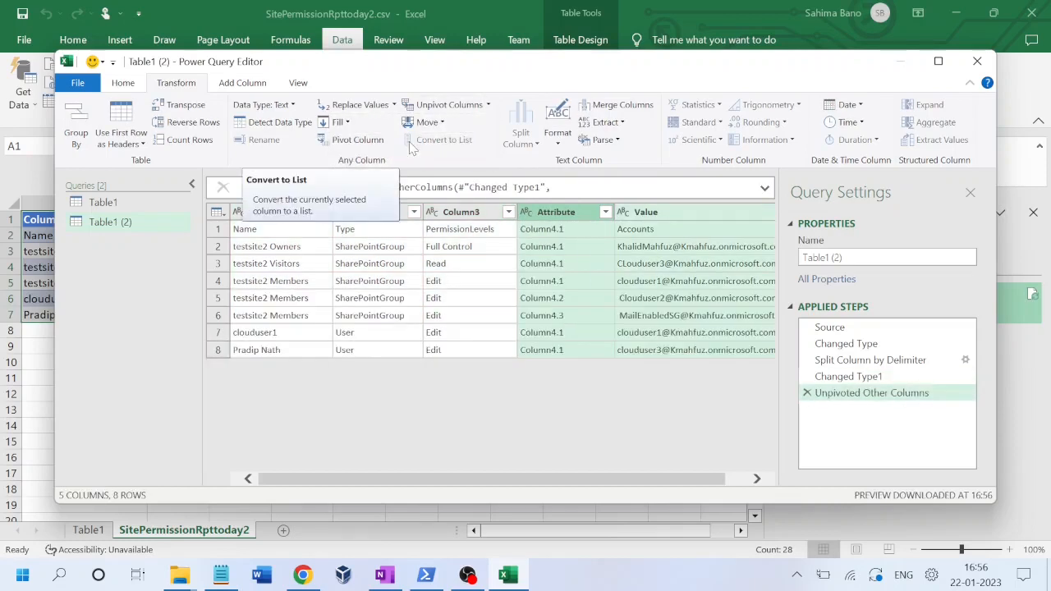
Remove the Attribute column and close the Power Query Editor, keeping the changes.
{"action": "right_click", "coordinate": [566, 213]}
{"action": "left_click", "coordinate": [555, 215]}
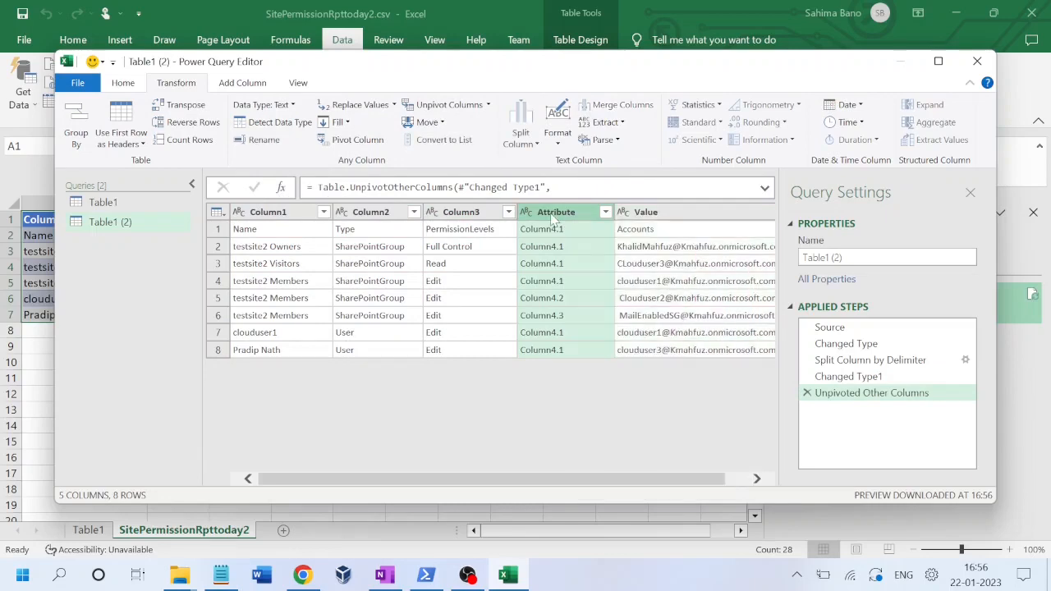
{"action": "right_click", "coordinate": [555, 215]}
{"action": "left_click", "coordinate": [579, 218]}
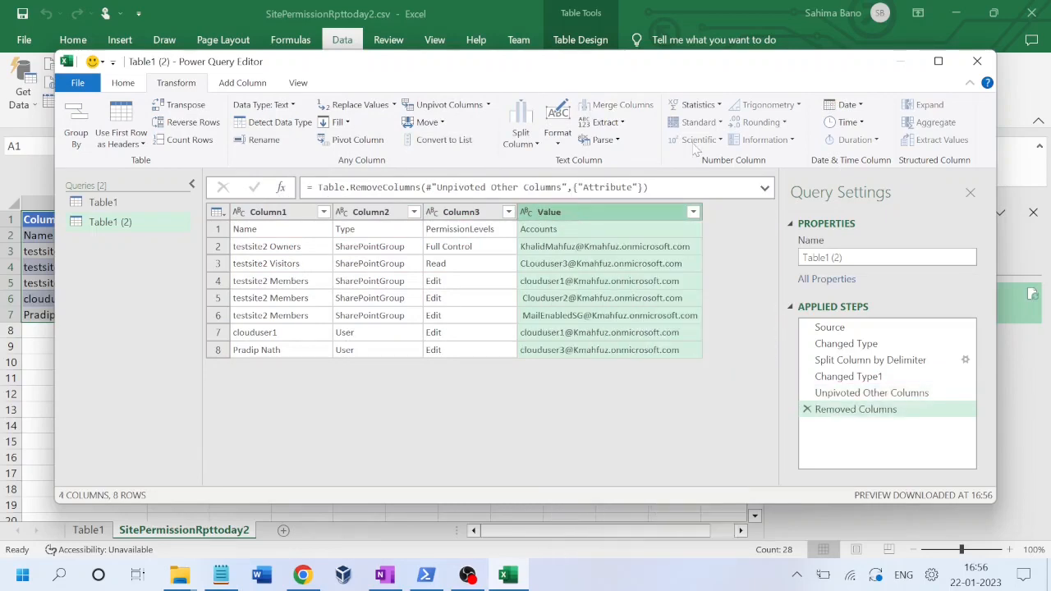
{"action": "left_click", "coordinate": [976, 62]}
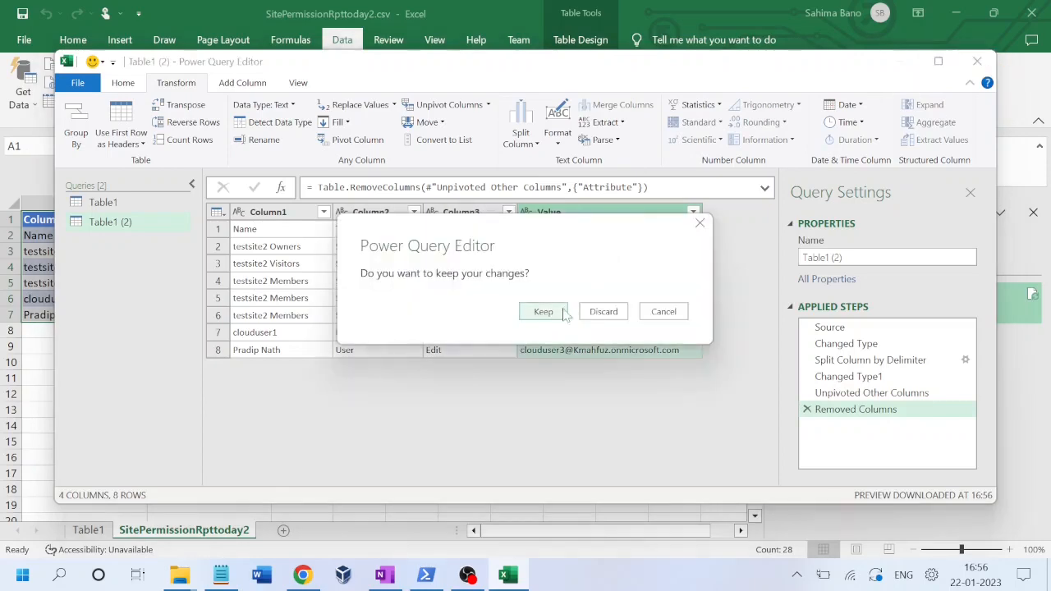
{"action": "left_click", "coordinate": [544, 312]}
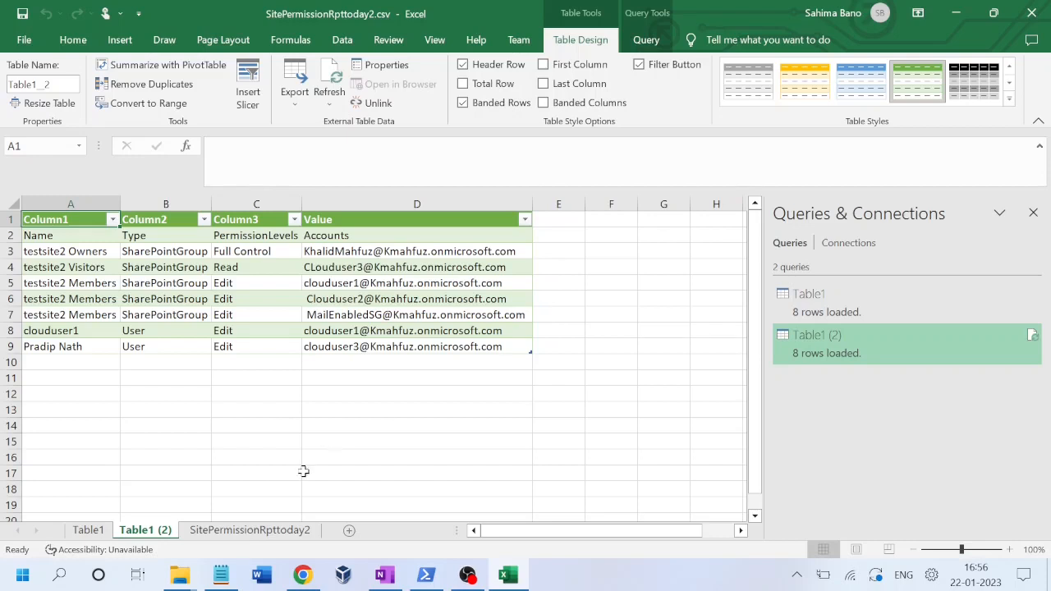
Switch to the Notepad notes and review section 1 on adding / at the end or beginning with the VBA macros.
{"action": "left_click", "coordinate": [221, 577]}
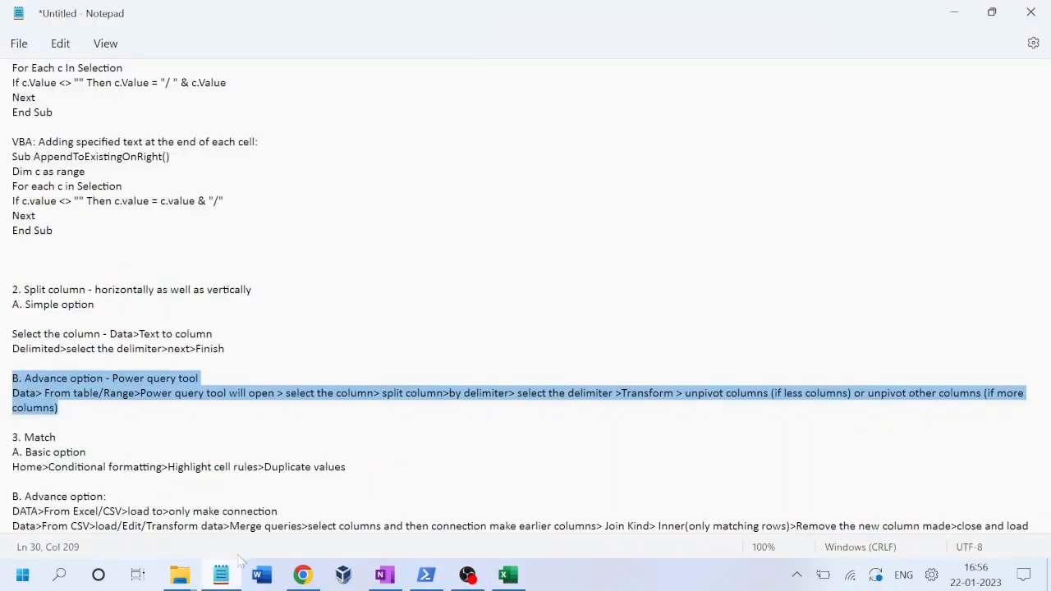
{"action": "left_click", "coordinate": [227, 349]}
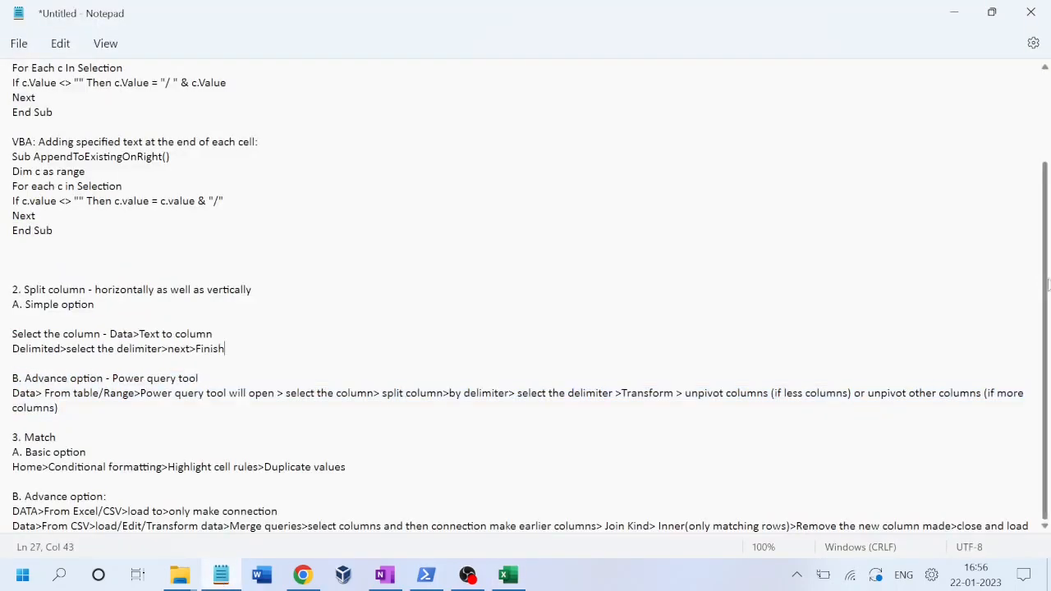
{"action": "left_click_drag", "start_coordinate": [1048, 284], "coordinate": [1049, 165]}
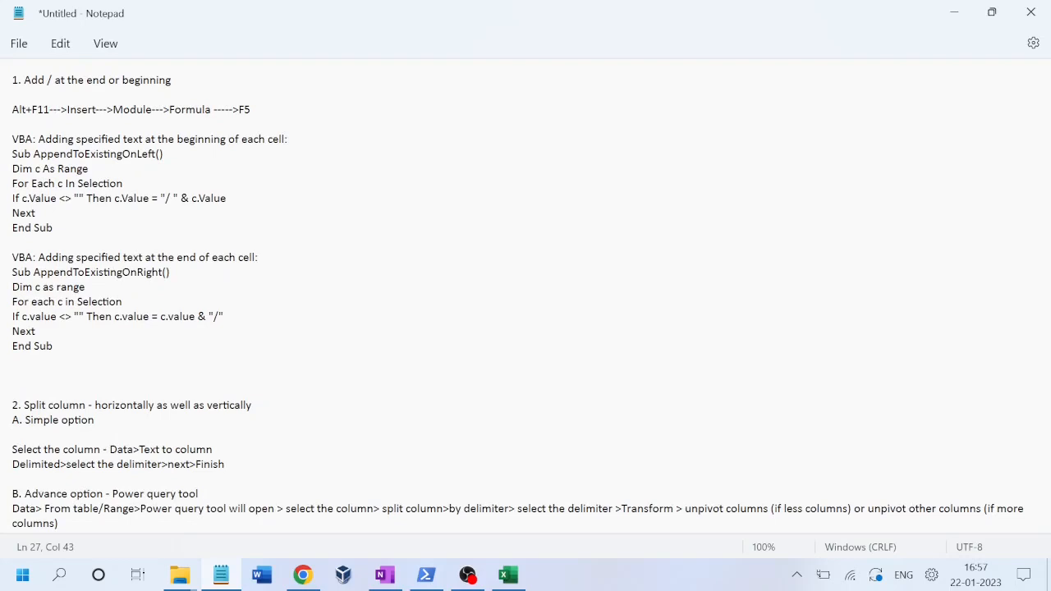
{"action": "left_click_drag", "start_coordinate": [53, 346], "coordinate": [12, 79]}
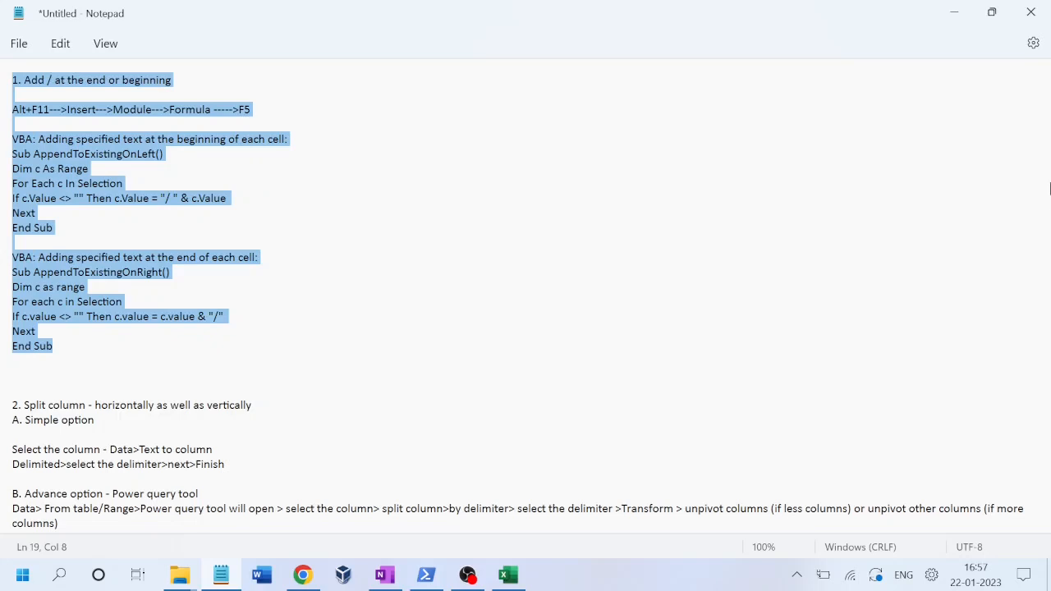
{"action": "left_click_drag", "start_coordinate": [1049, 190], "coordinate": [1049, 293]}
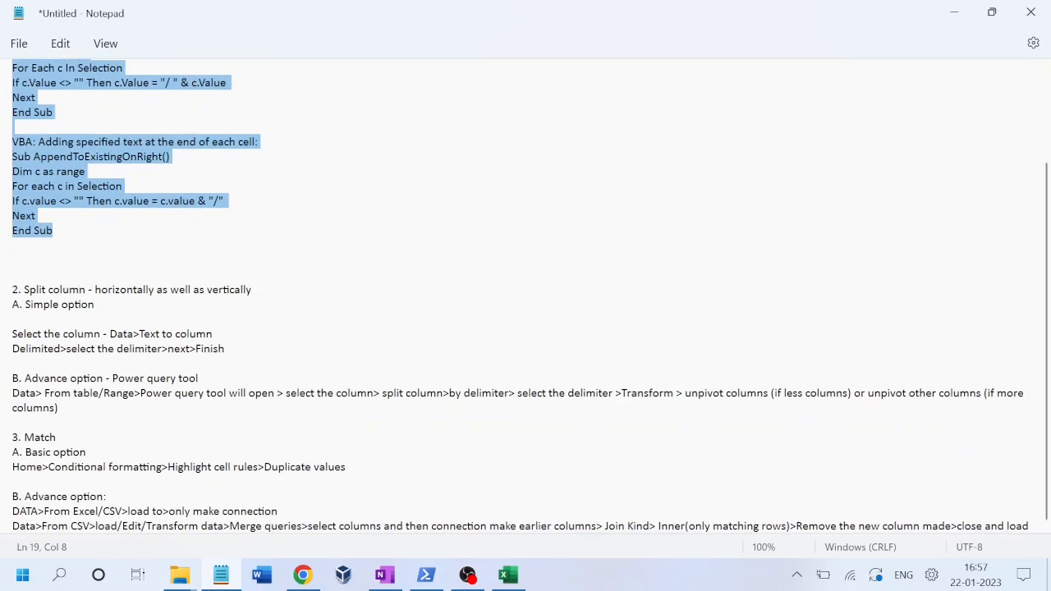
Review the notes on the basic and advance Match options and on splitting columns horizontally as well as vertically.
{"action": "left_click_drag", "start_coordinate": [345, 467], "coordinate": [4, 441]}
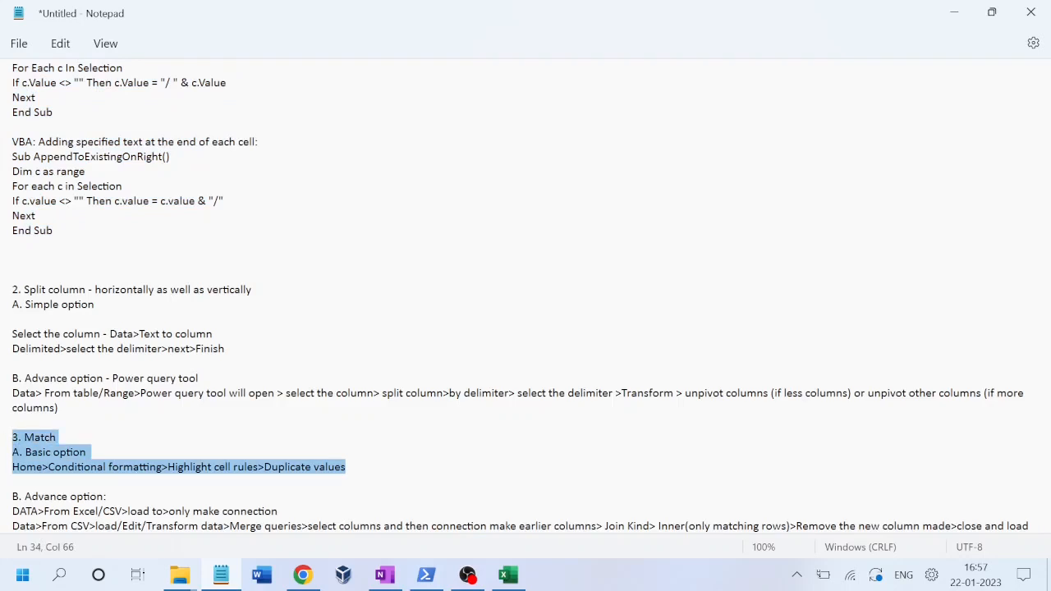
{"action": "left_click_drag", "start_coordinate": [12, 496], "coordinate": [625, 525]}
{"action": "left_click", "coordinate": [57, 437]}
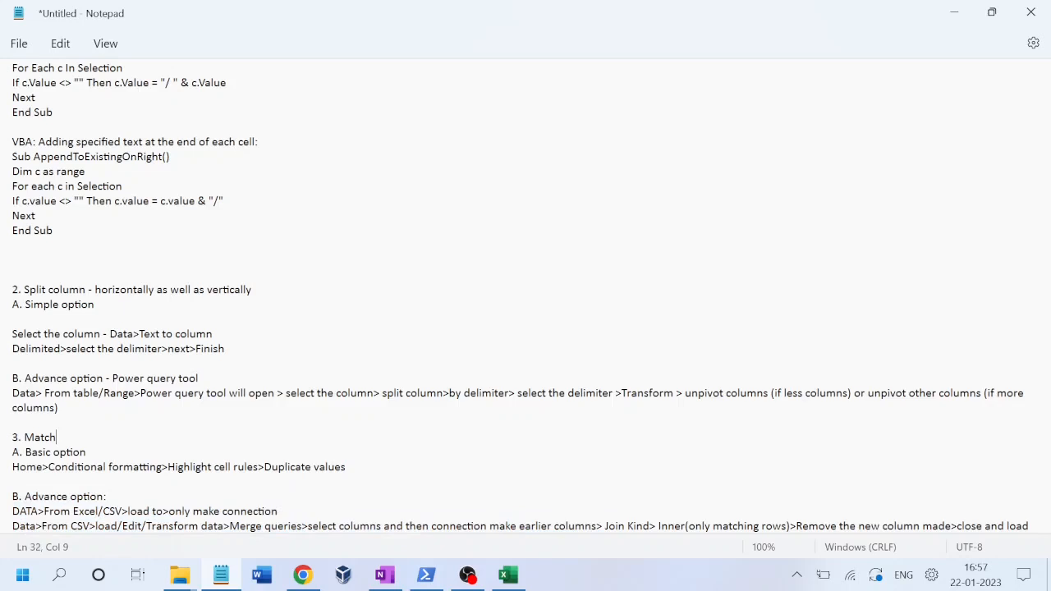
{"action": "left_click_drag", "start_coordinate": [59, 408], "coordinate": [2, 292]}
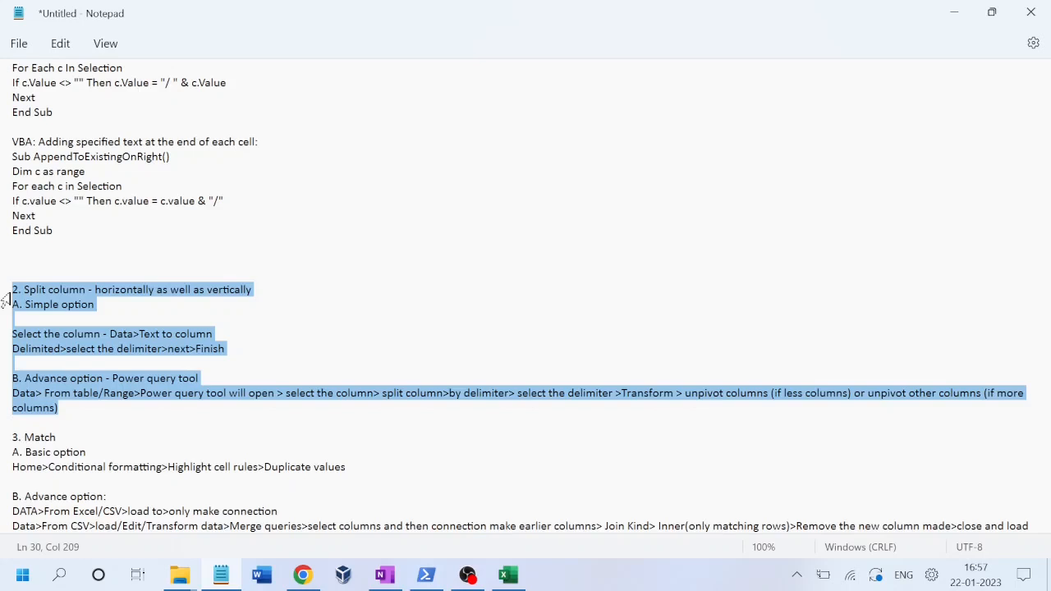
{"action": "left_click", "coordinate": [123, 320]}
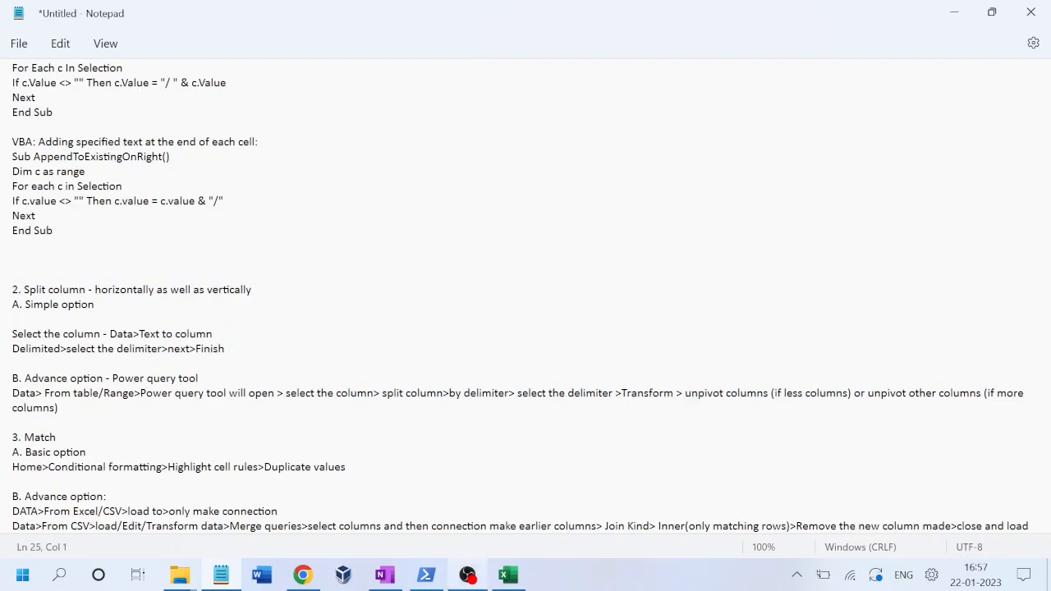
{"action": "left_click", "coordinate": [467, 575]}
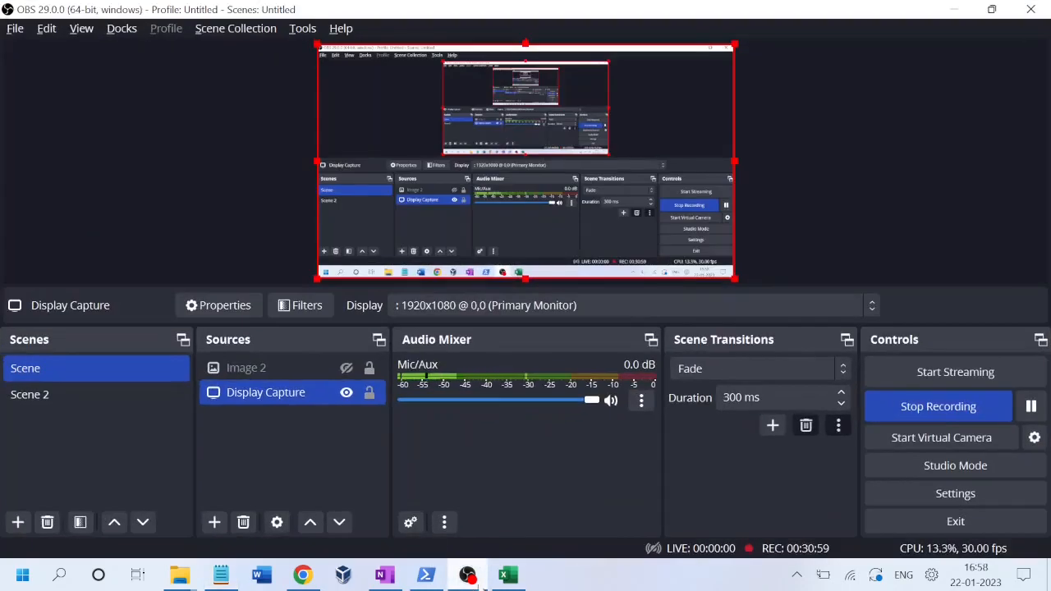